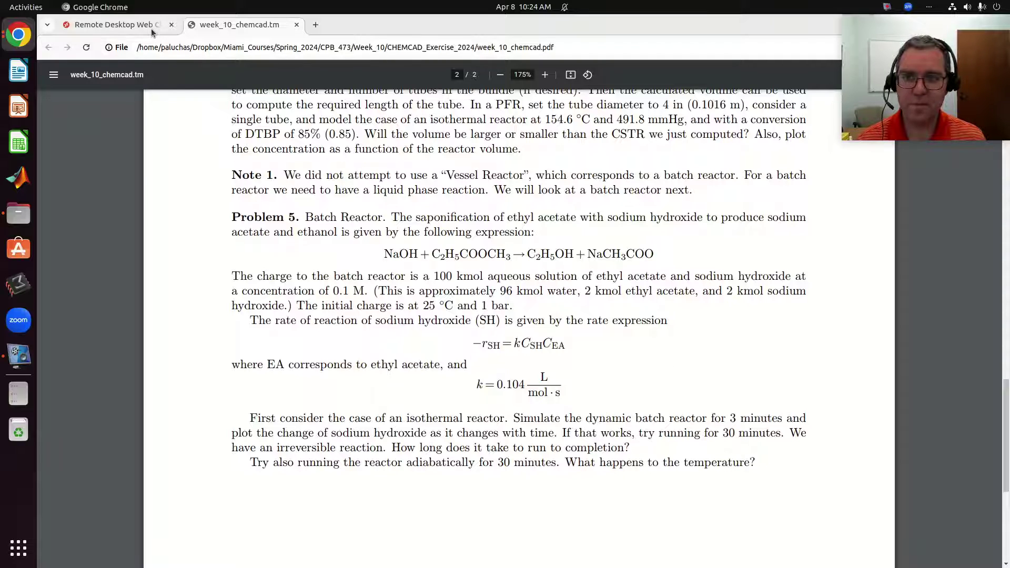
Switch to CHEMCAD and start a new simulation, saving the changes to week_10_videos.ccsim.
left_click(117, 25)
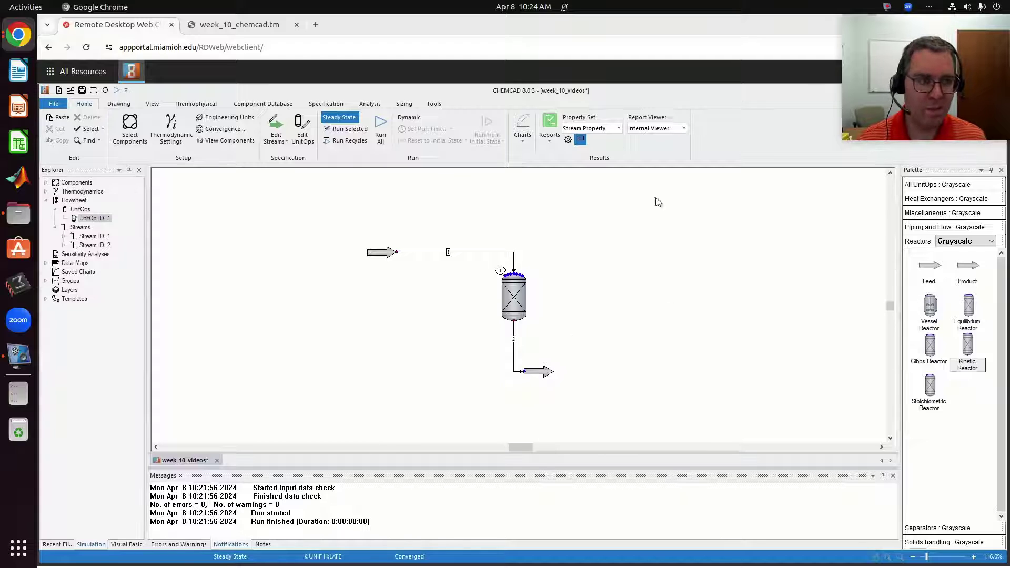
left_click(54, 104)
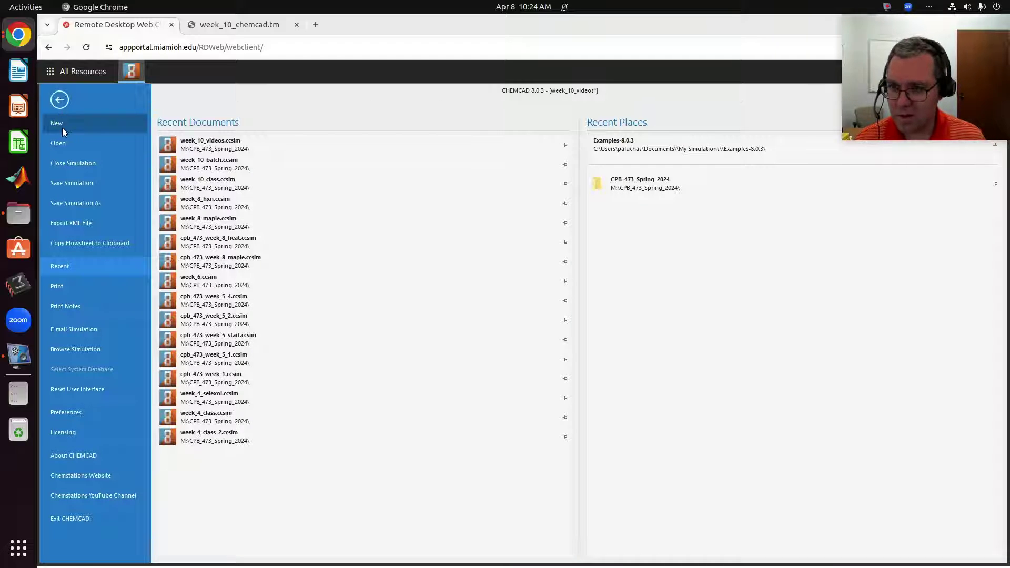
left_click(62, 128)
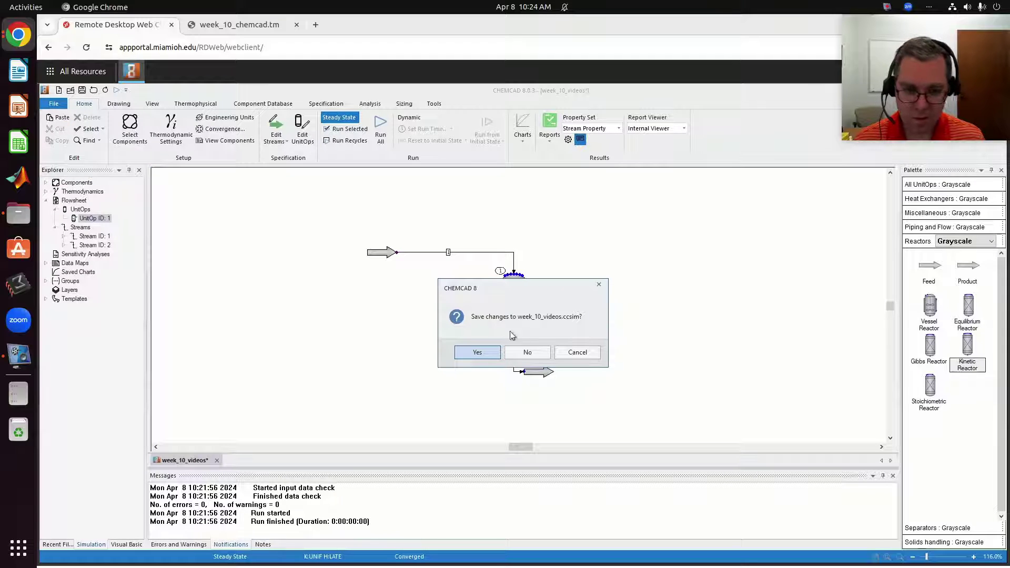
left_click(487, 352)
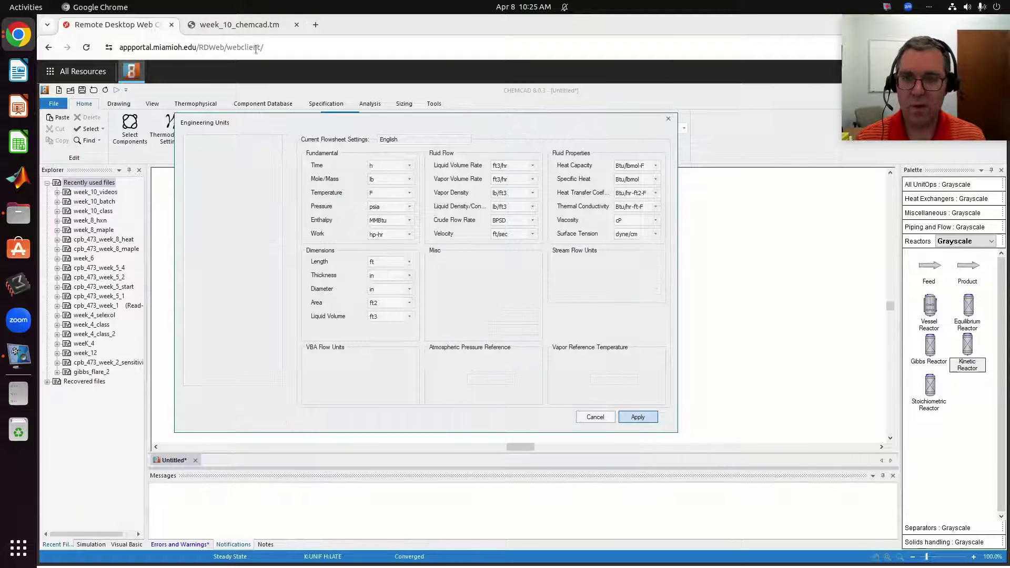
Set the engineering units to the Common SI profile with time in min and mole/mass in kmol.
left_click(256, 24)
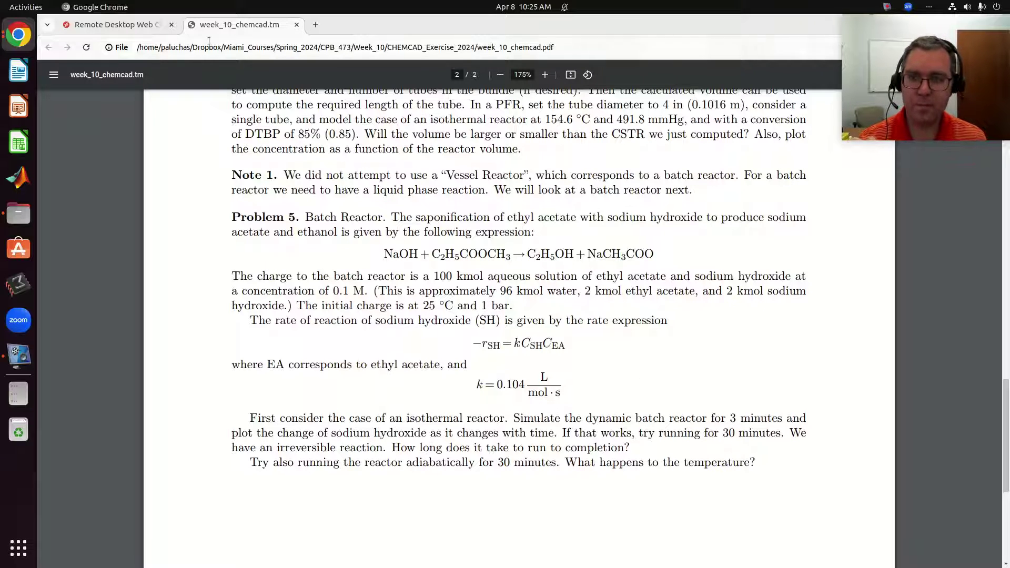
left_click(121, 25)
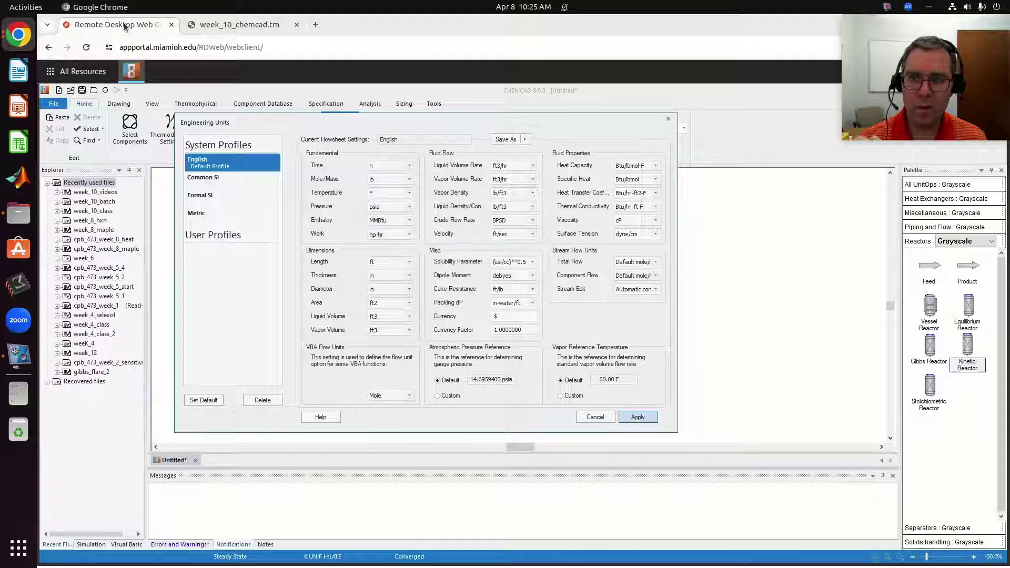
left_click(390, 180)
left_click(388, 194)
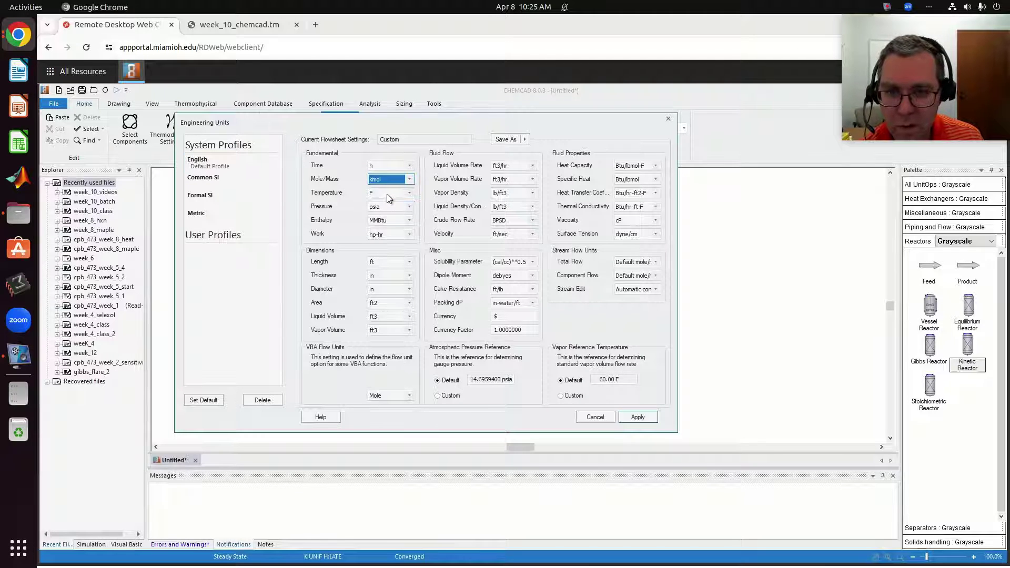
left_click(213, 179)
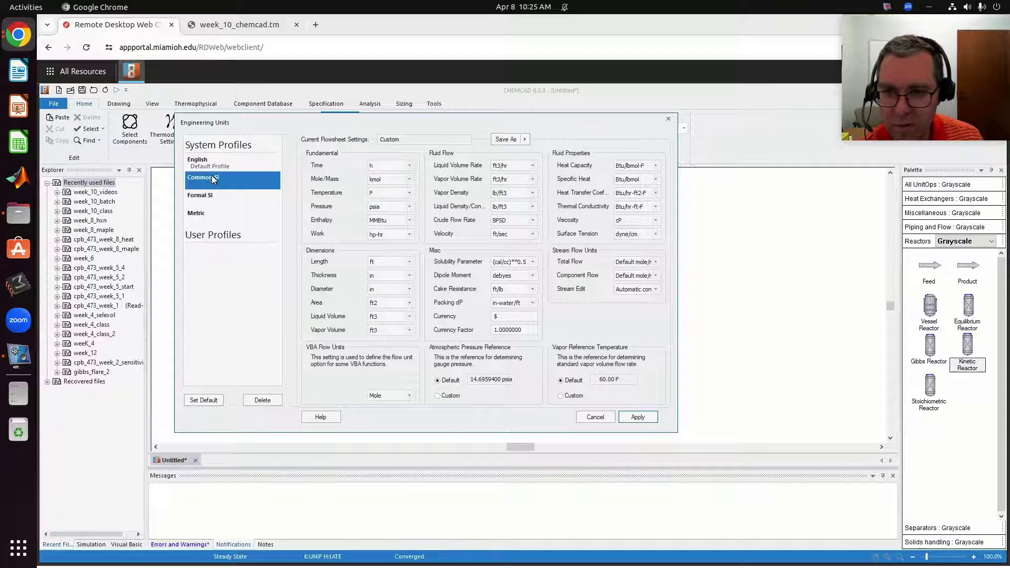
left_click(391, 167)
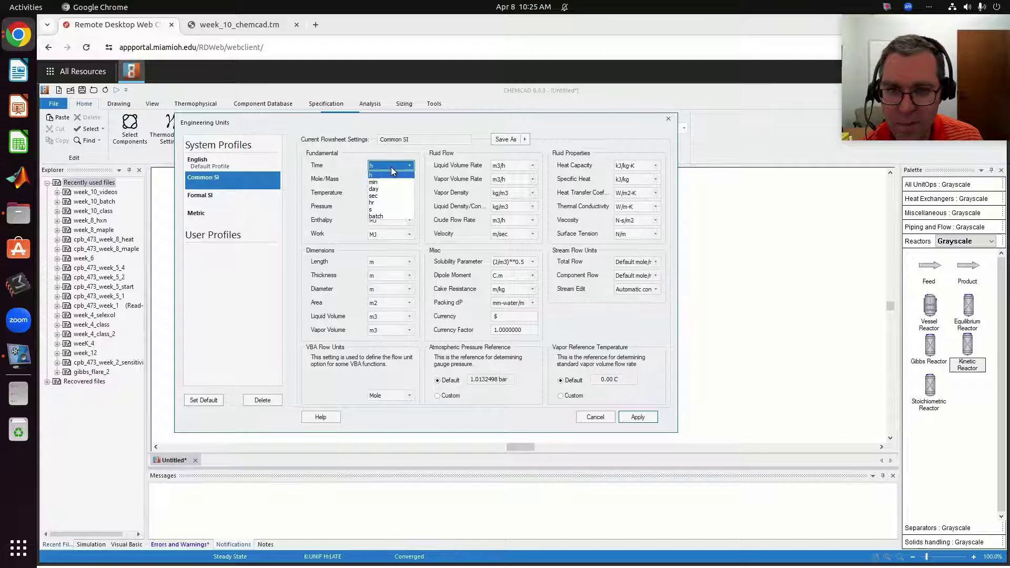
left_click(379, 181)
left_click(380, 180)
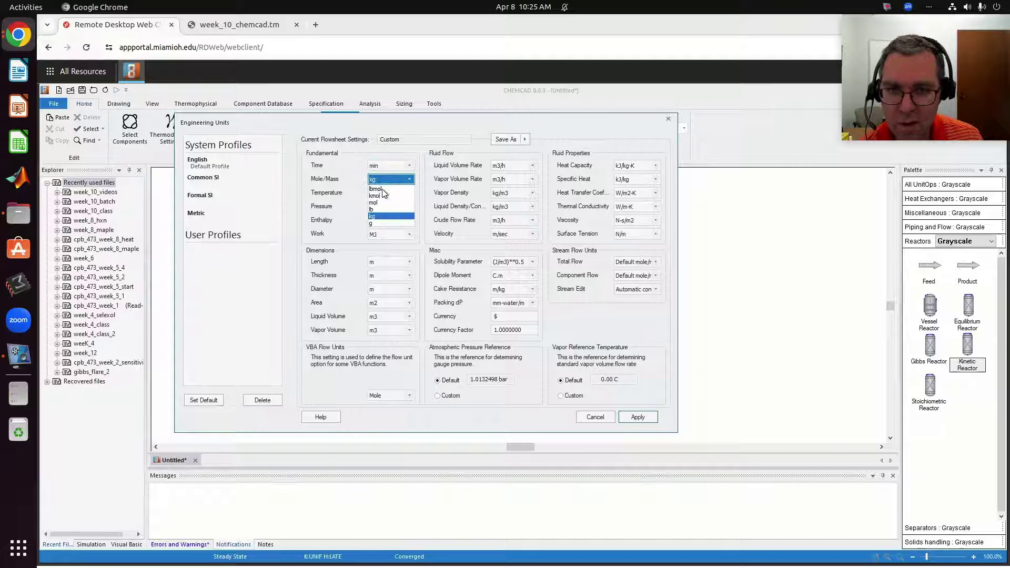
left_click(376, 196)
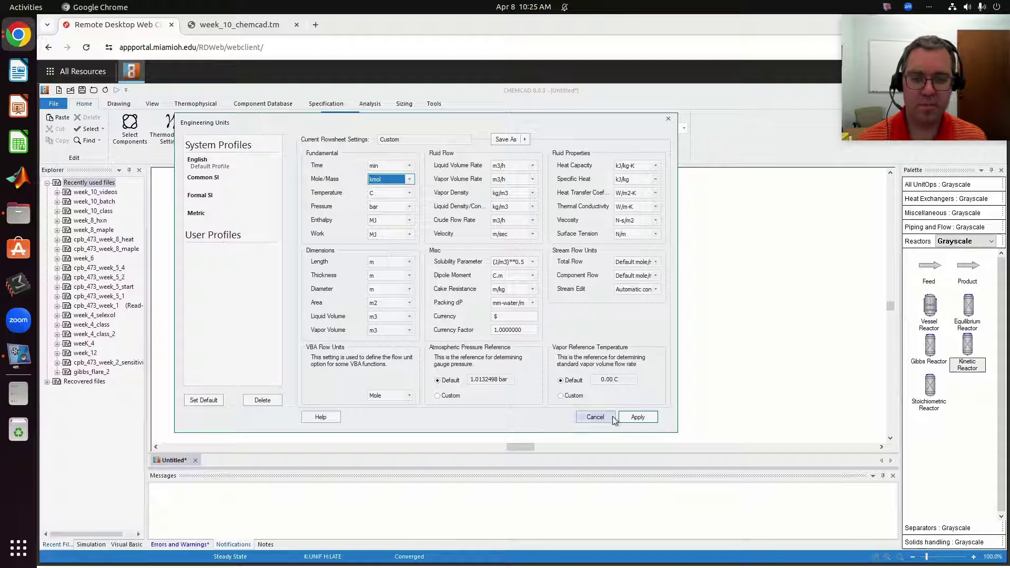
left_click(641, 417)
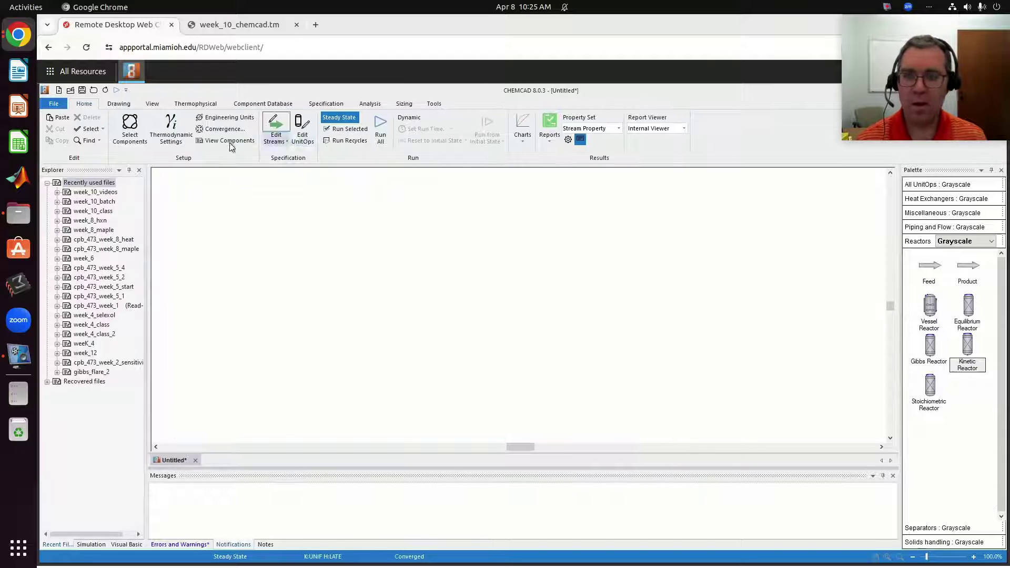
Start the component selection, check the reaction in the exercise PDF, and add Ethyl Acetate to the selected components.
left_click(130, 129)
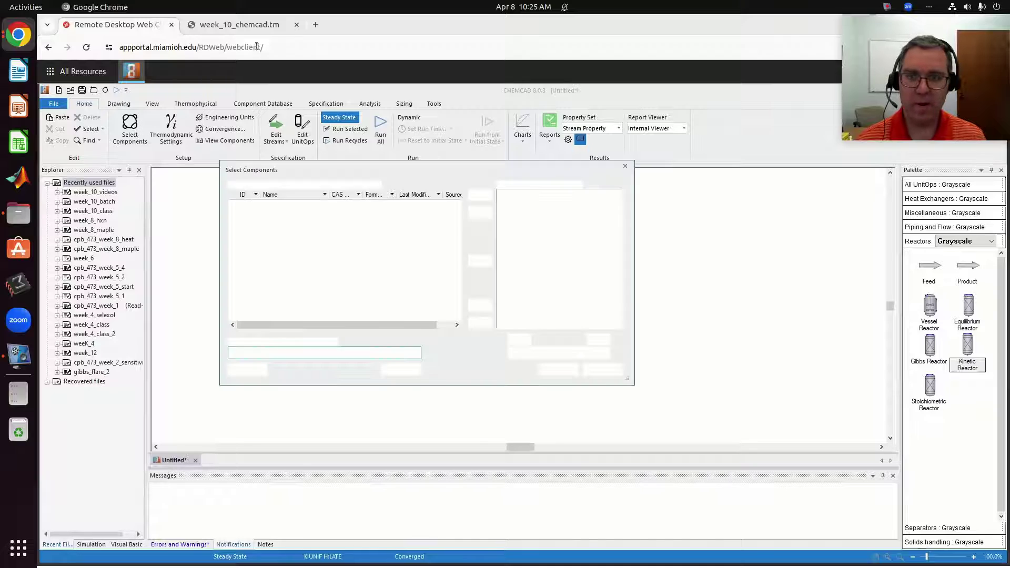
left_click(249, 27)
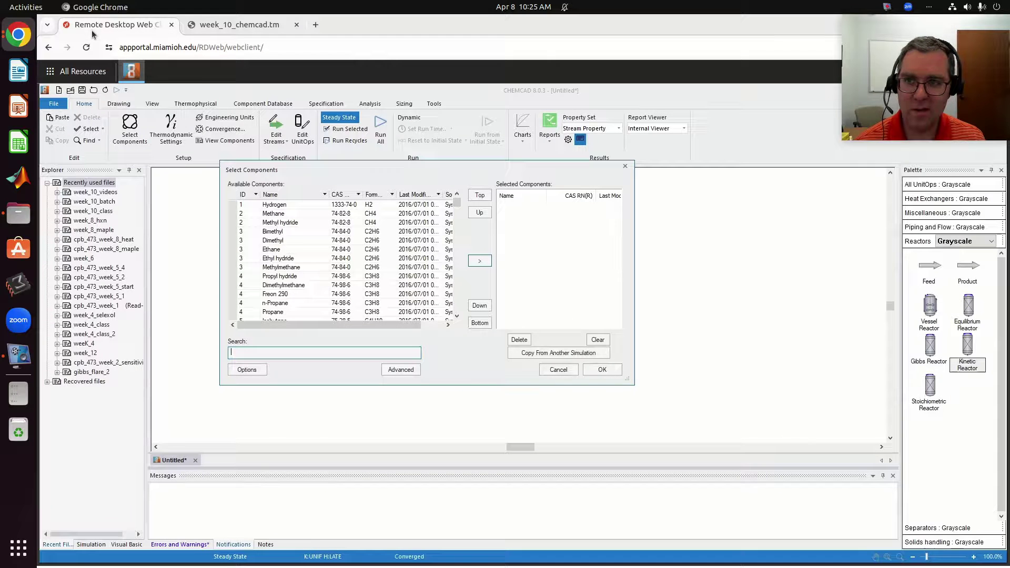
left_click(94, 30)
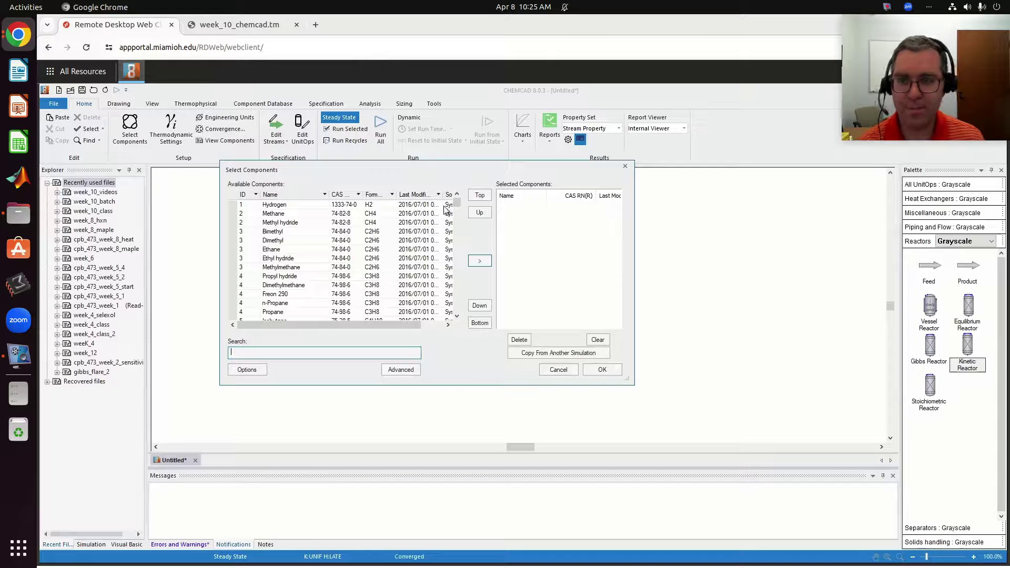
type("eth")
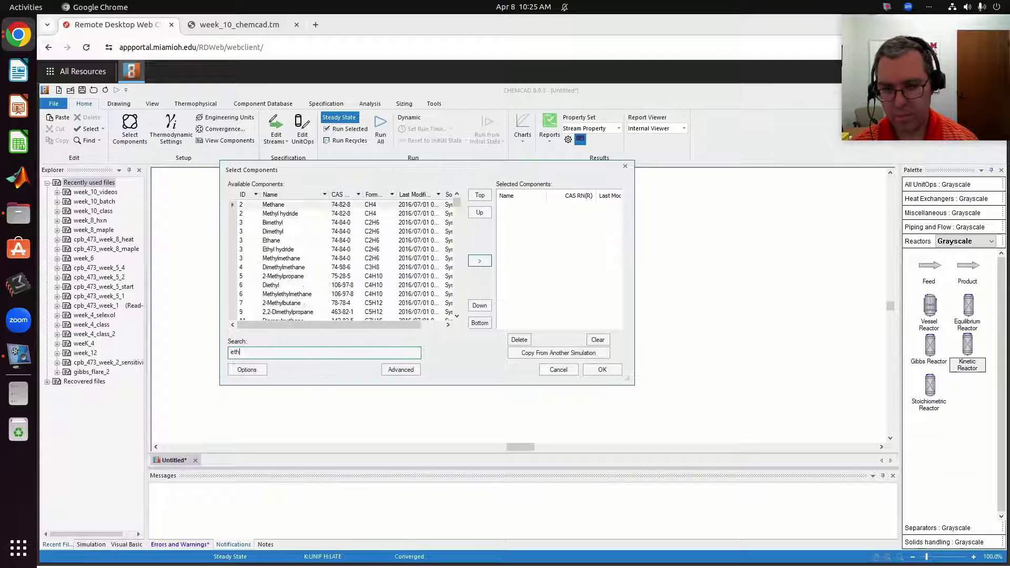
type("yl a")
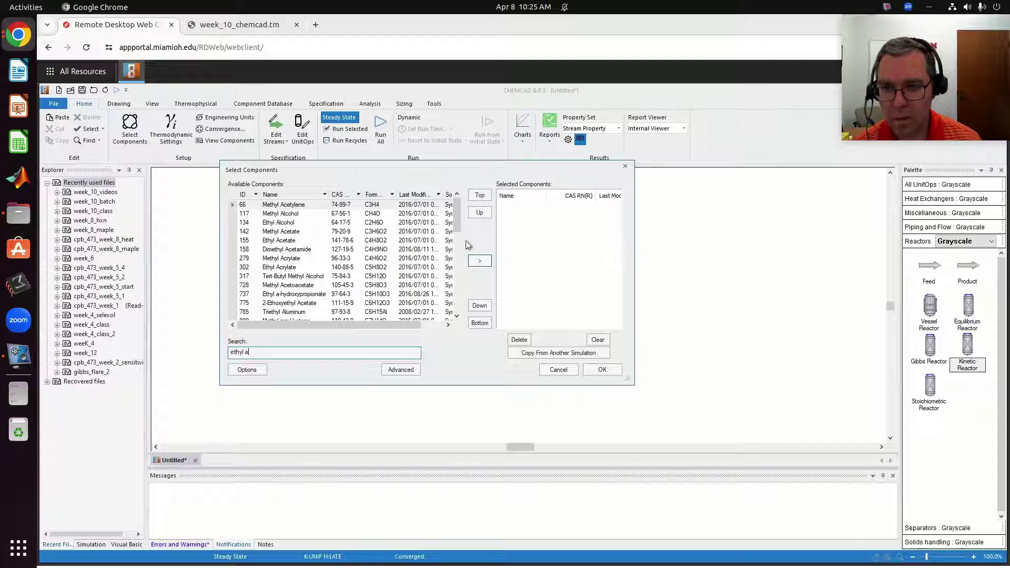
left_click(296, 241)
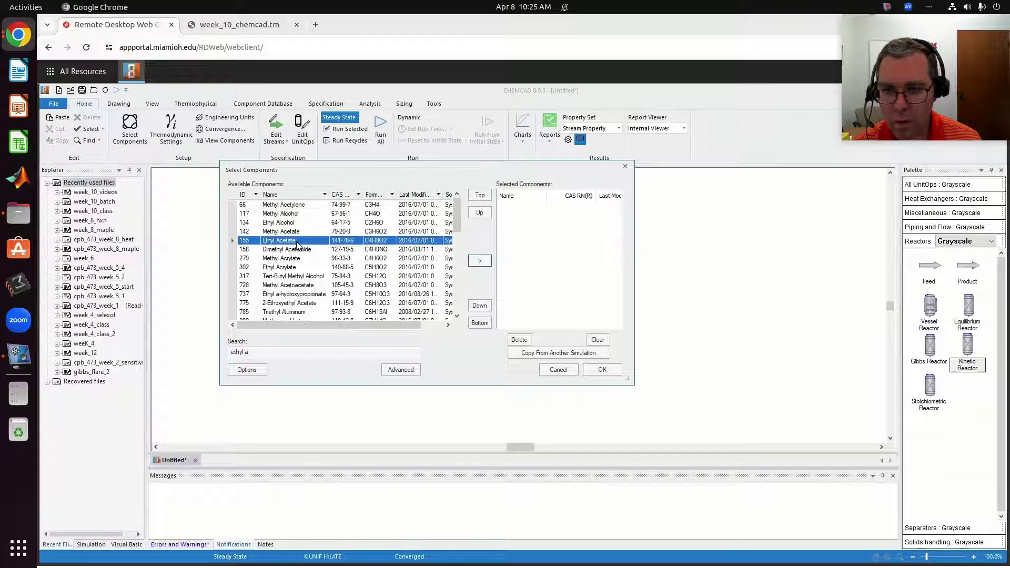
left_click(481, 260)
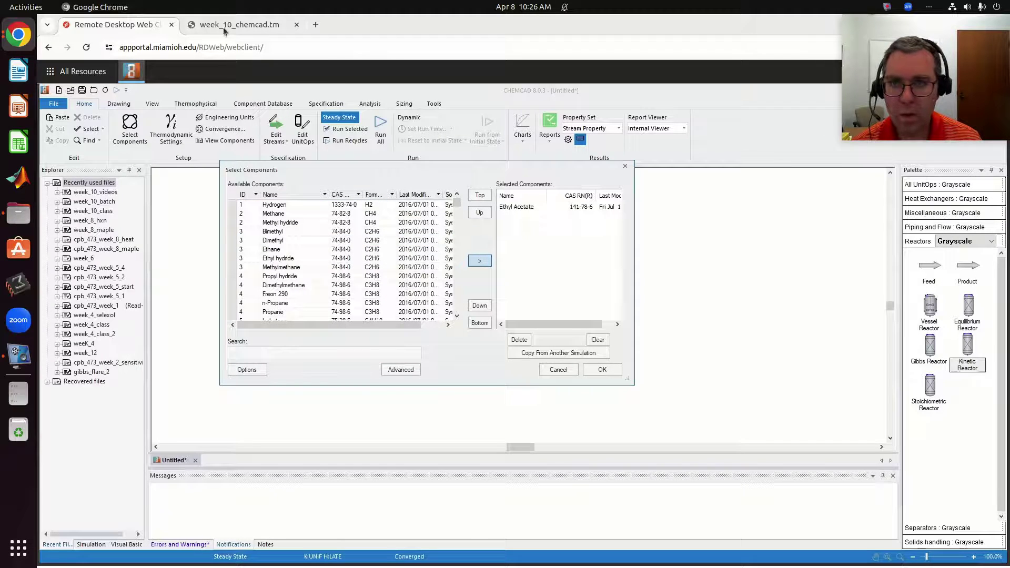
Check the reaction in the exercise PDF and add Sodium Hydroxide to the selected components.
left_click(223, 24)
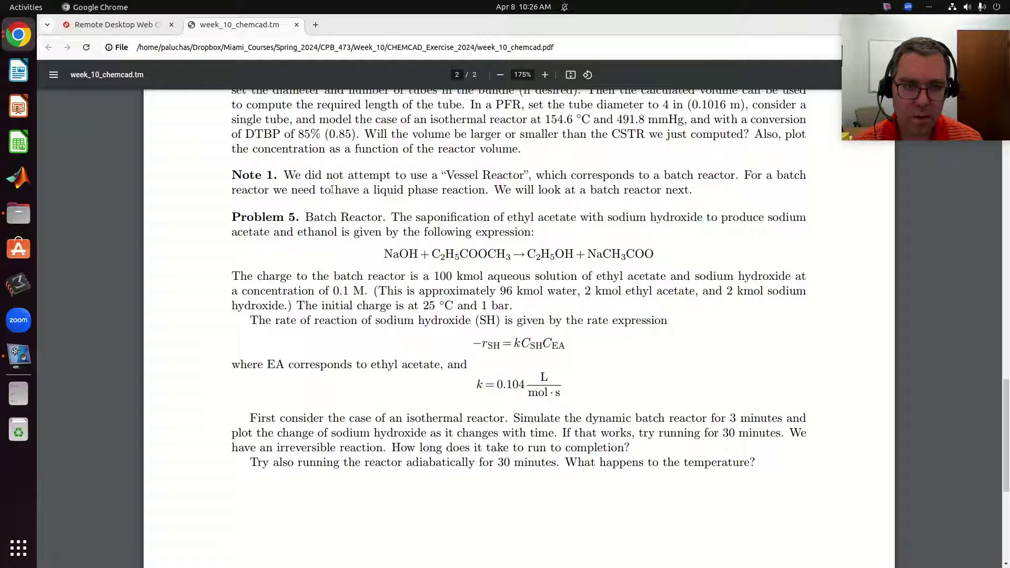
left_click(131, 25)
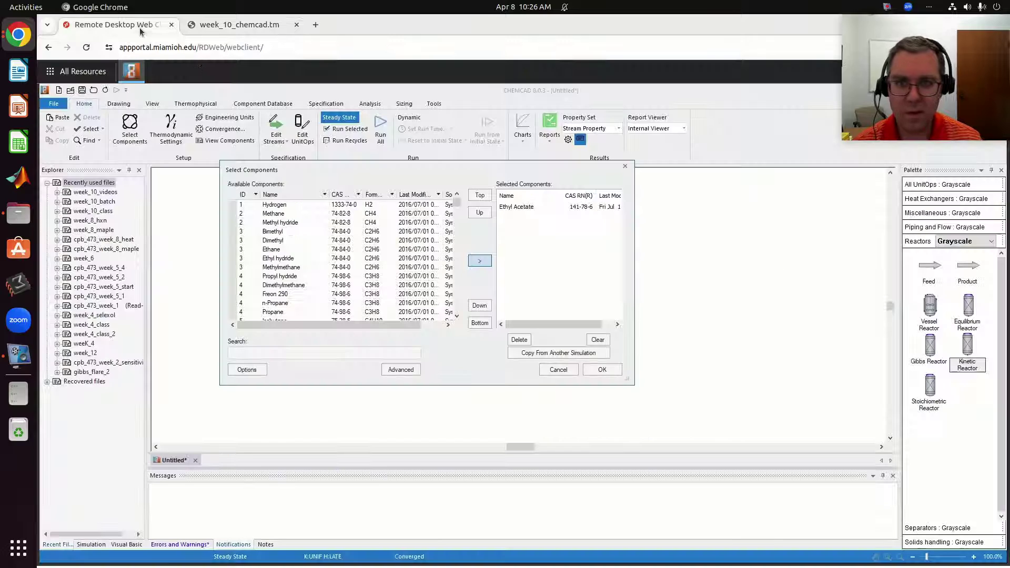
left_click(268, 355)
type("s")
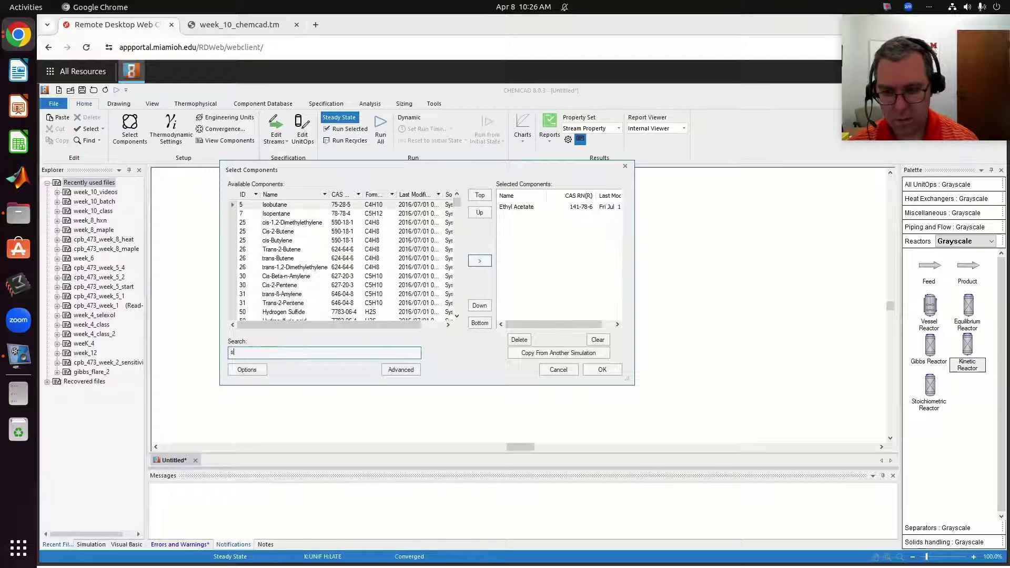
type("odium hy")
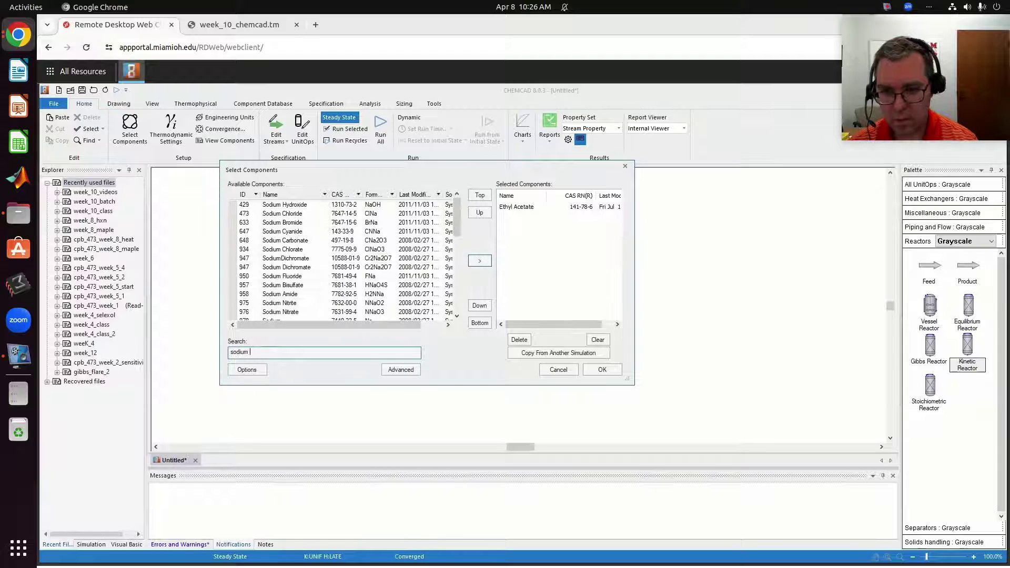
left_click(324, 208)
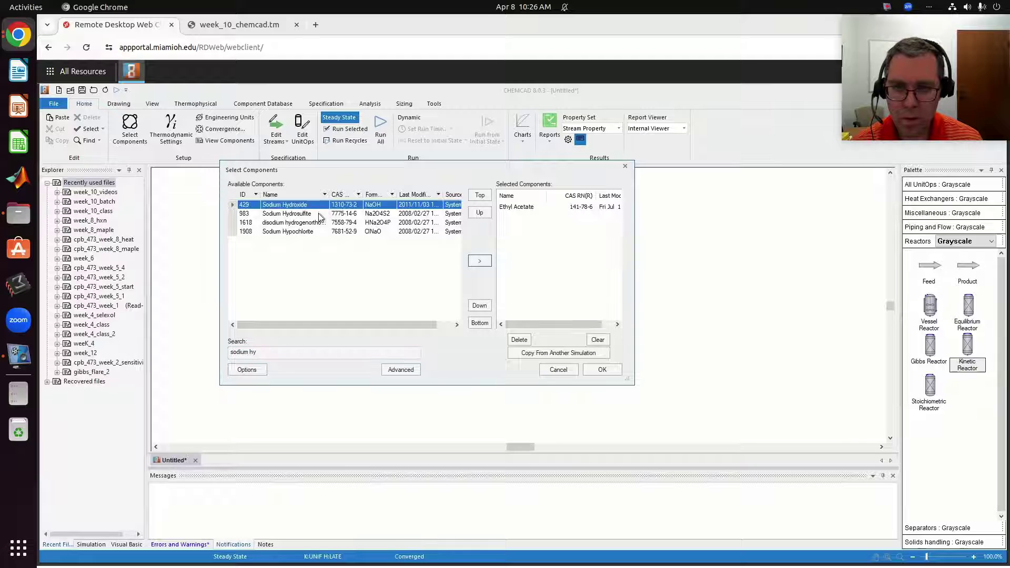
left_click(479, 260)
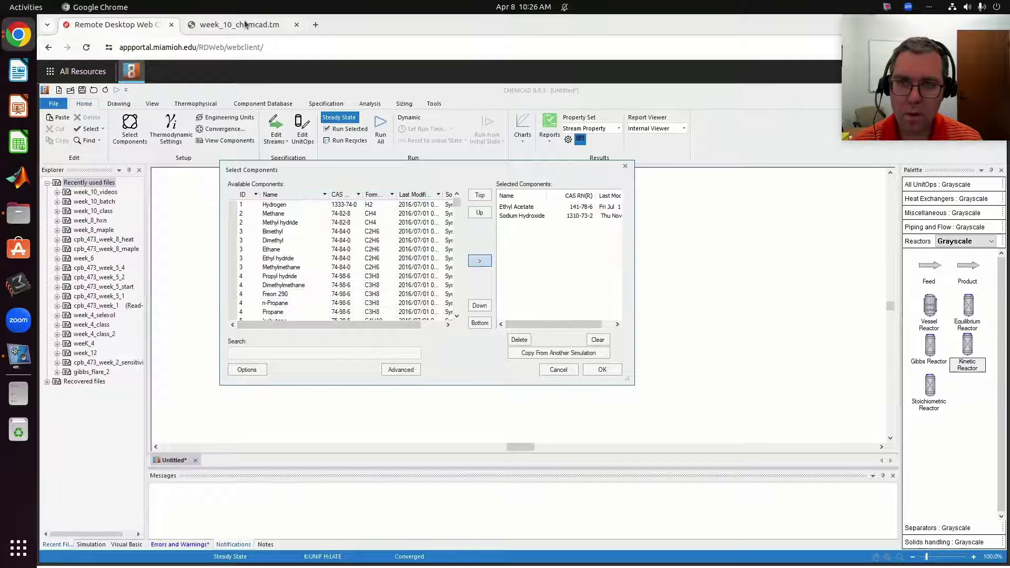
Check the reaction products in the exercise PDF and add Sodium Acetate to the selected components.
left_click(243, 24)
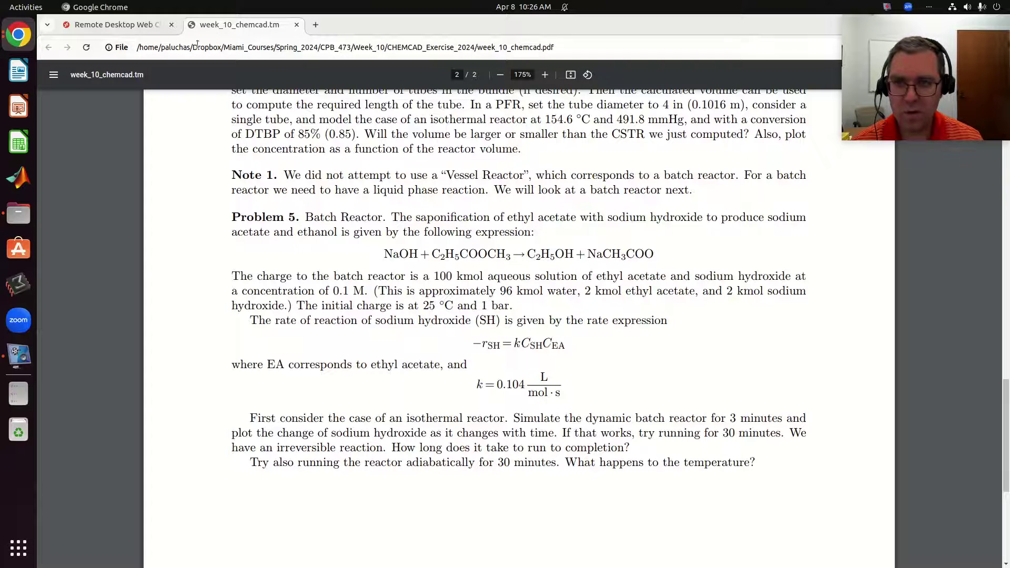
left_click(125, 24)
left_click(302, 353)
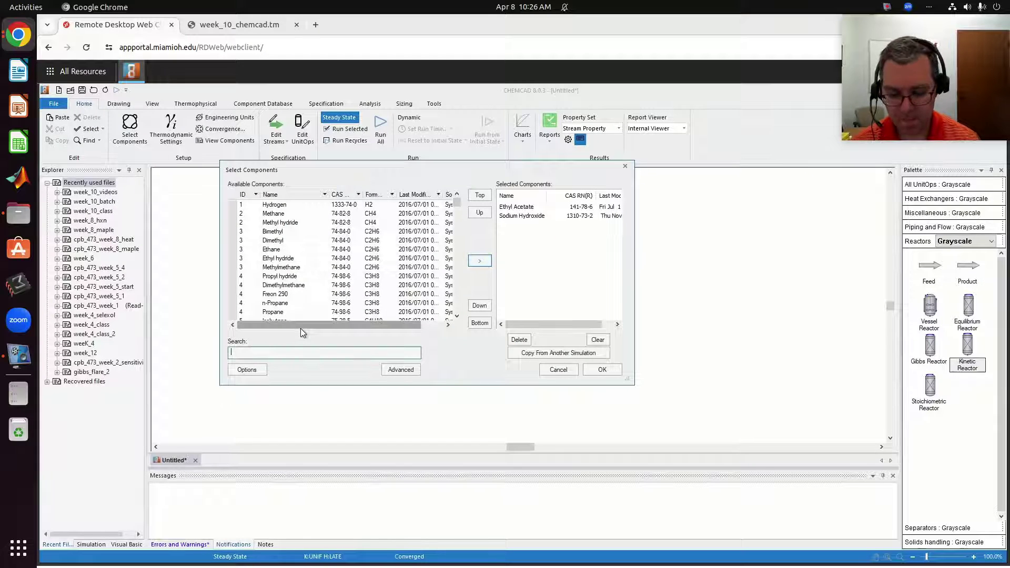
type("sodium ace")
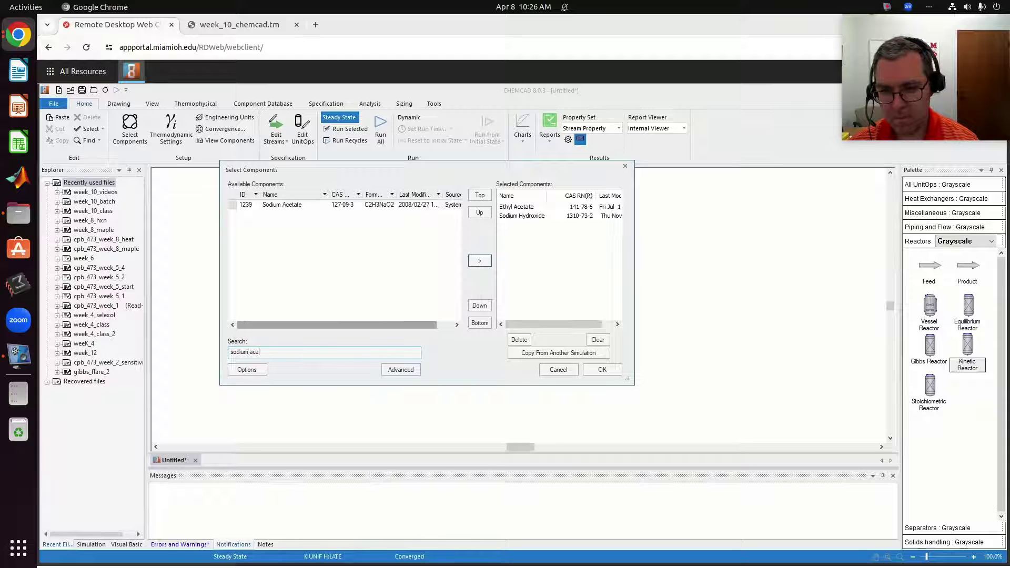
left_click(343, 205)
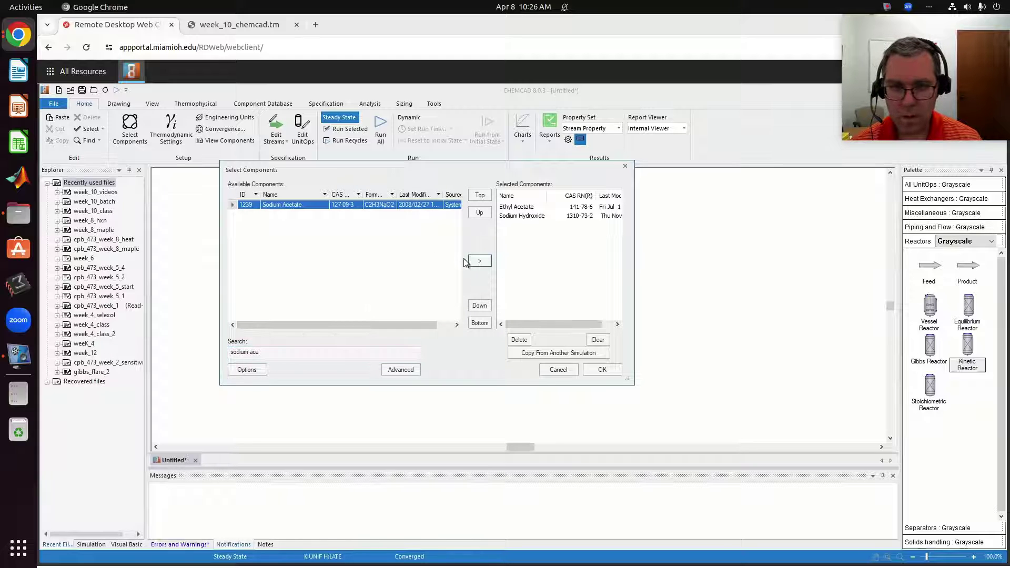
left_click(479, 260)
Add Ethanol to the selected components and finish the selection, cancelling the thermodynamic suggestions.
left_click(258, 23)
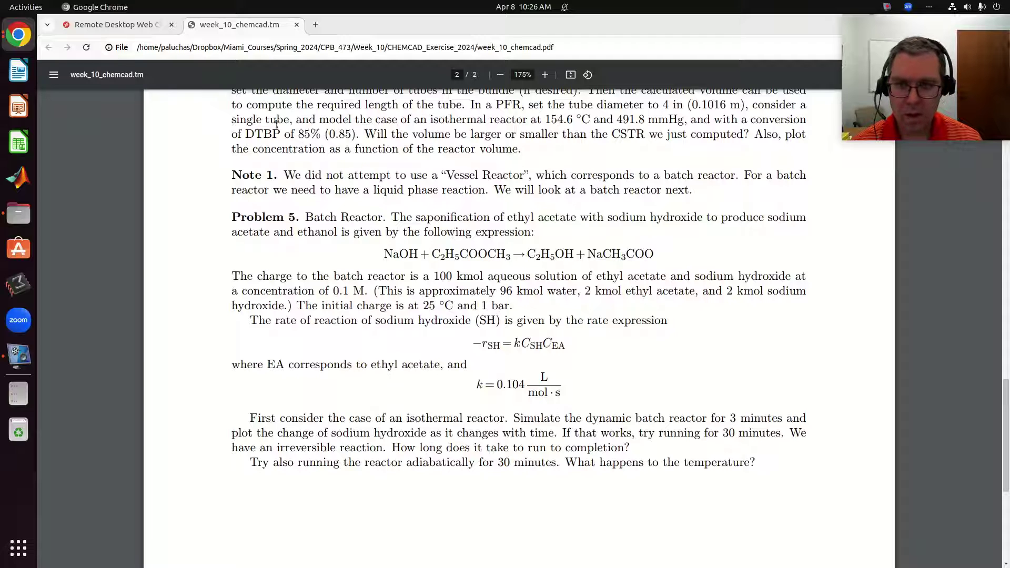
left_click(108, 26)
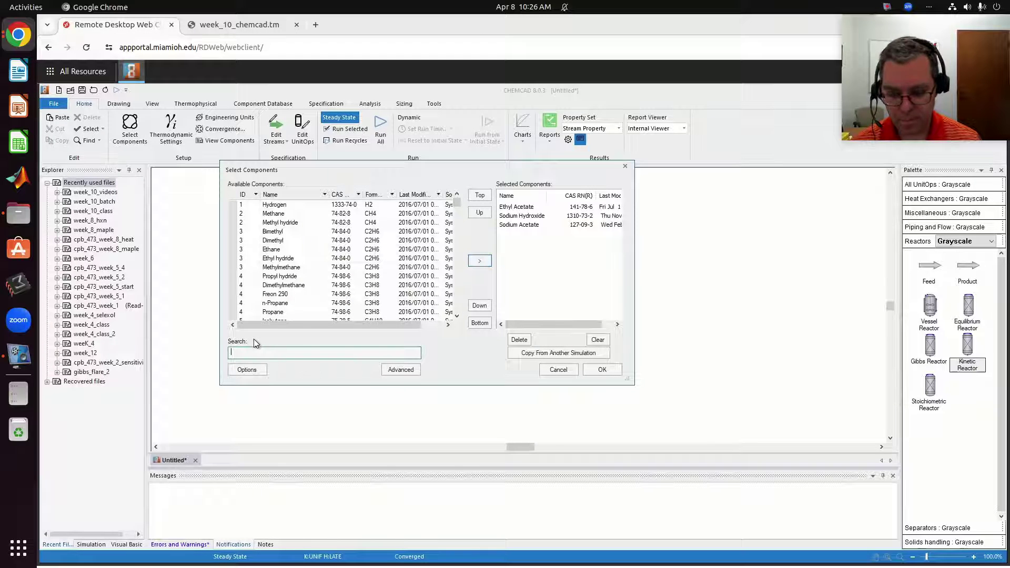
type("ethanol")
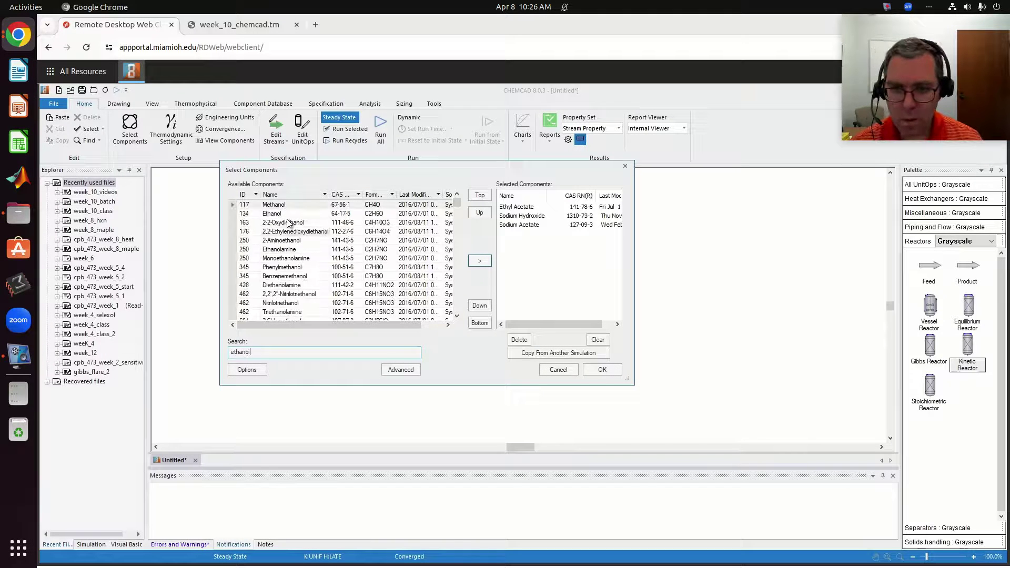
left_click(272, 213)
left_click(479, 261)
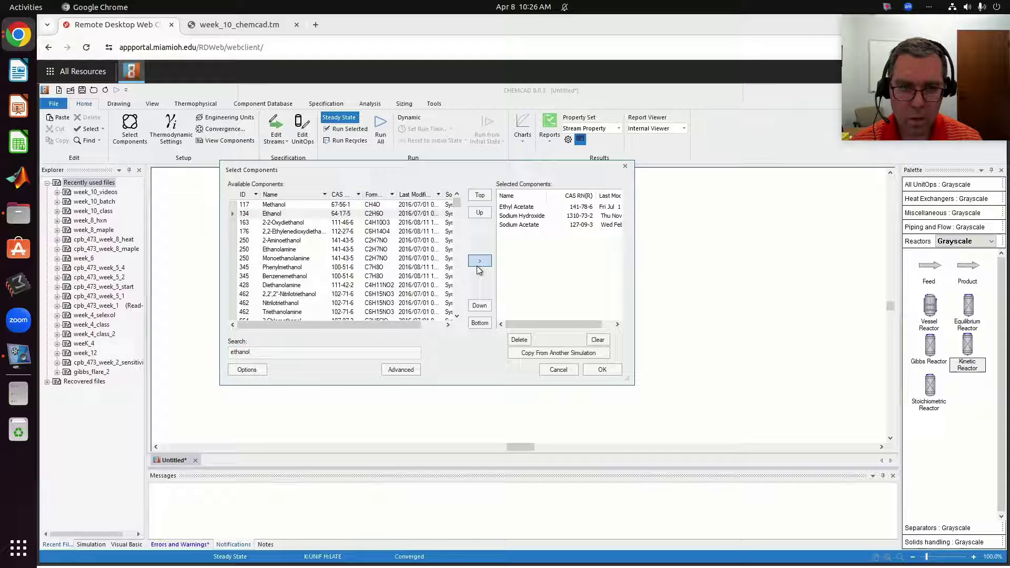
left_click(604, 371)
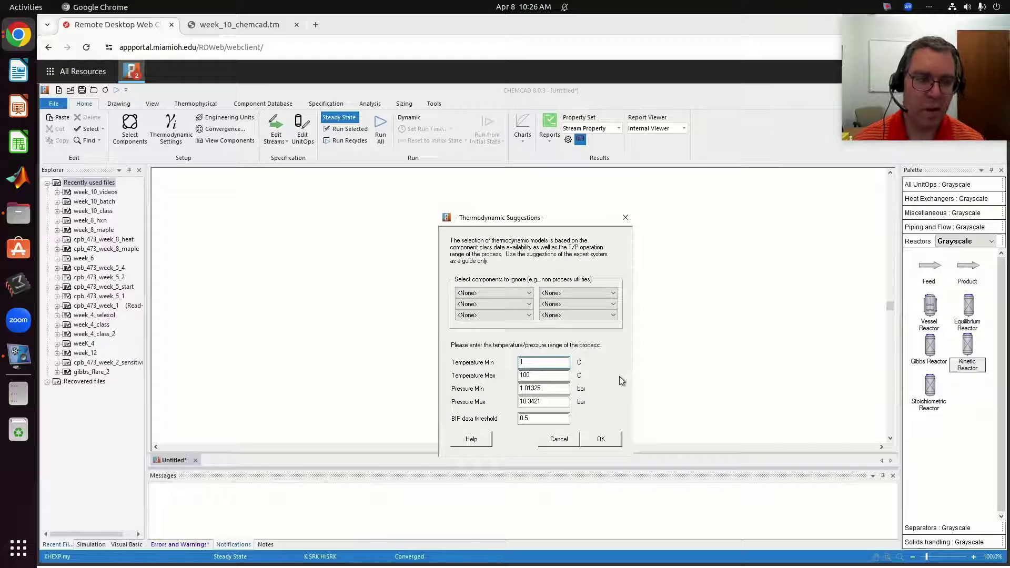
left_click(566, 441)
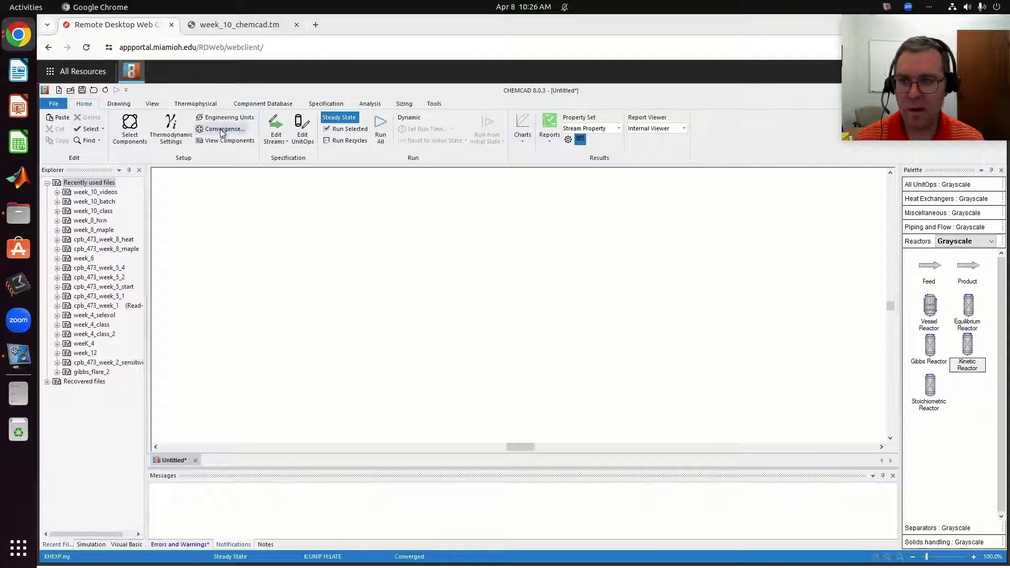
Check the charge description in the exercise PDF, add Water to the selected components, and finish the selection, dismissing the warnings.
left_click(131, 129)
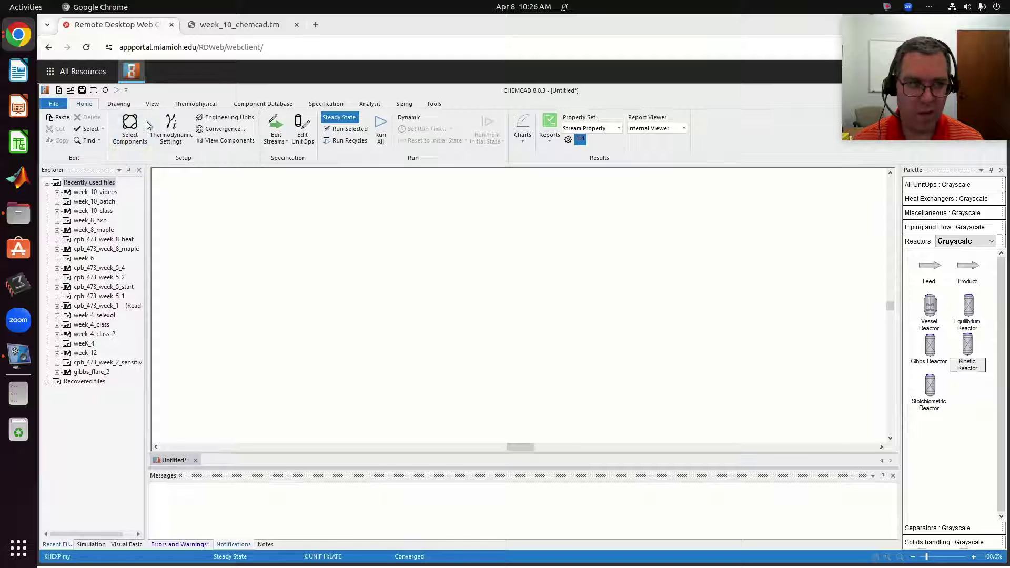
left_click(233, 27)
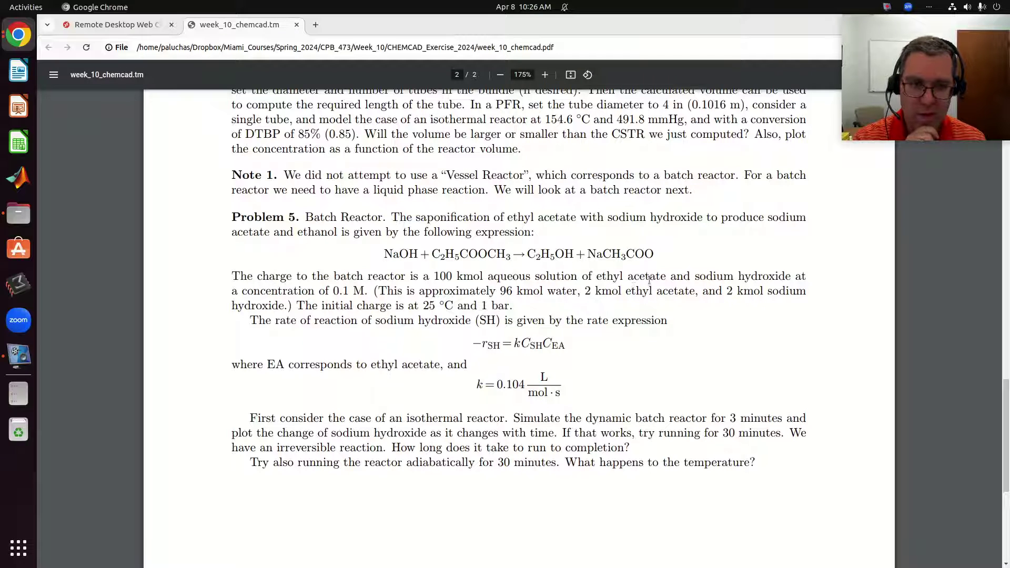
left_click(143, 25)
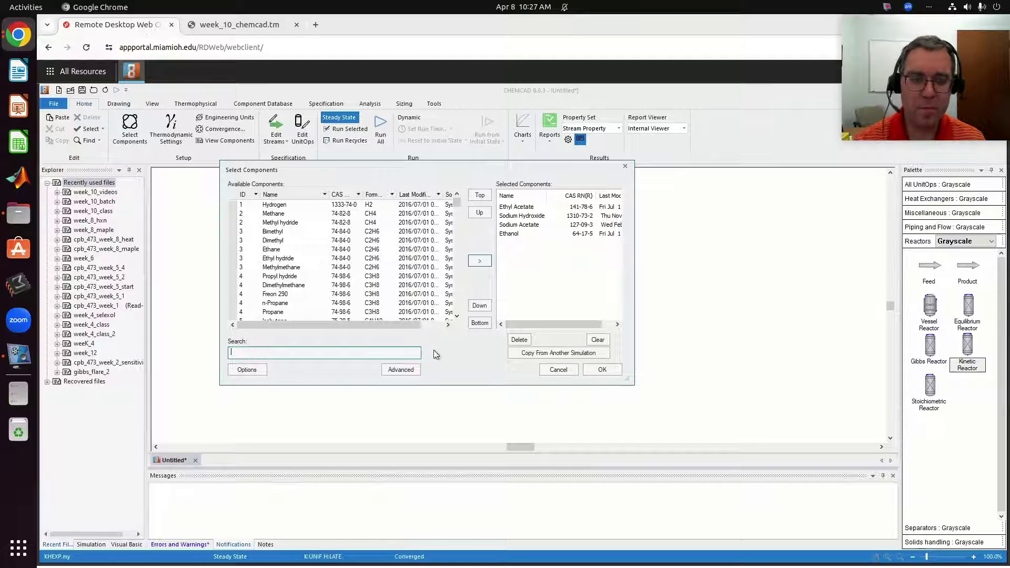
type("water")
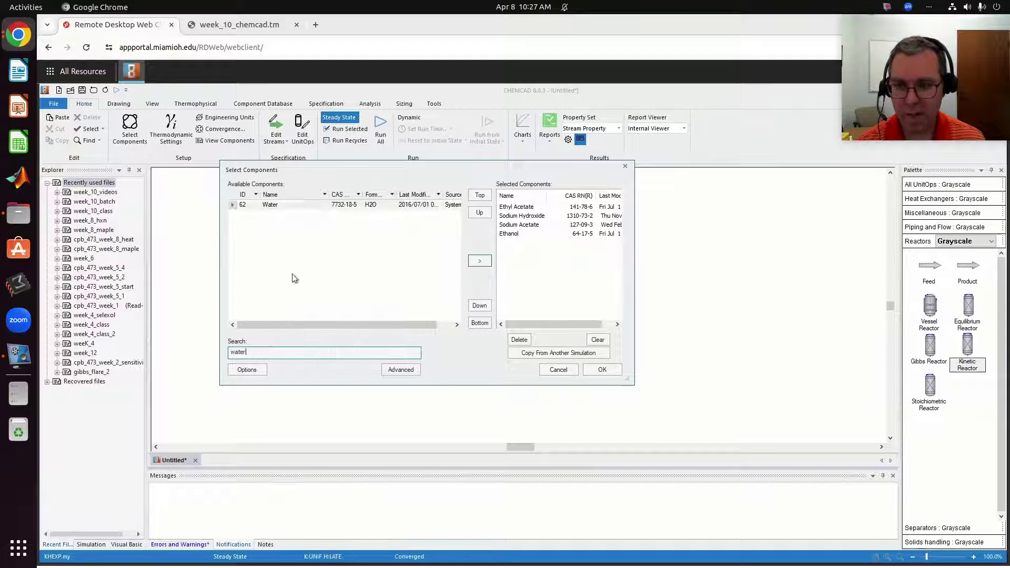
left_click(471, 261)
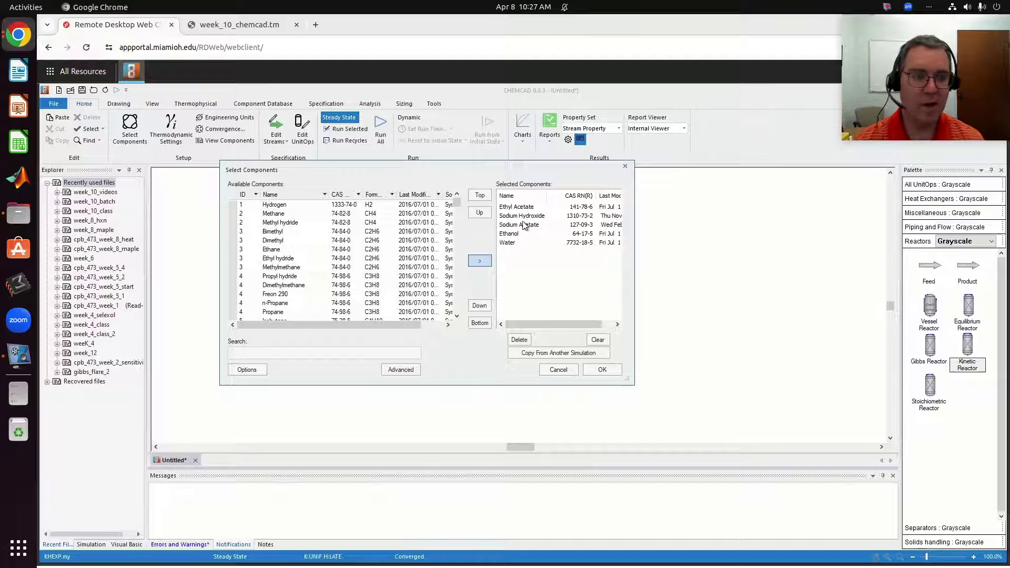
left_click(616, 370)
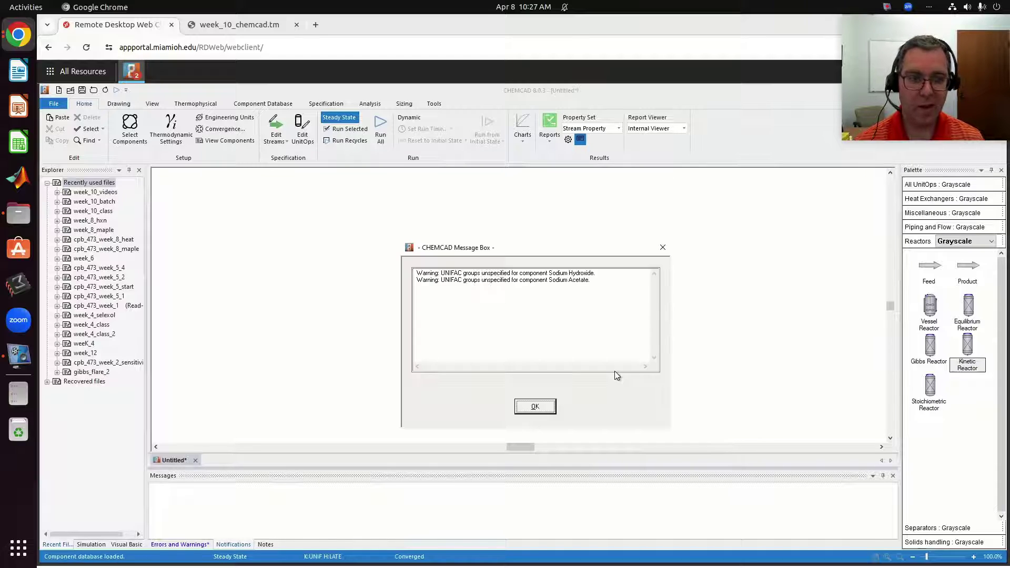
left_click(536, 406)
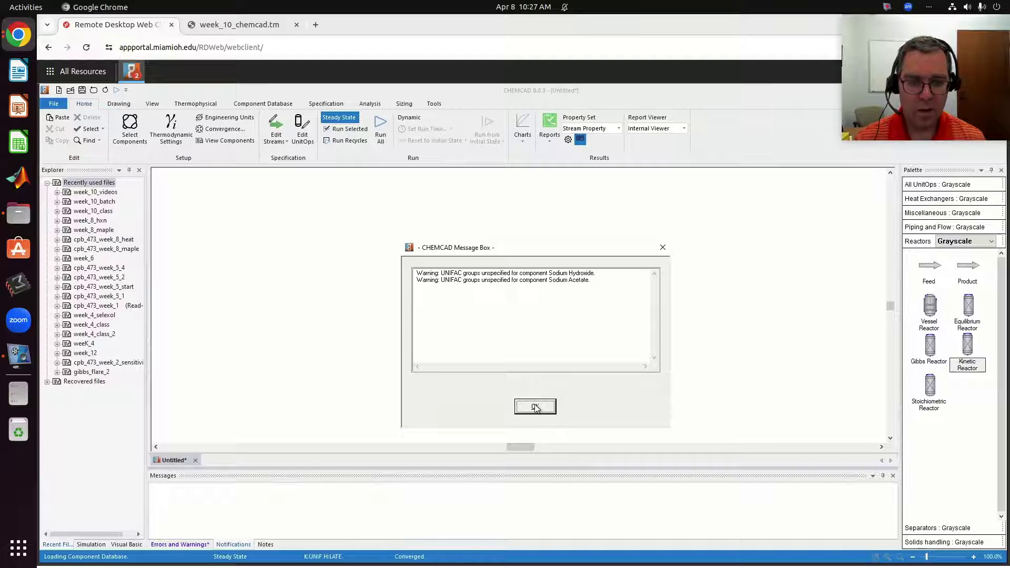
left_click(535, 407)
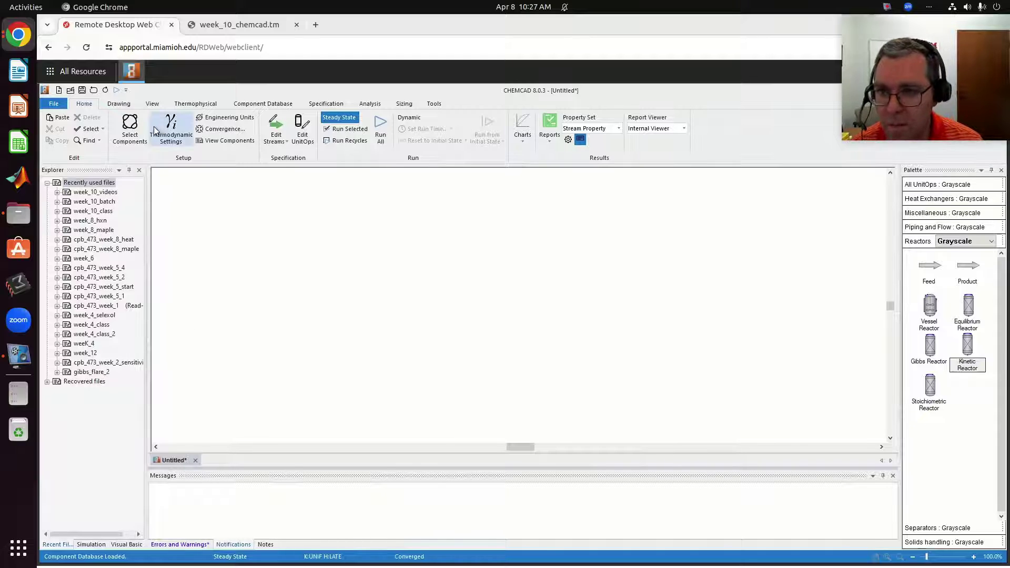
Review the list of selected components and close it again, dismissing the warnings.
left_click(204, 105)
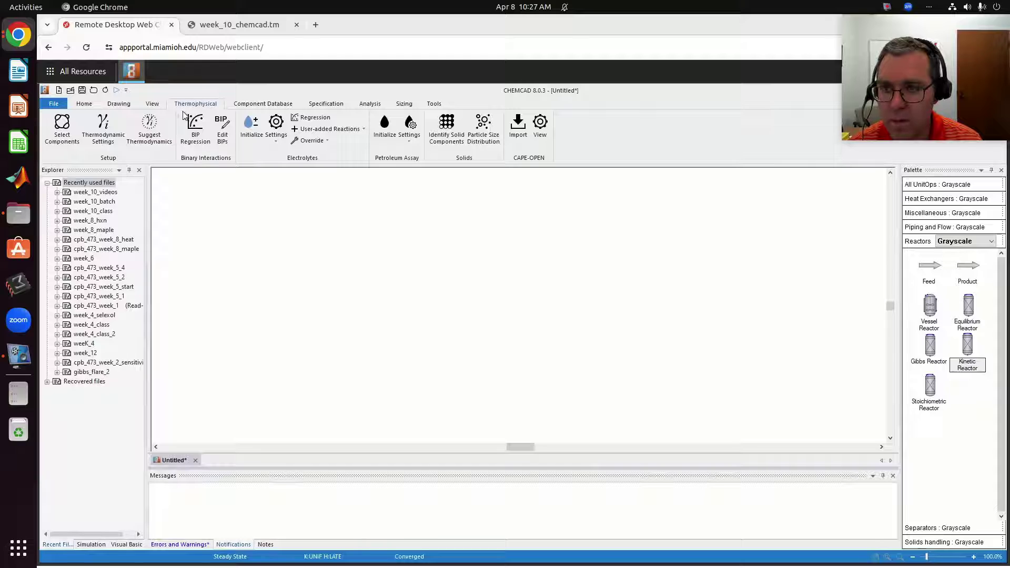
left_click(77, 104)
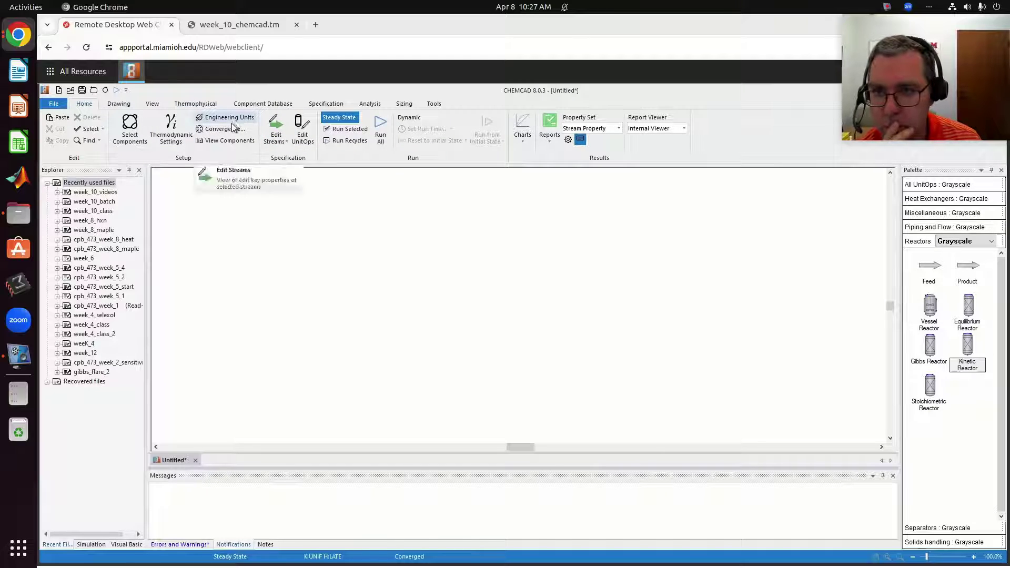
left_click(129, 131)
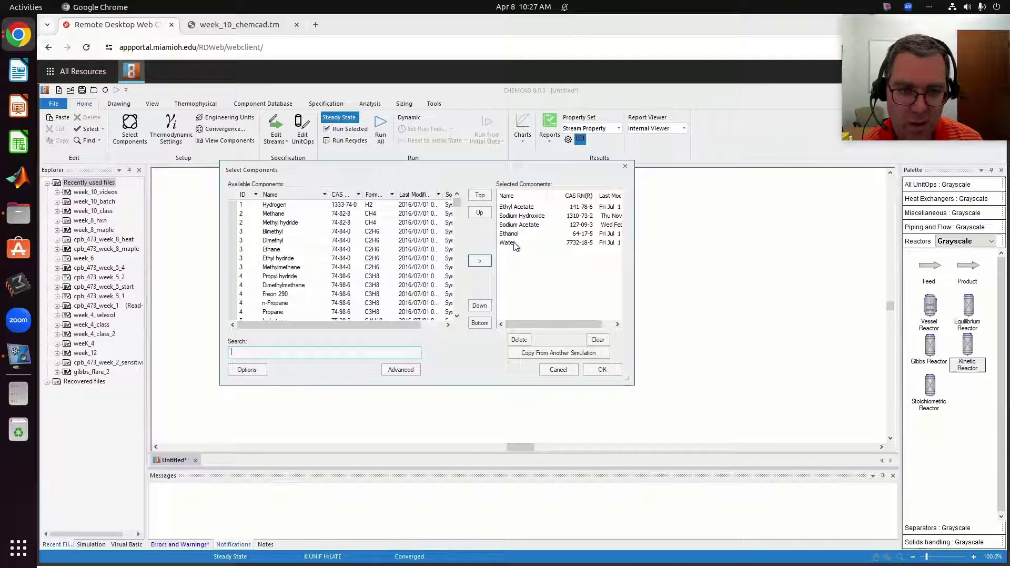
left_click(610, 369)
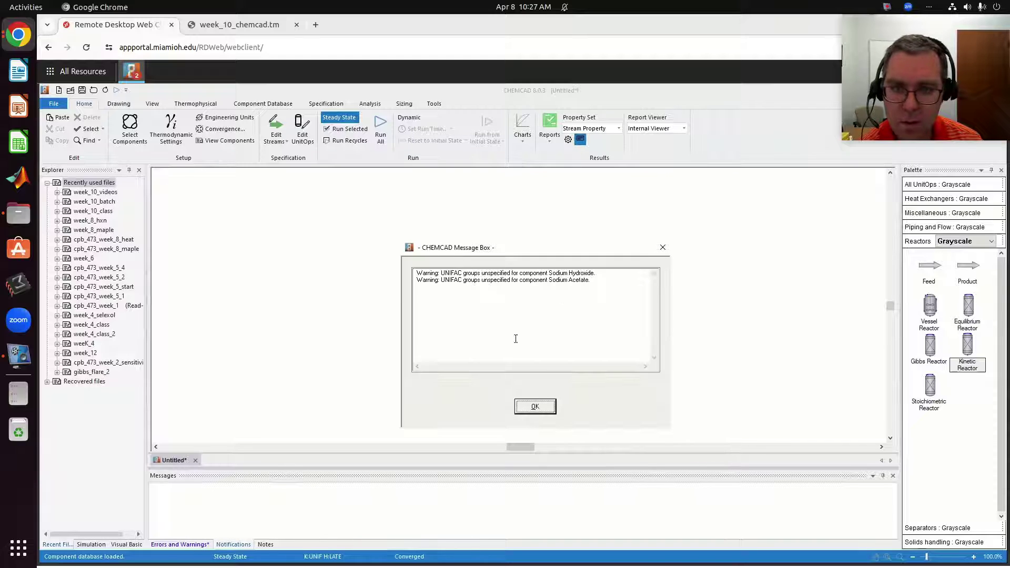
left_click(549, 409)
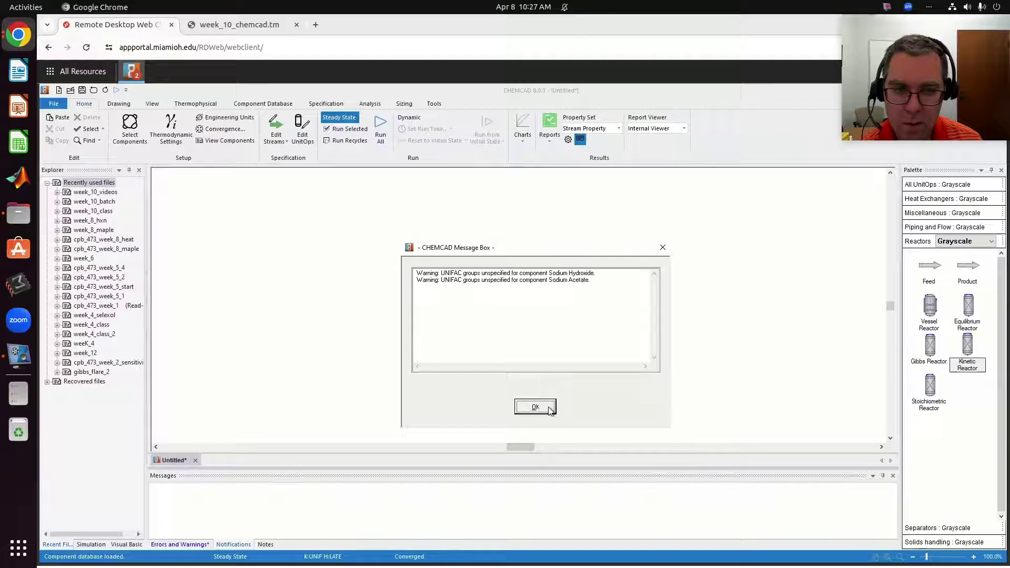
Initialize the electrolytes with the default species and accept the ENRTL 1986 activity method with 3 reactions.
left_click(205, 104)
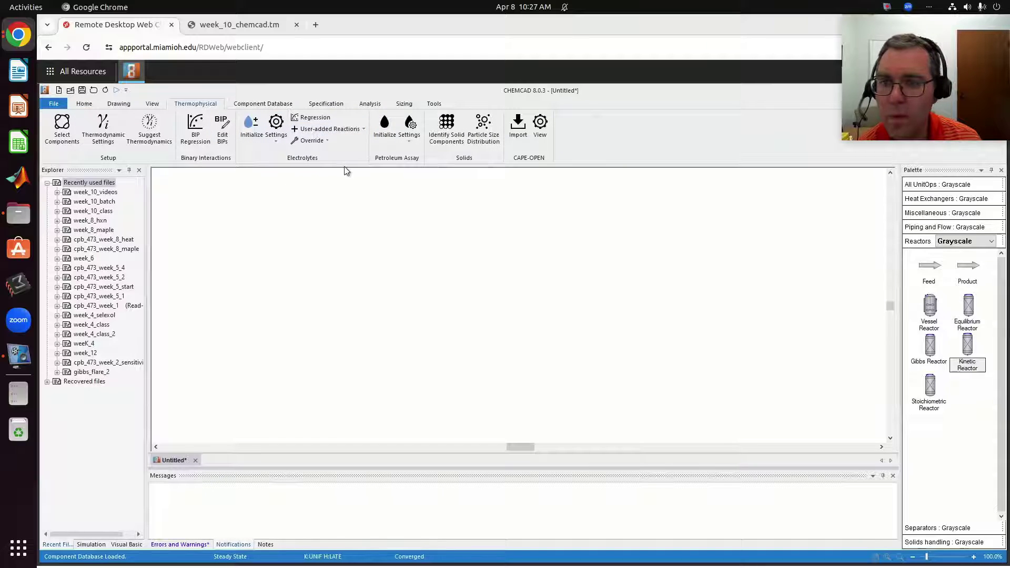
left_click(246, 126)
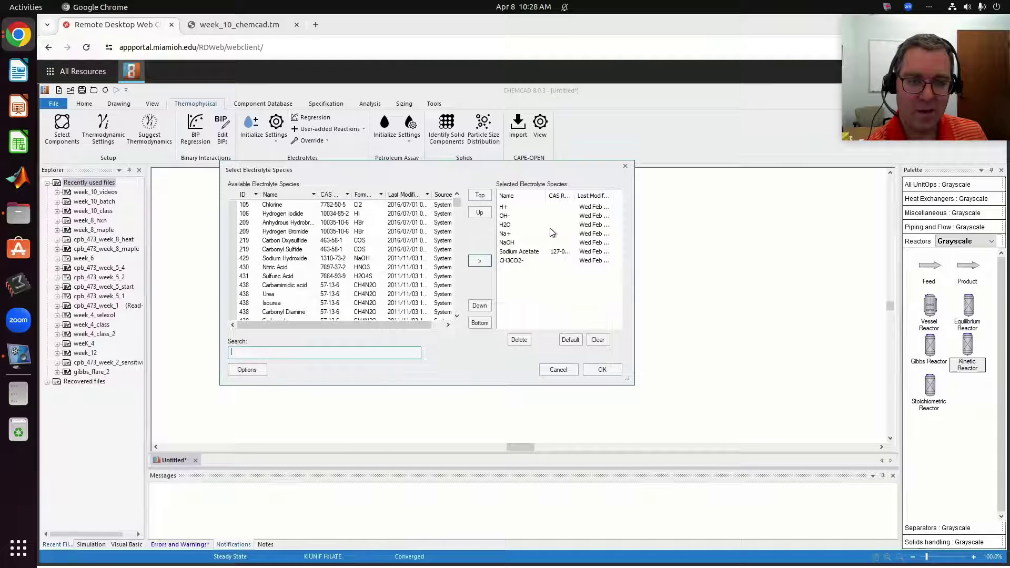
left_click(602, 369)
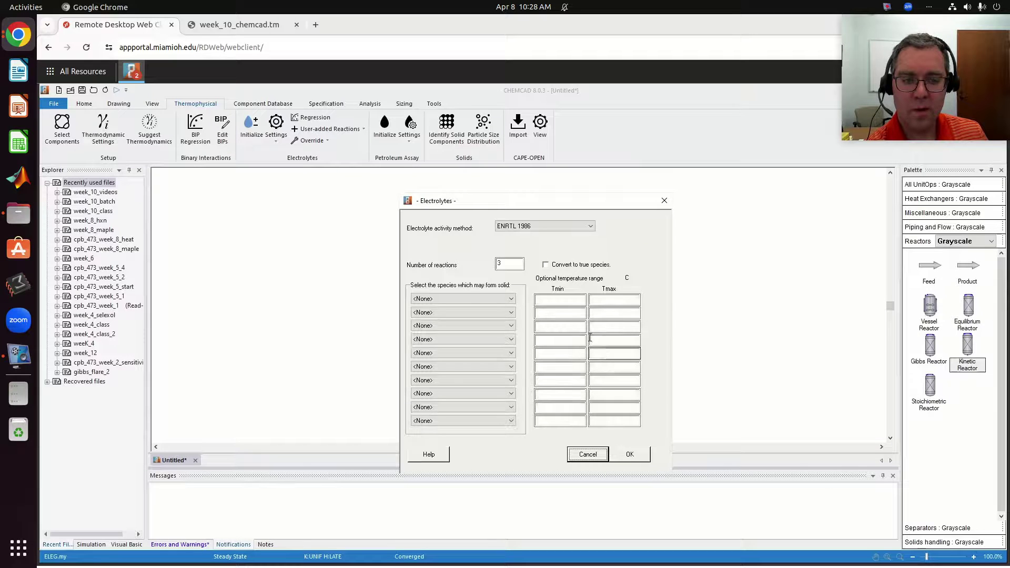
left_click(629, 456)
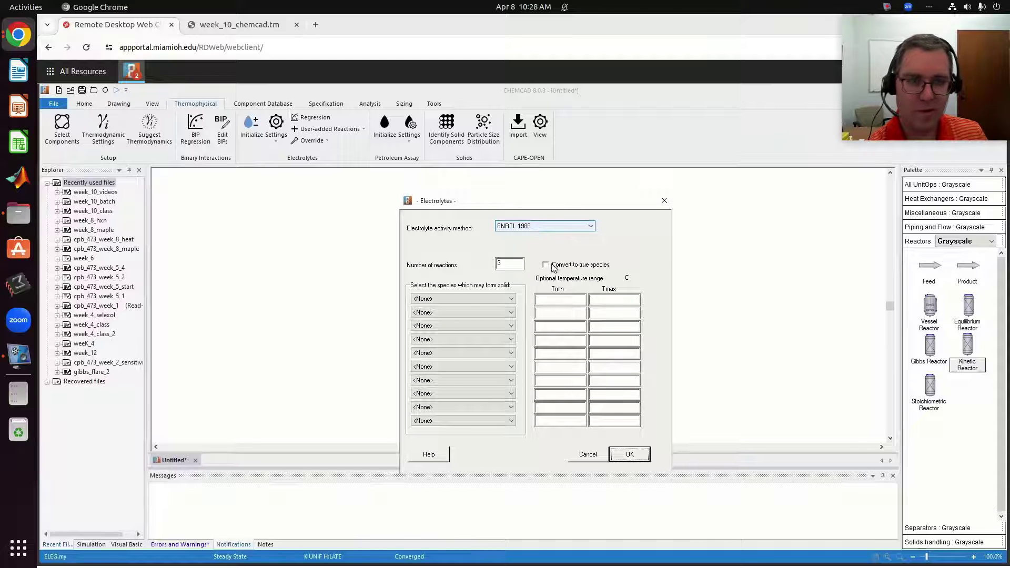
left_click(641, 455)
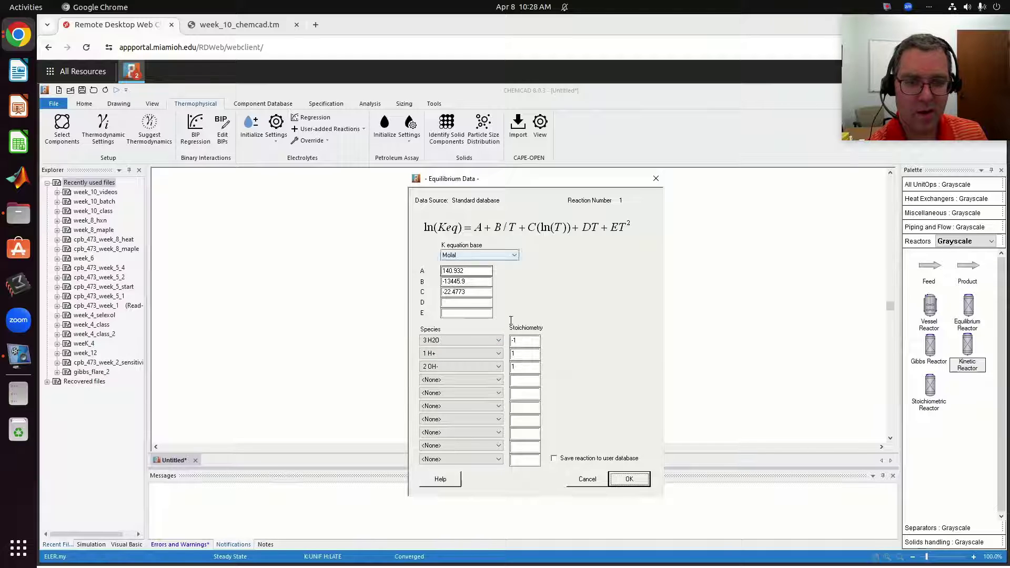
Accept the default equilibrium data for the three electrolyte reactions and the default Henry's constants, dismissing the warnings.
left_click(637, 483)
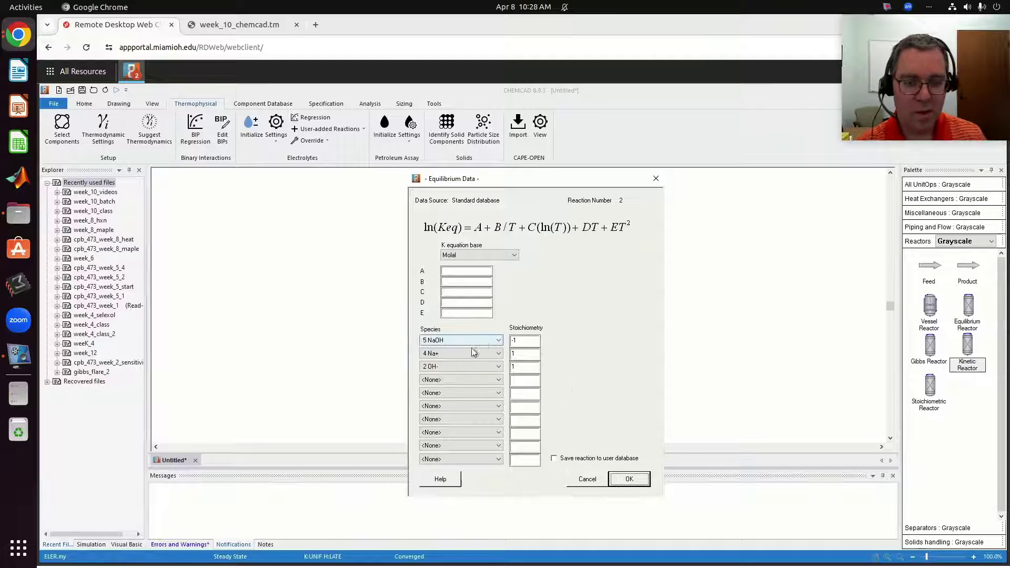
left_click(645, 483)
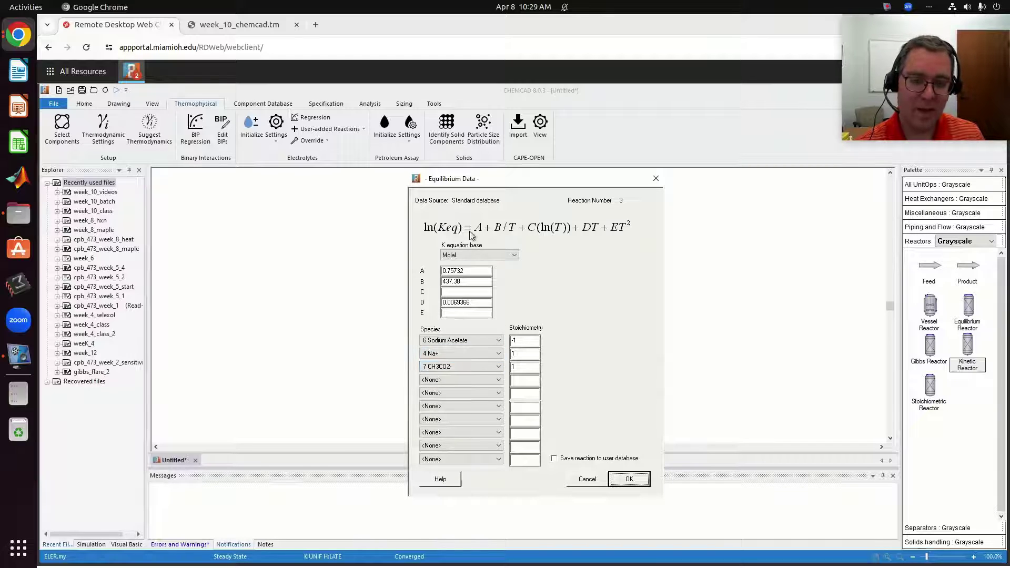
left_click(630, 481)
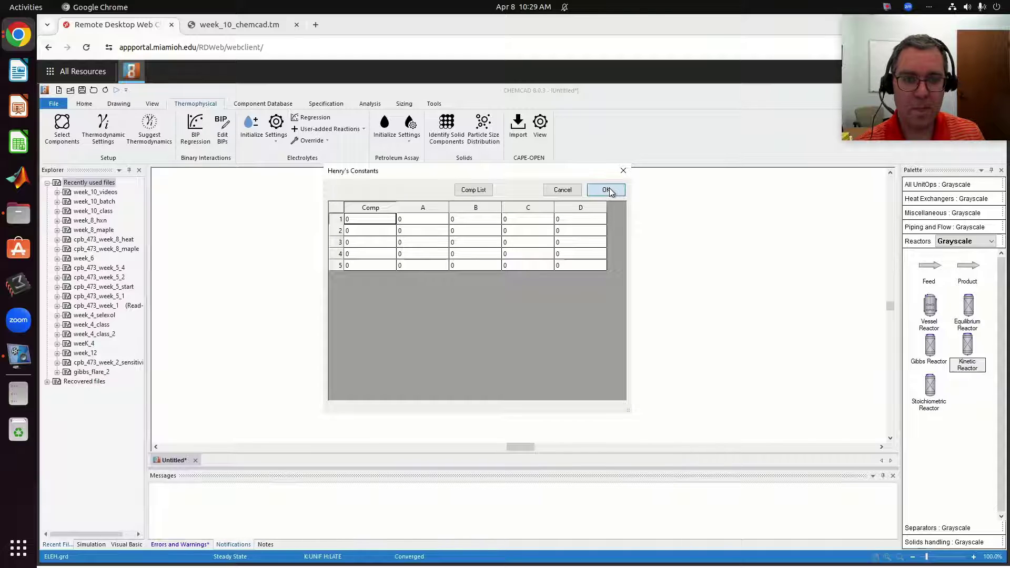
left_click(607, 190)
left_click(606, 190)
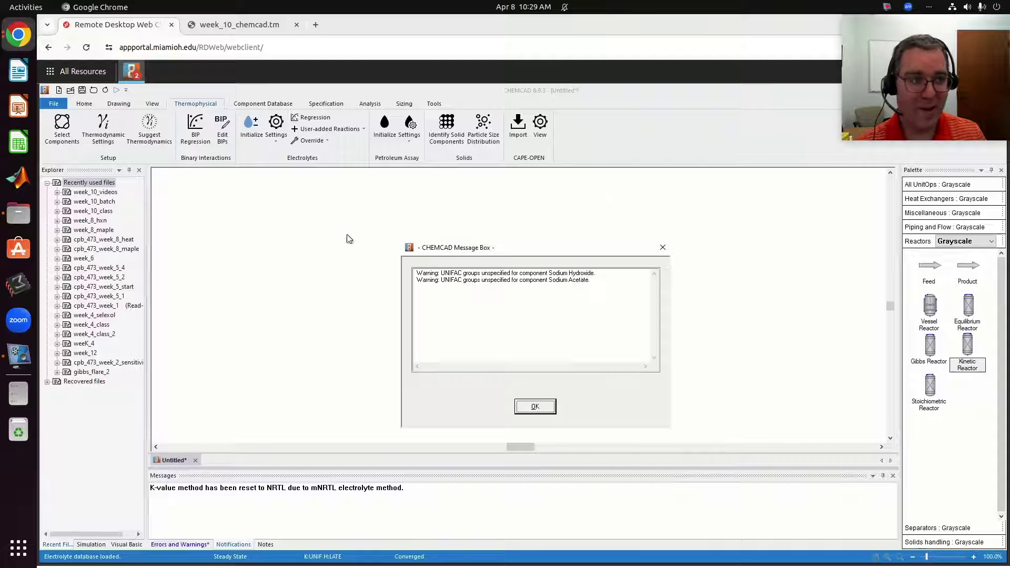
left_click(541, 410)
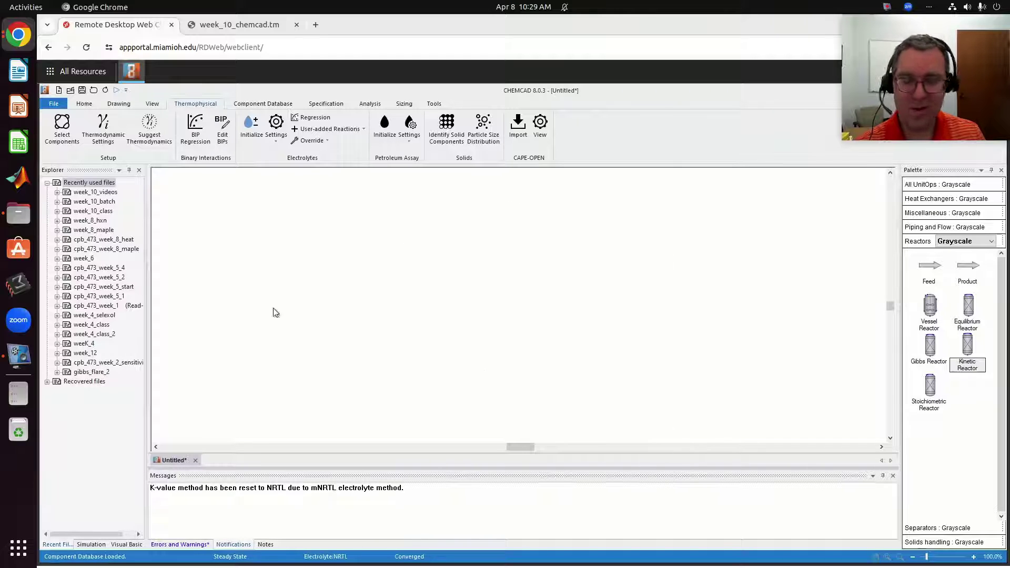
Place a Vessel Reactor near the middle of the empty flowsheet.
left_click(84, 104)
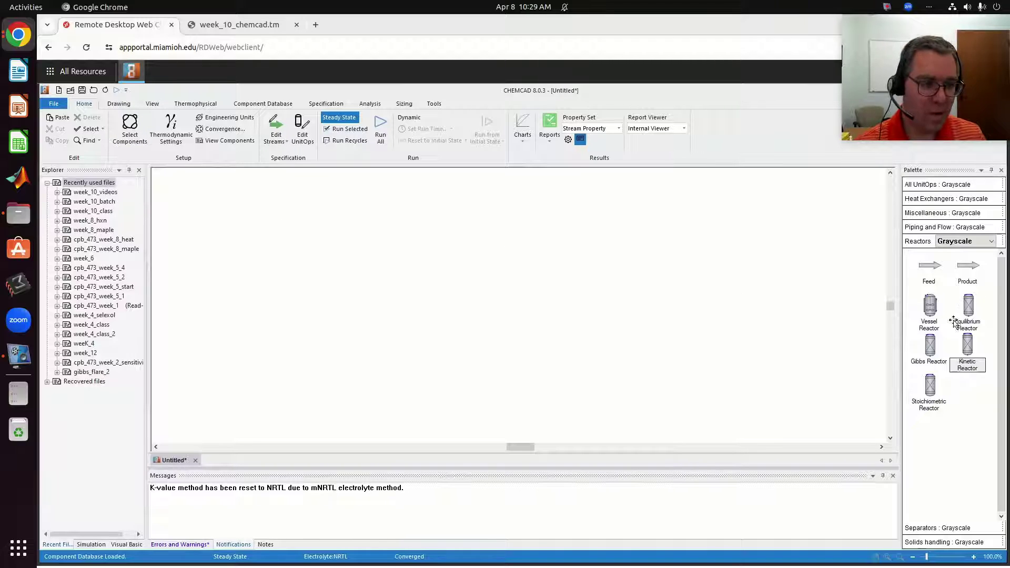
left_click(928, 308)
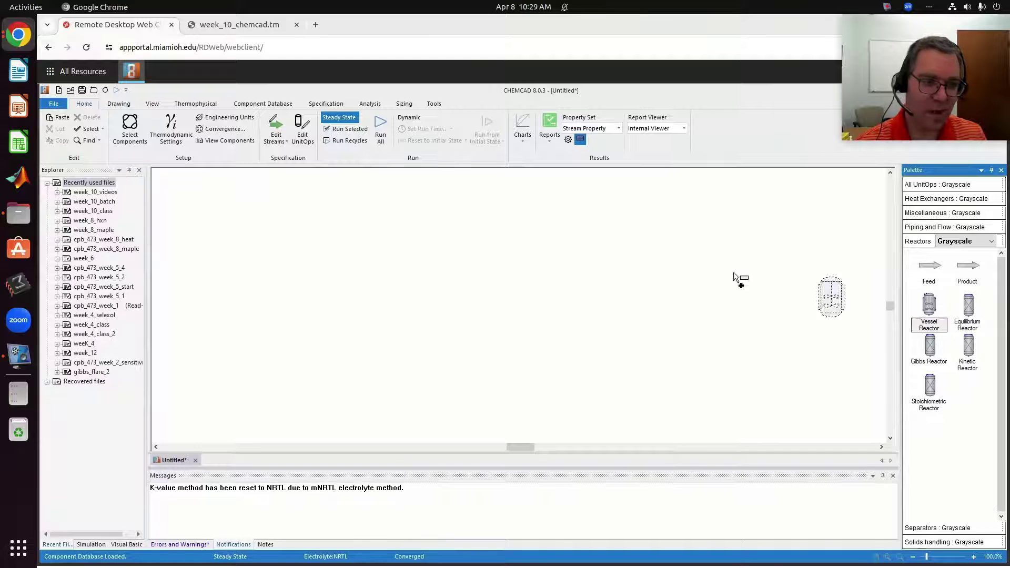
left_click(476, 275)
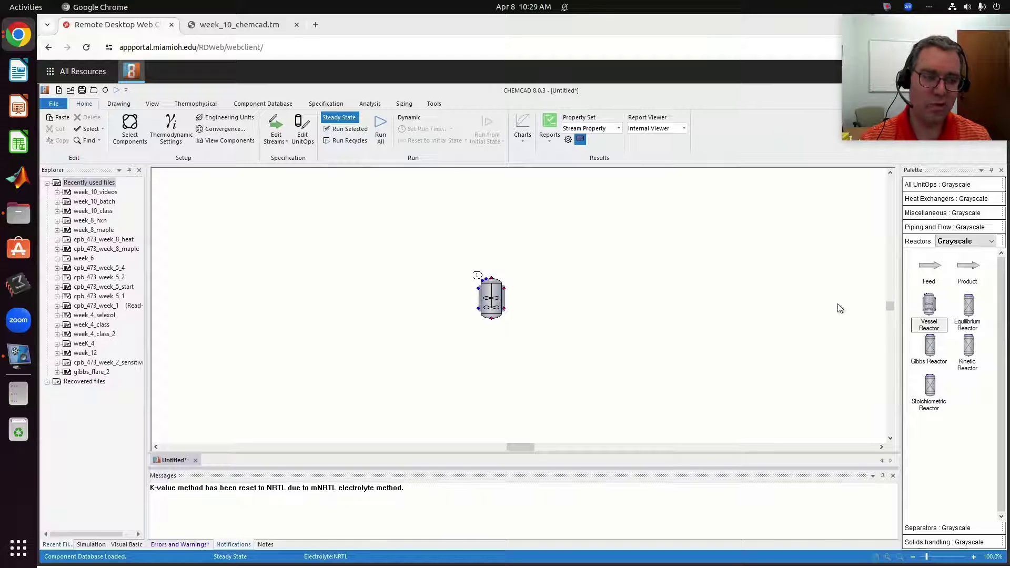
Open the vessel reactor's charge, check the initial conditions in the exercise PDF, and set the temperature to 25 °C and pressure to 1 bar.
double_click(492, 303)
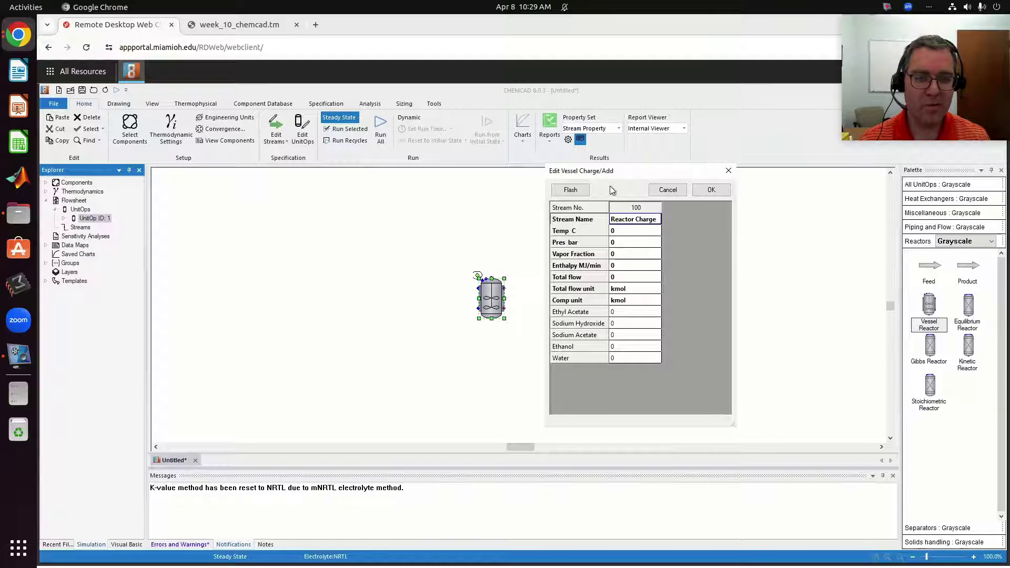
left_click_drag(613, 172, 683, 175)
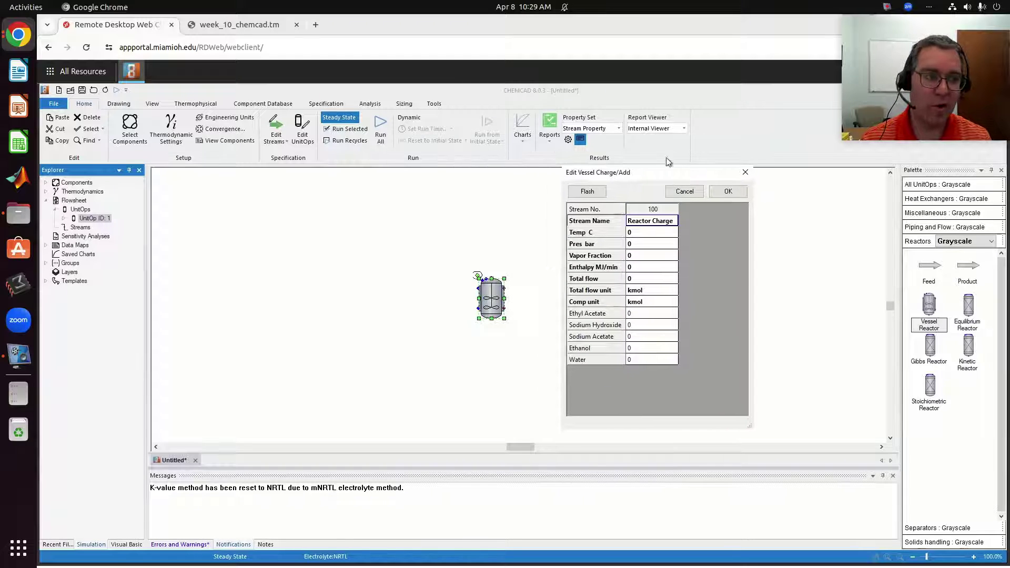
left_click(241, 26)
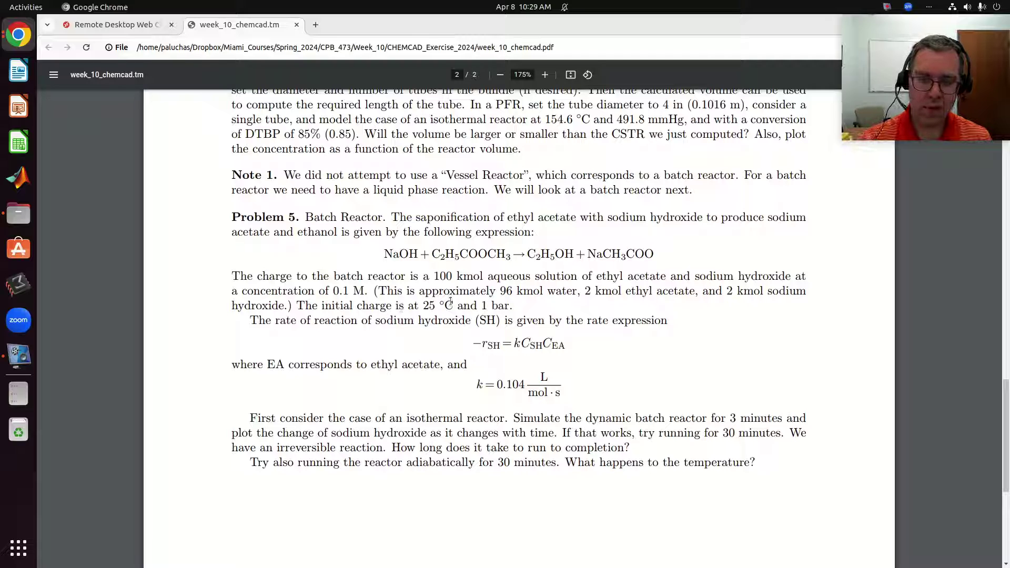
left_click(133, 26)
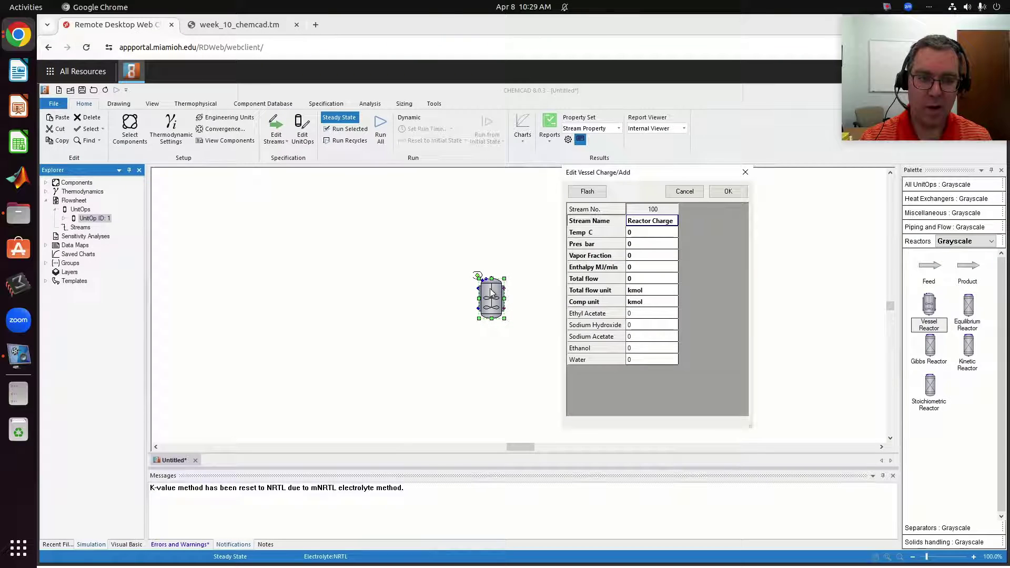
left_click(641, 230)
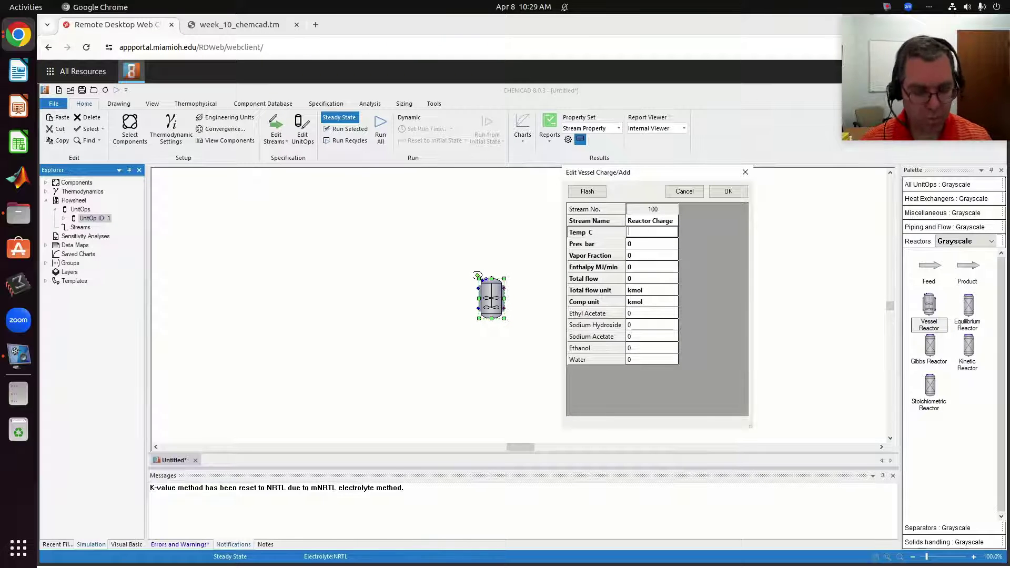
left_click(651, 244)
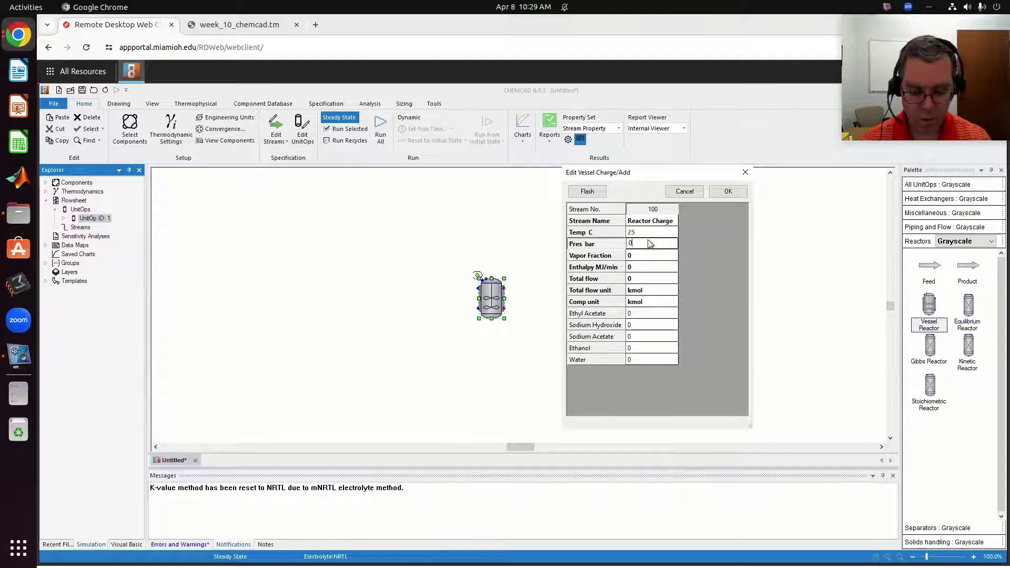
key("BackSpace")
type("1")
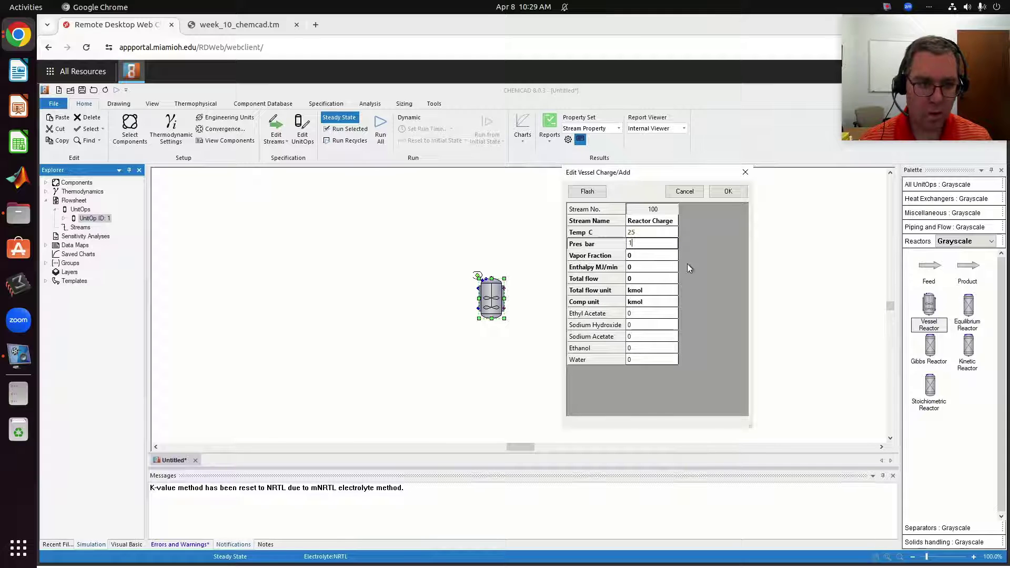
Enter the reactor charge composition given in the exercise PDF: 96 kmol water, 2 kmol ethyl acetate and 2 kmol sodium hydroxide.
left_click(238, 24)
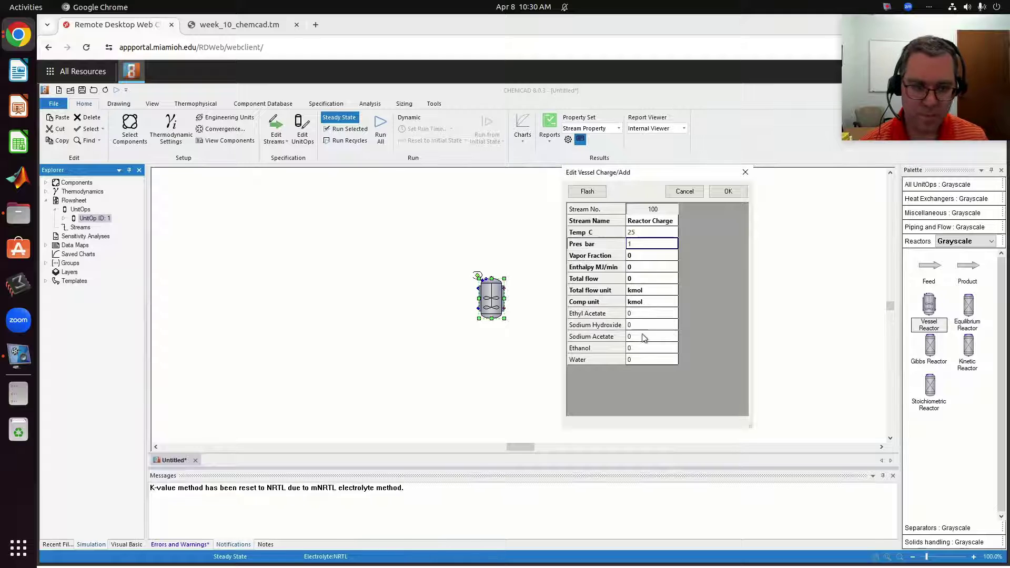
left_click(652, 360)
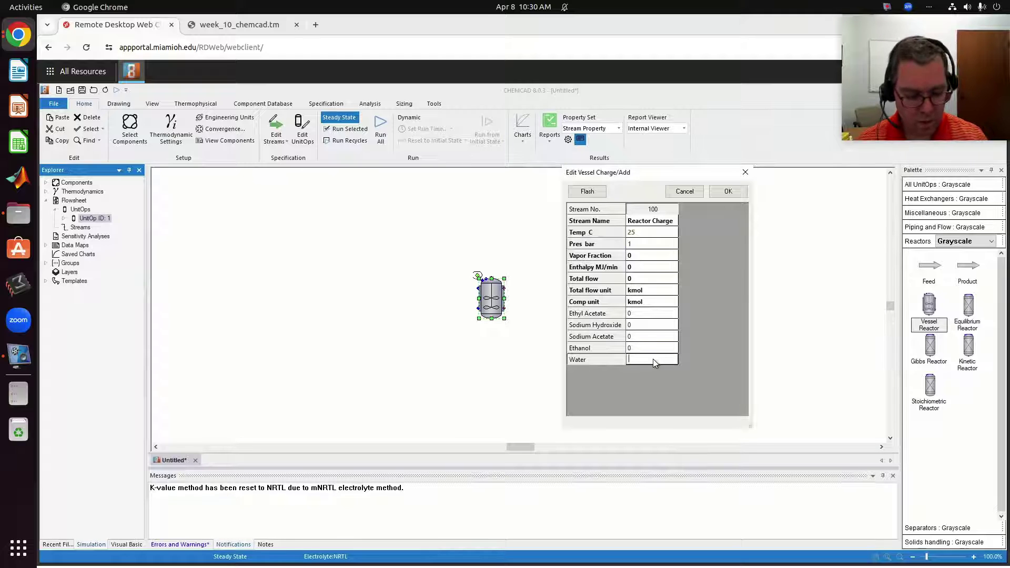
type("96")
left_click(266, 27)
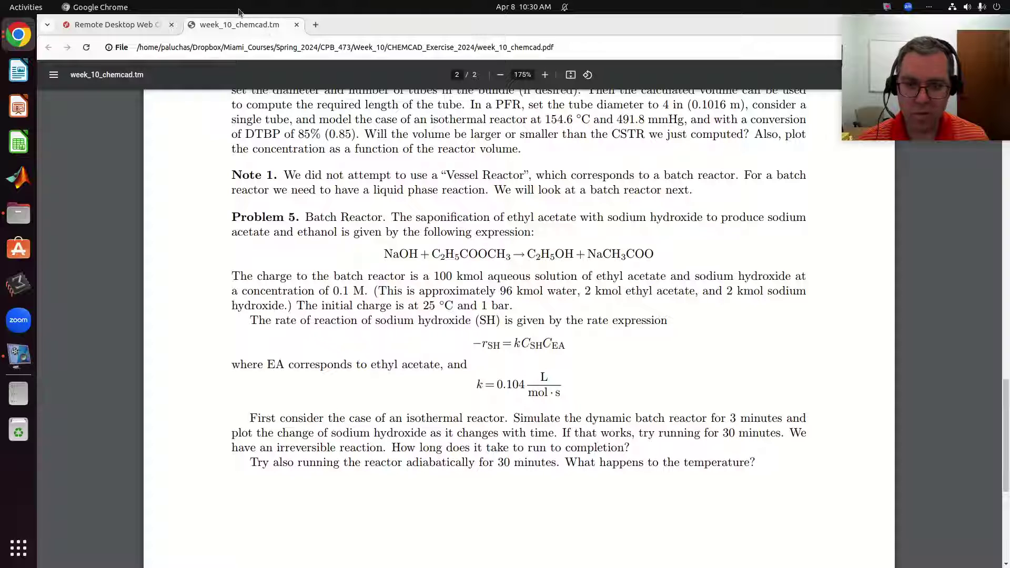
left_click(116, 23)
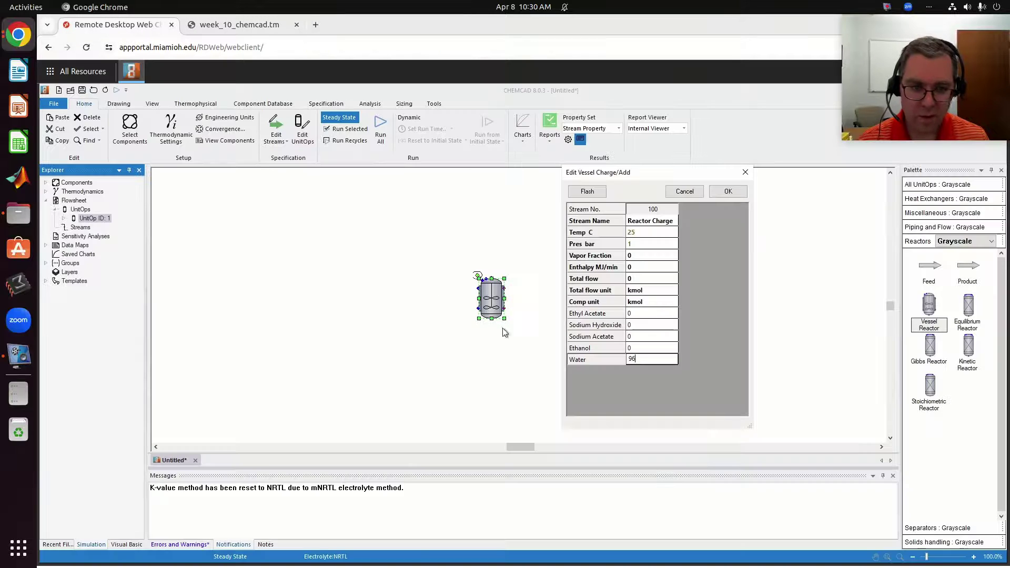
left_click(642, 314)
key("BackSpace")
type("2")
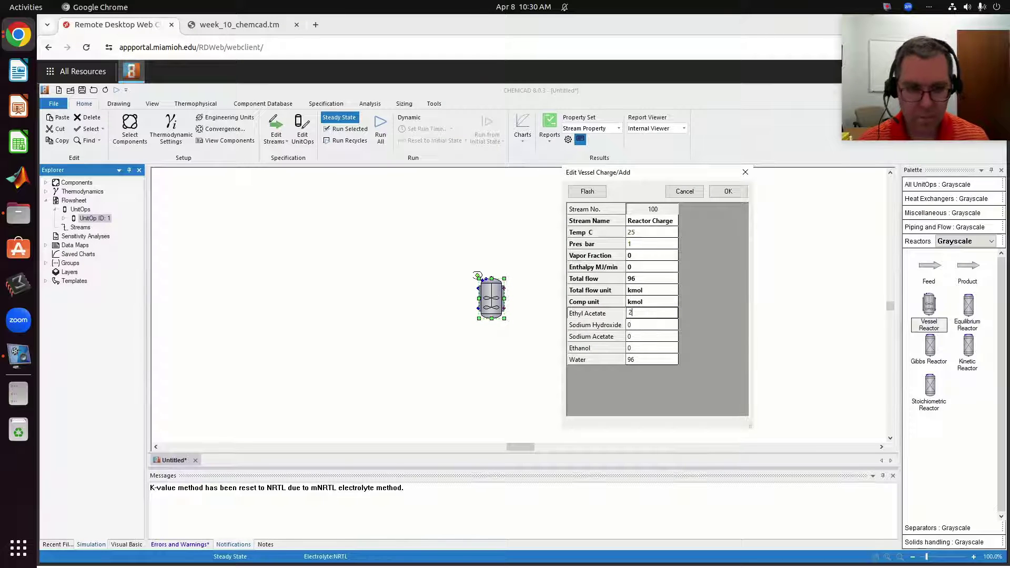
left_click(266, 28)
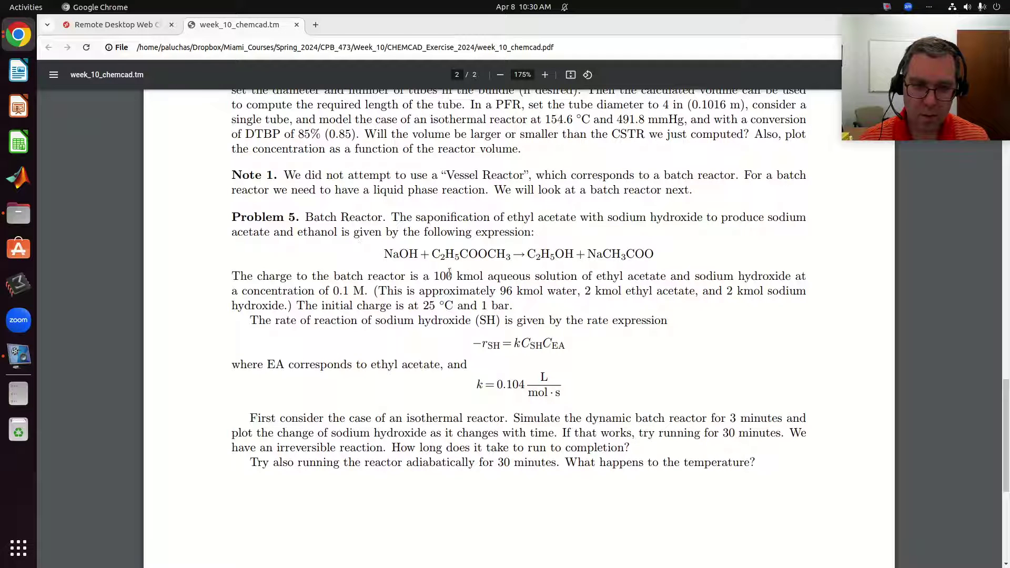
left_click(125, 25)
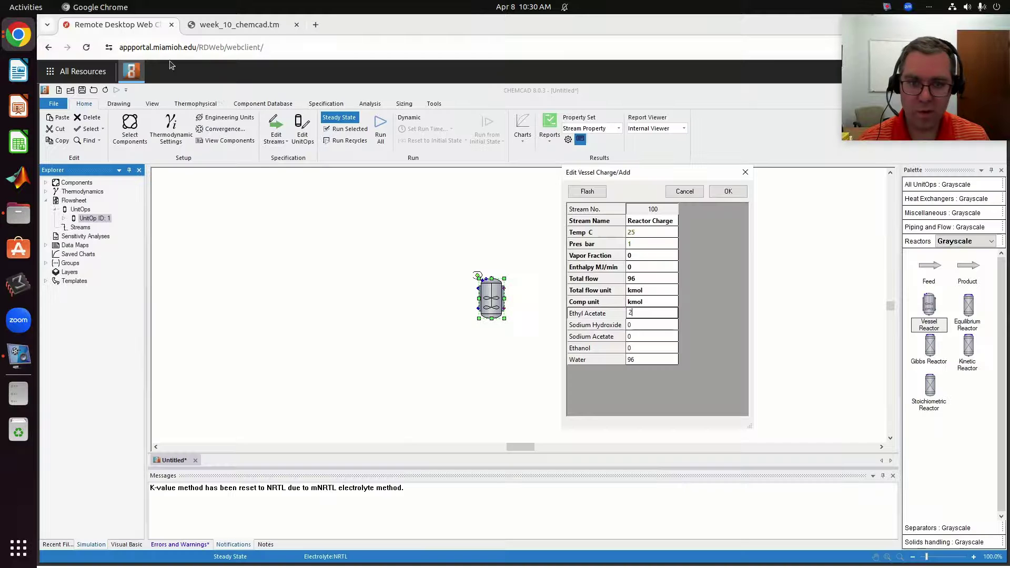
left_click(642, 326)
key("BackSpace")
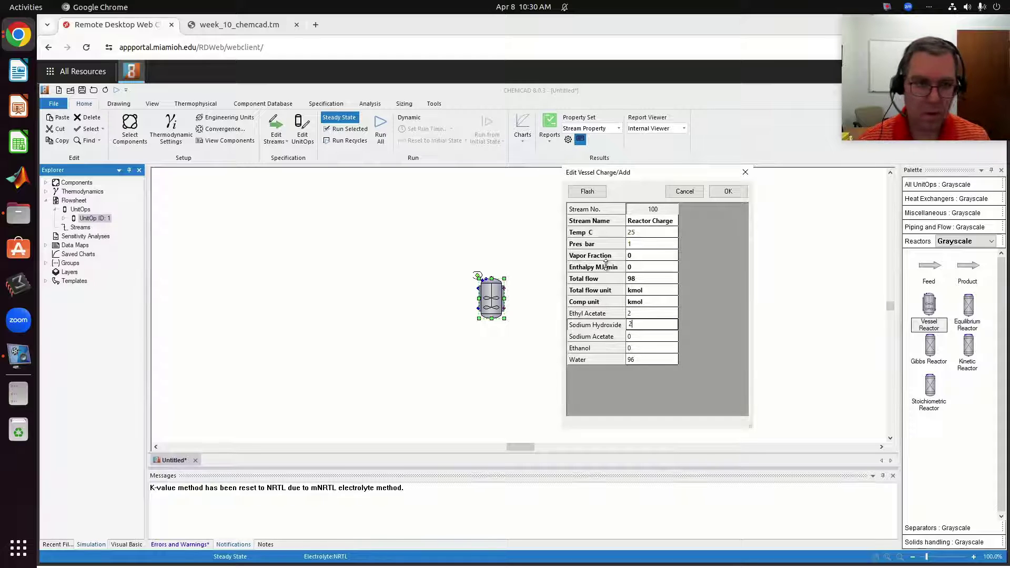
Flash the reactor charge at the entered conditions and accept it.
left_click(584, 192)
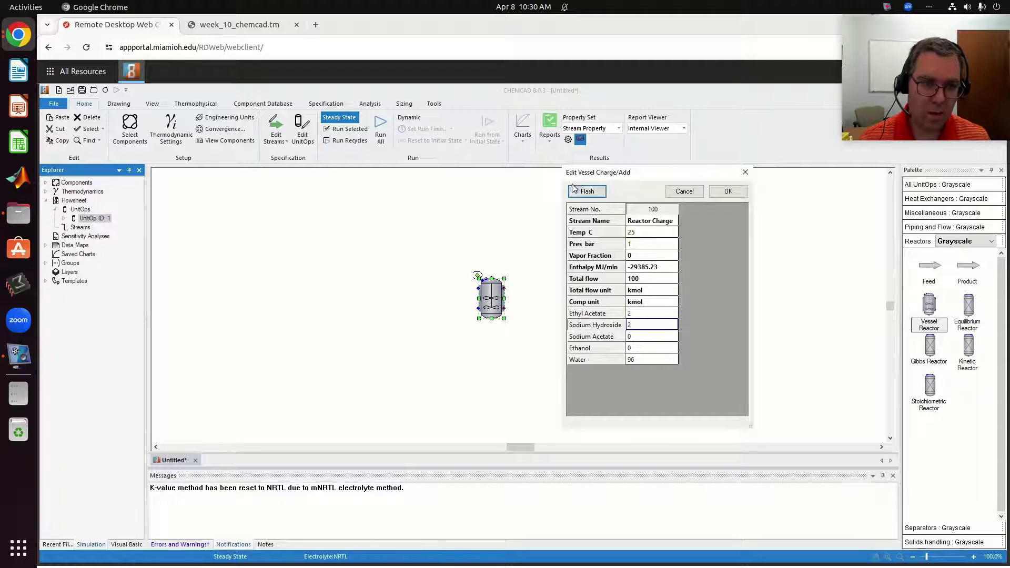
left_click(720, 194)
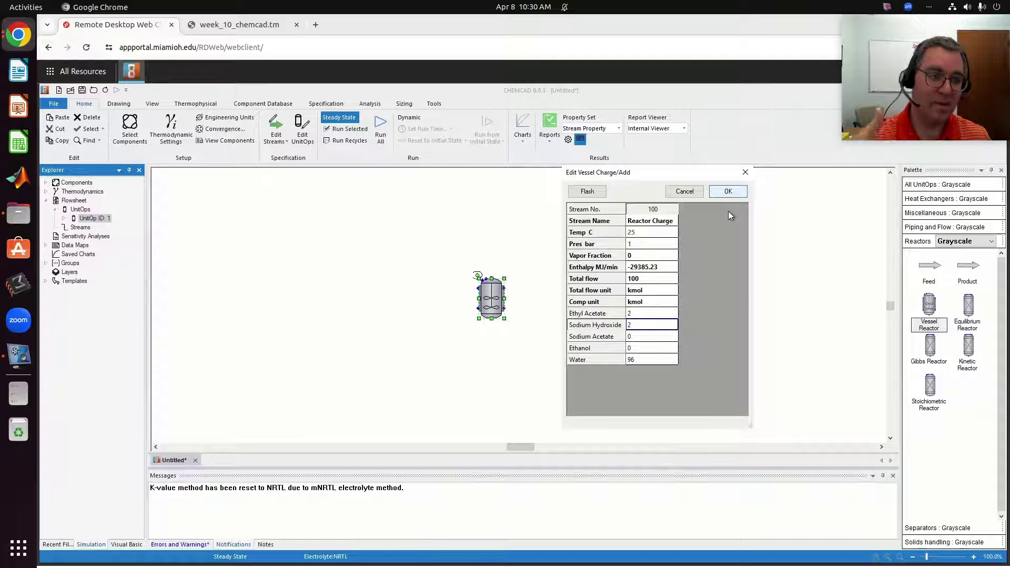
left_click(730, 193)
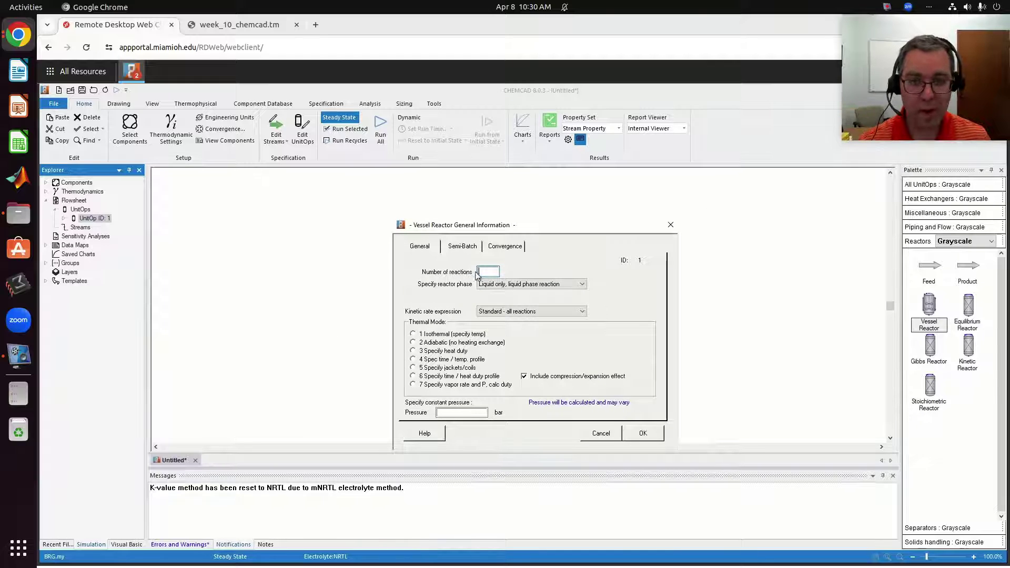
Set the vessel reactor's number of reactions to 1 and keep the phase as liquid only, liquid phase reaction.
left_click(476, 288)
type("1")
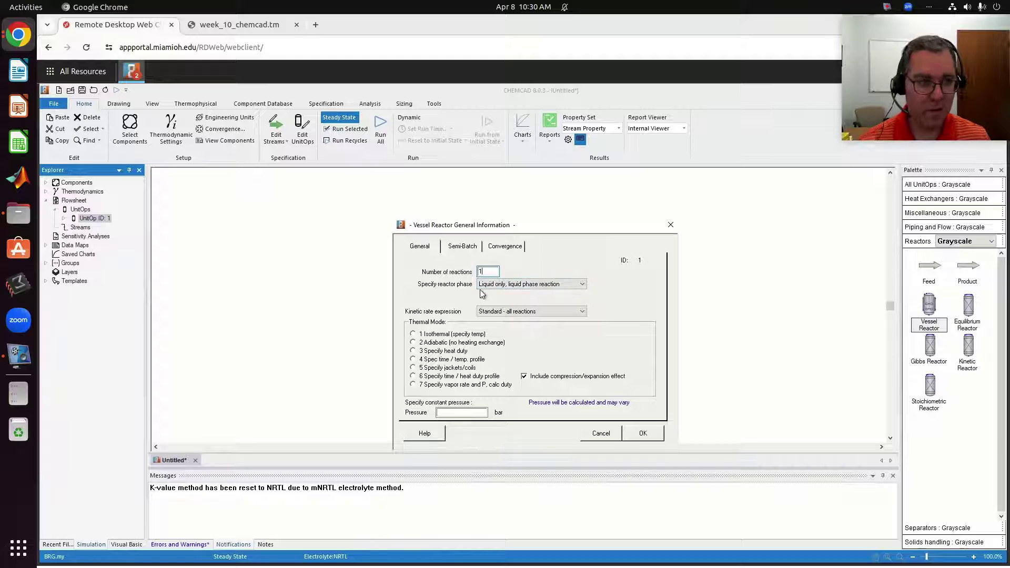
left_click(520, 284)
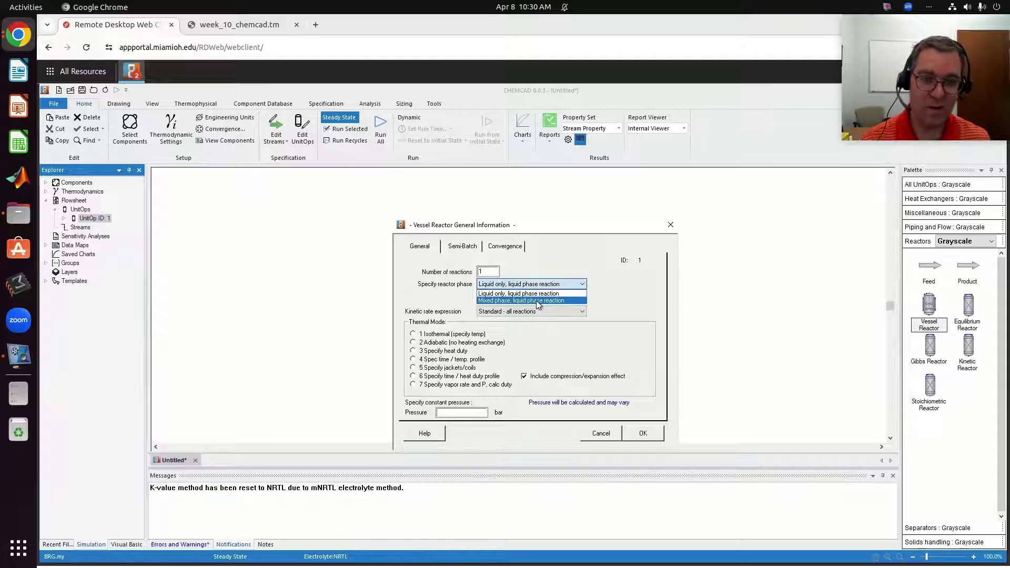
left_click(533, 292)
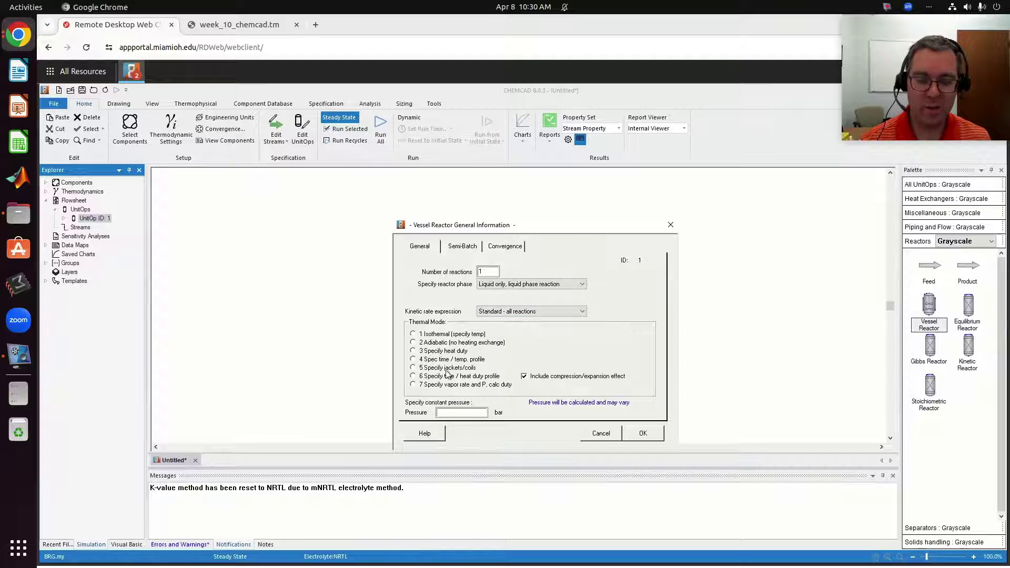
Check the required thermal case in the exercise PDF and make the vessel reactor isothermal at 25 °C.
left_click(254, 25)
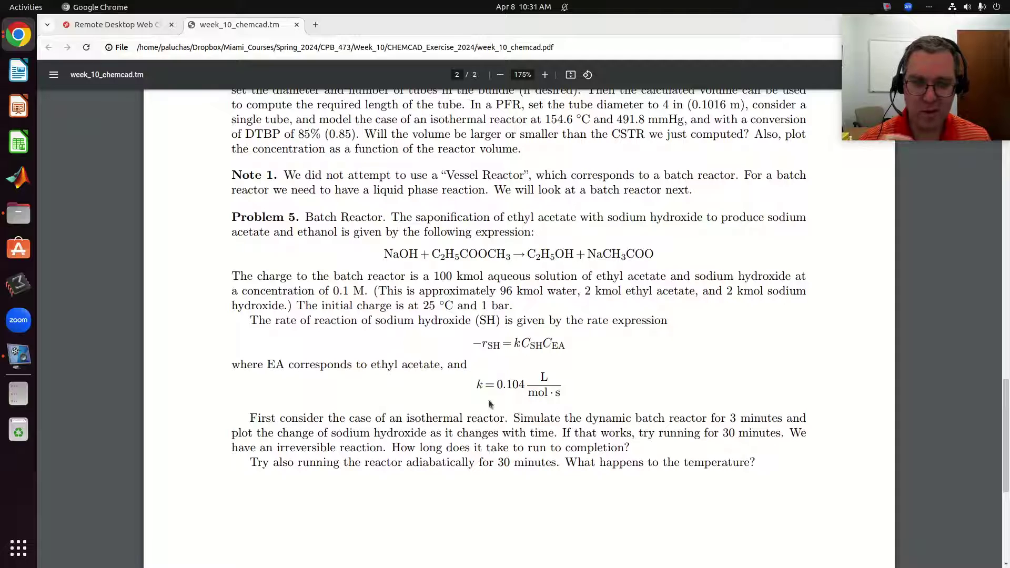
scroll(475, 429, "down", 2)
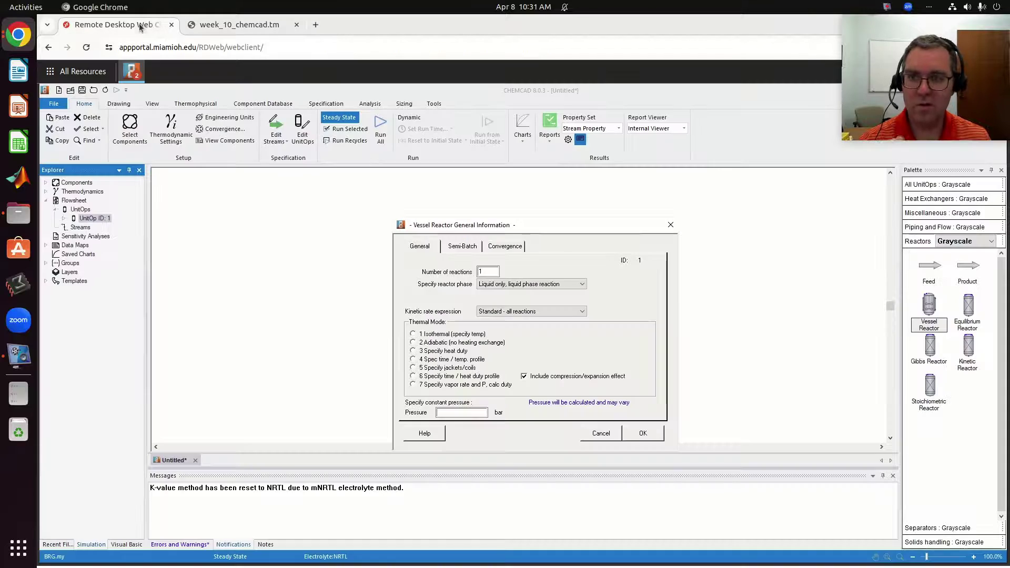
left_click(145, 25)
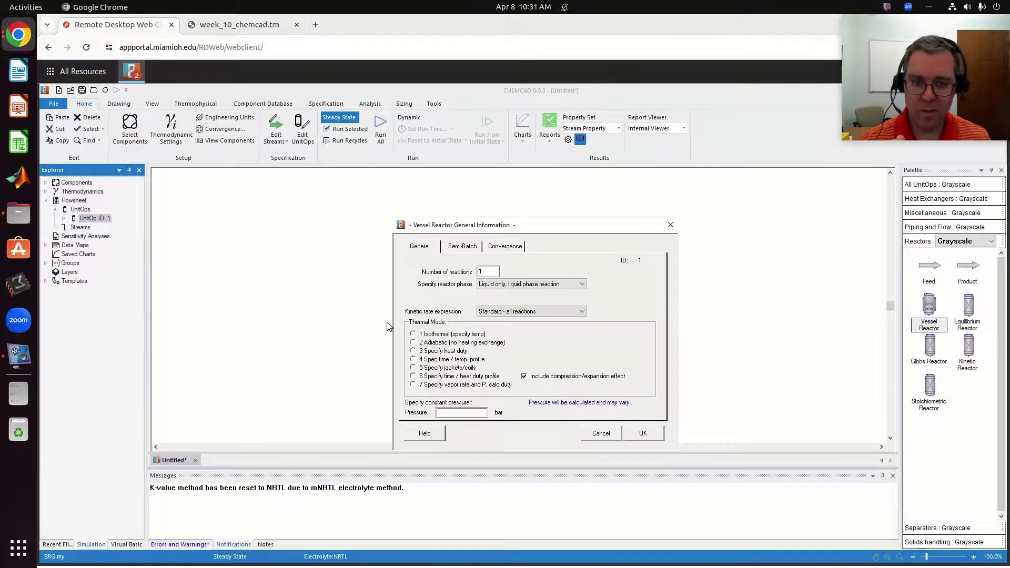
left_click(413, 335)
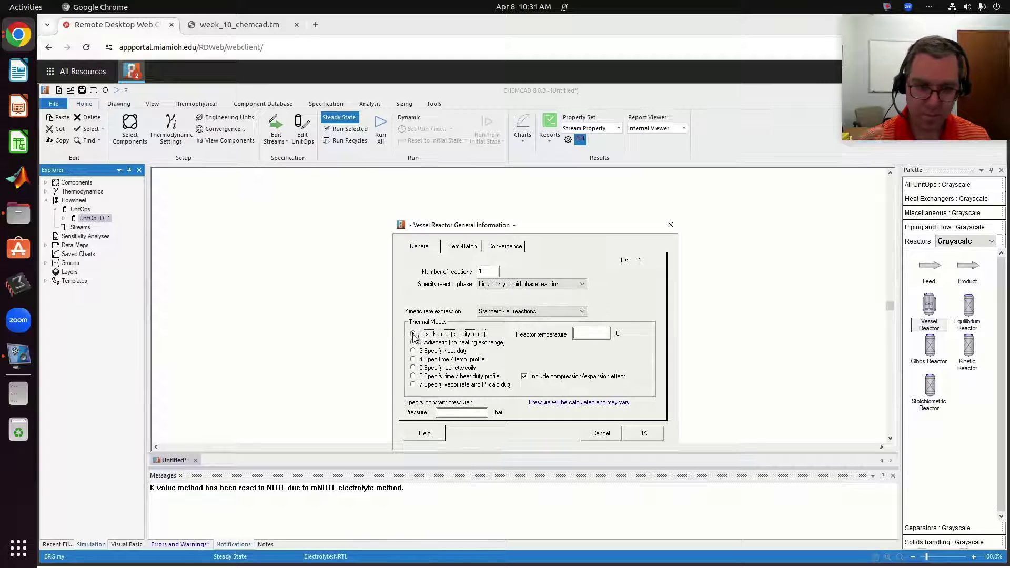
left_click(604, 336)
type("25")
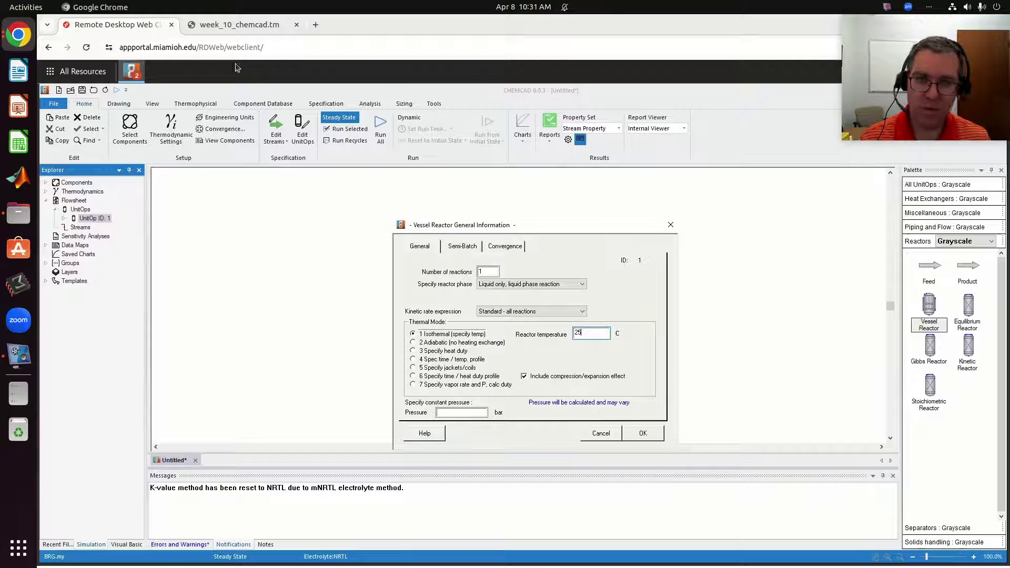
Recheck the problem statement, review the reactor's semi-batch and convergence settings, and accept the vessel reactor specification.
left_click(232, 26)
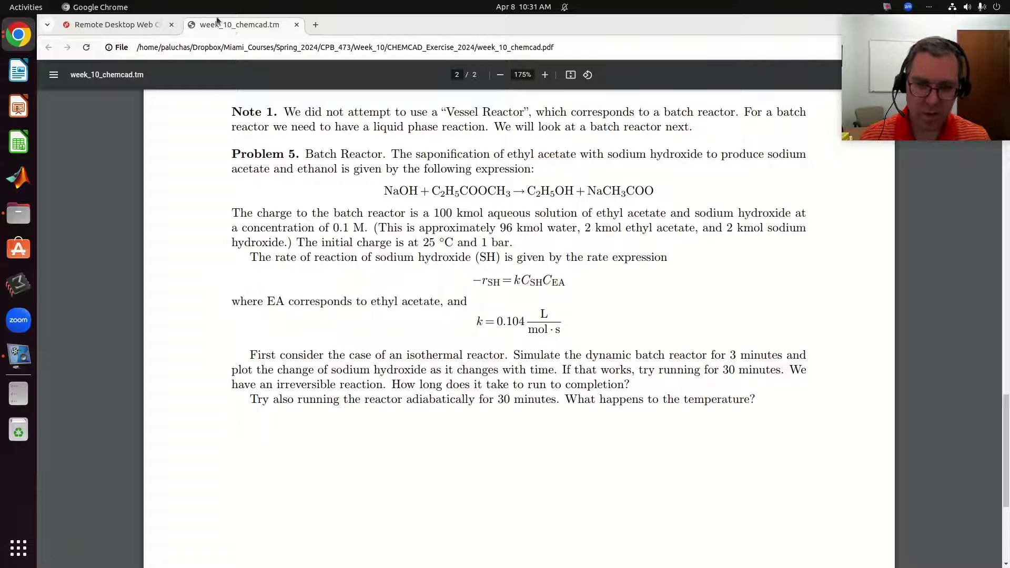
left_click(151, 31)
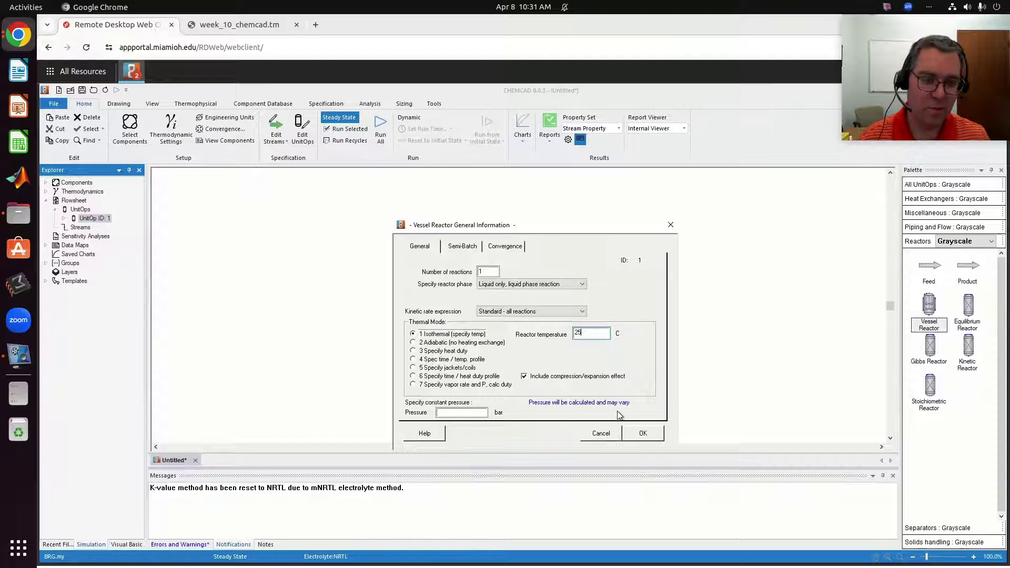
left_click(645, 434)
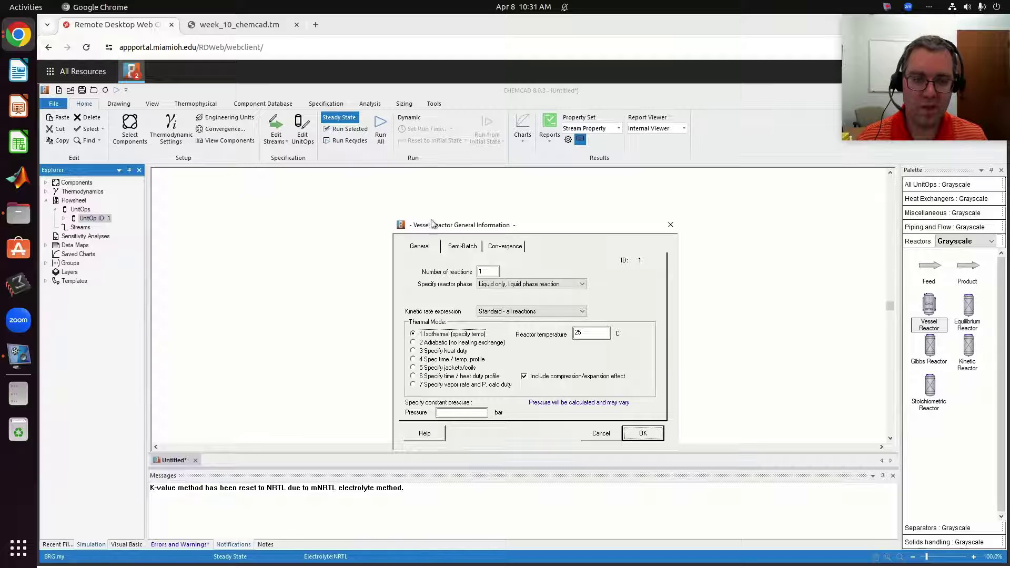
left_click(463, 246)
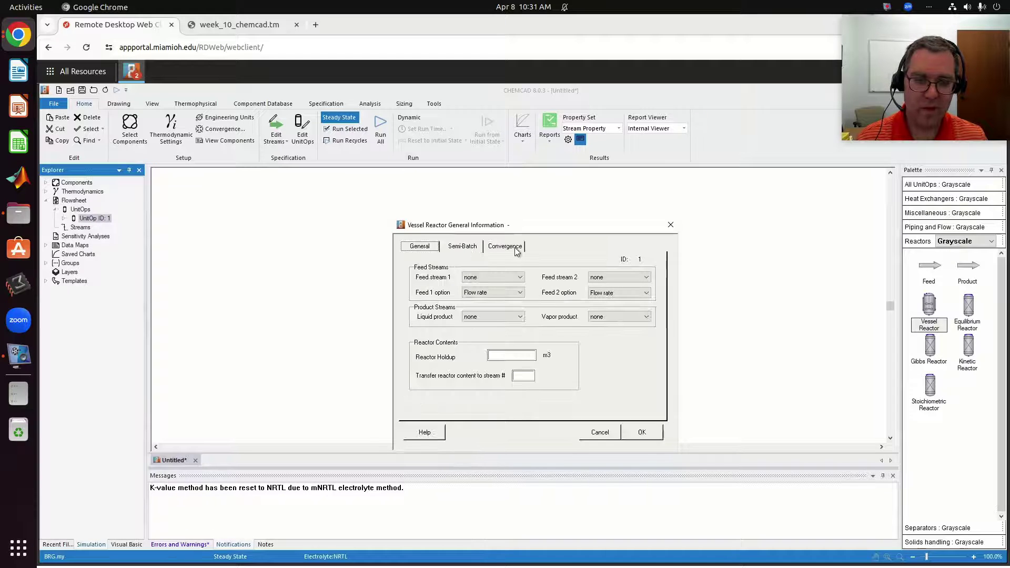
left_click(462, 247)
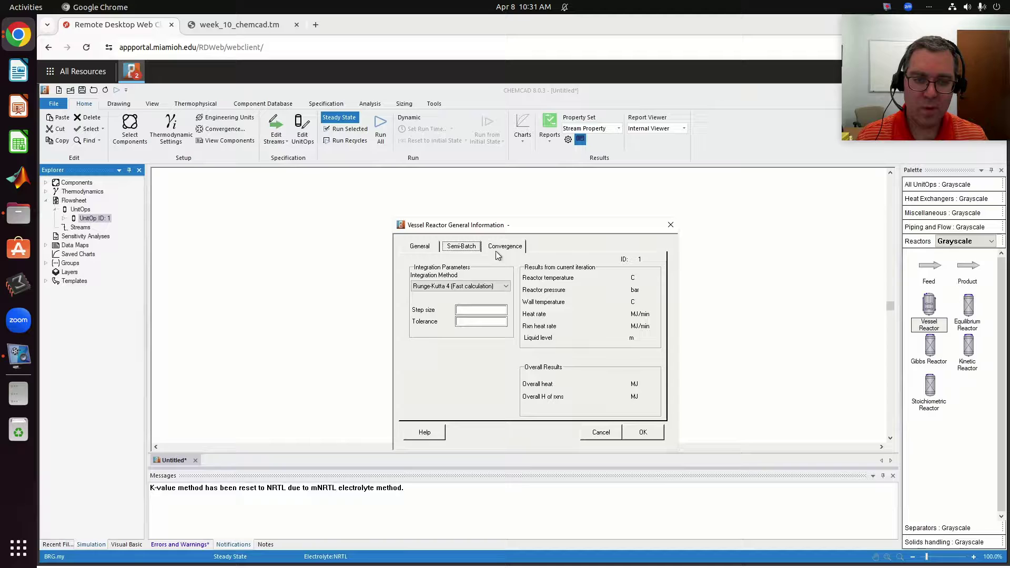
left_click(421, 250)
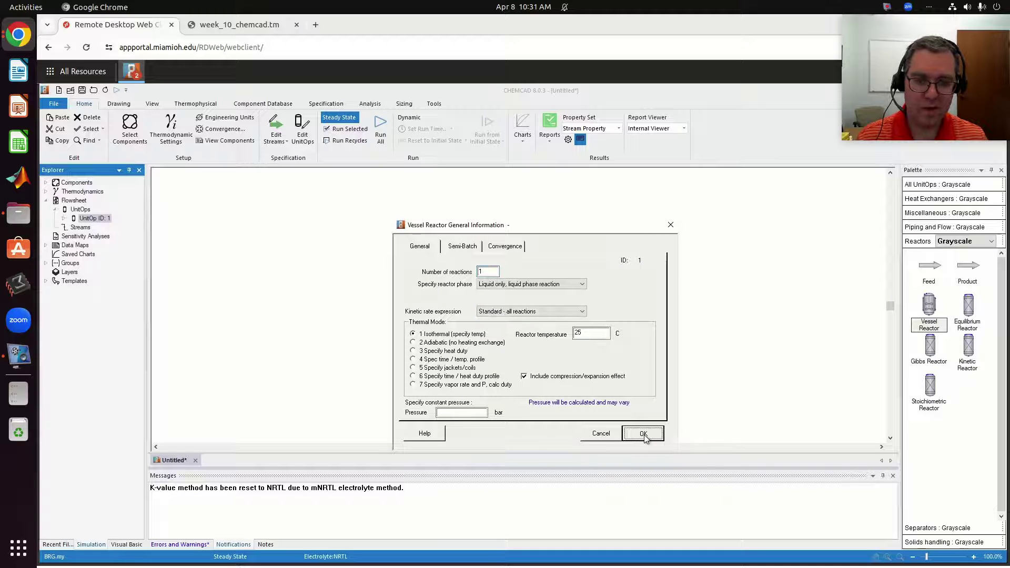
left_click(643, 434)
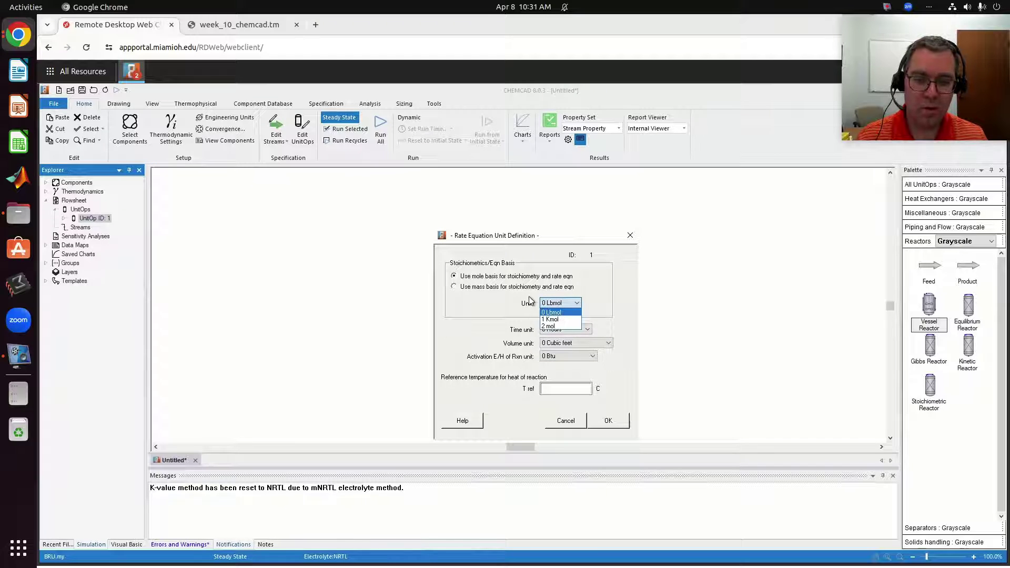
Set the rate equation's mole units to mol and check the rate constant's units in the exercise PDF.
left_click(557, 327)
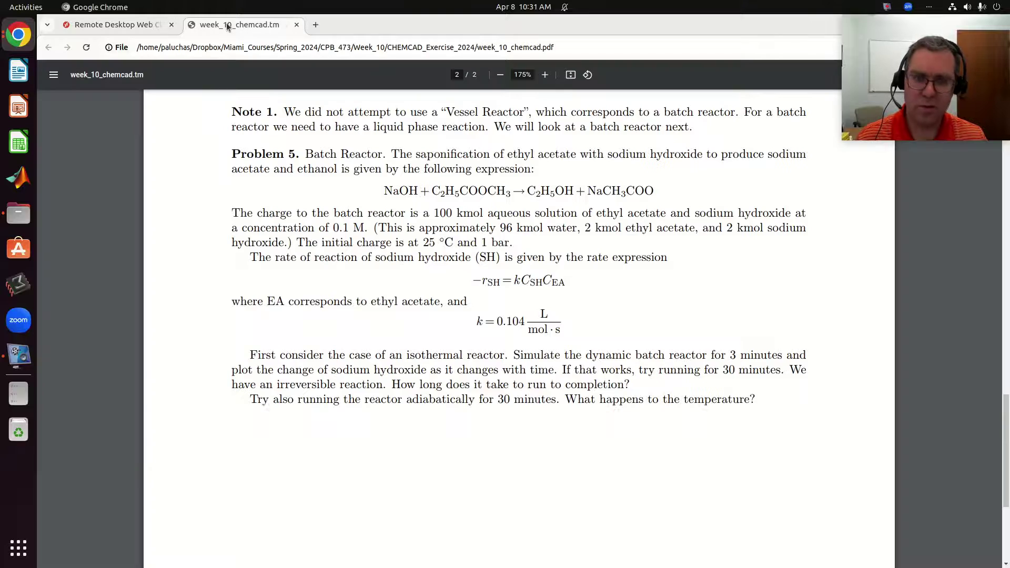
left_click(232, 25)
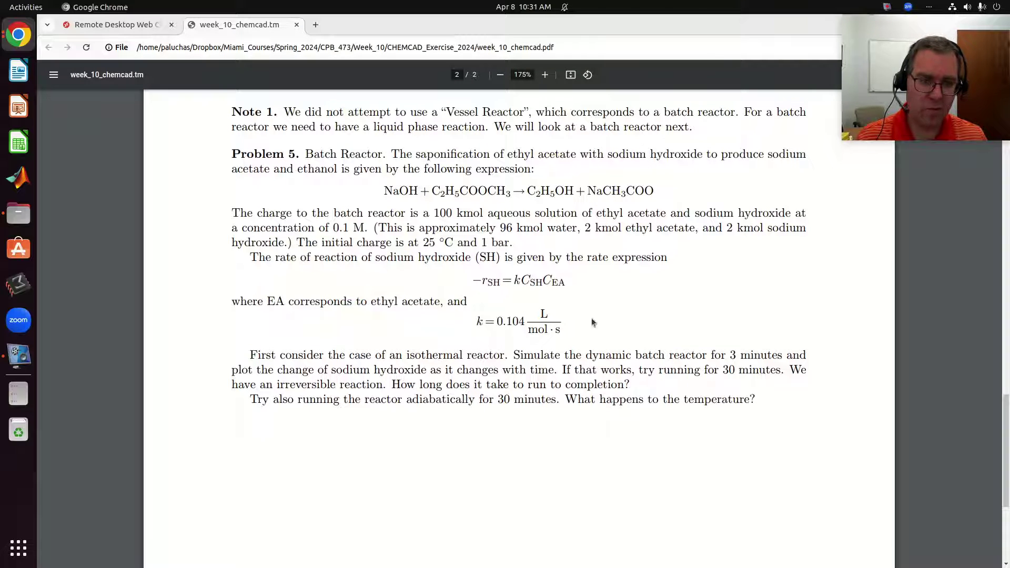
key("ctrl+Page_Up")
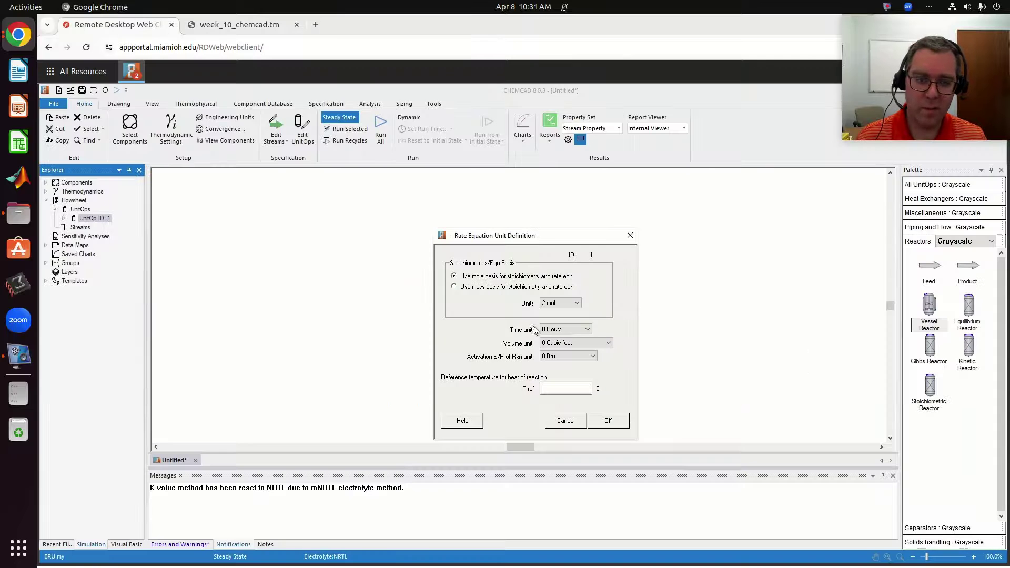
left_click(565, 329)
left_click(253, 26)
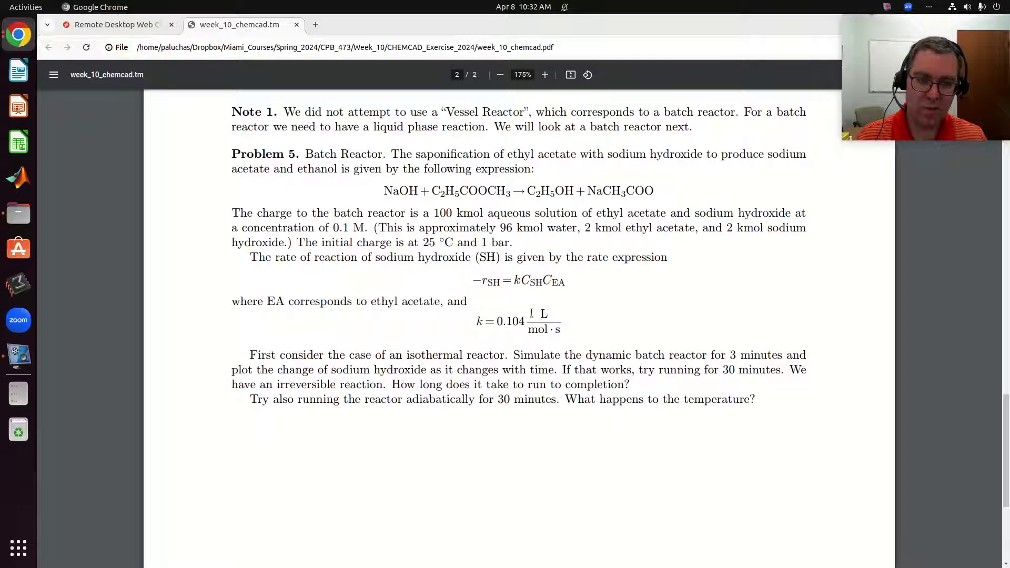
left_click(151, 23)
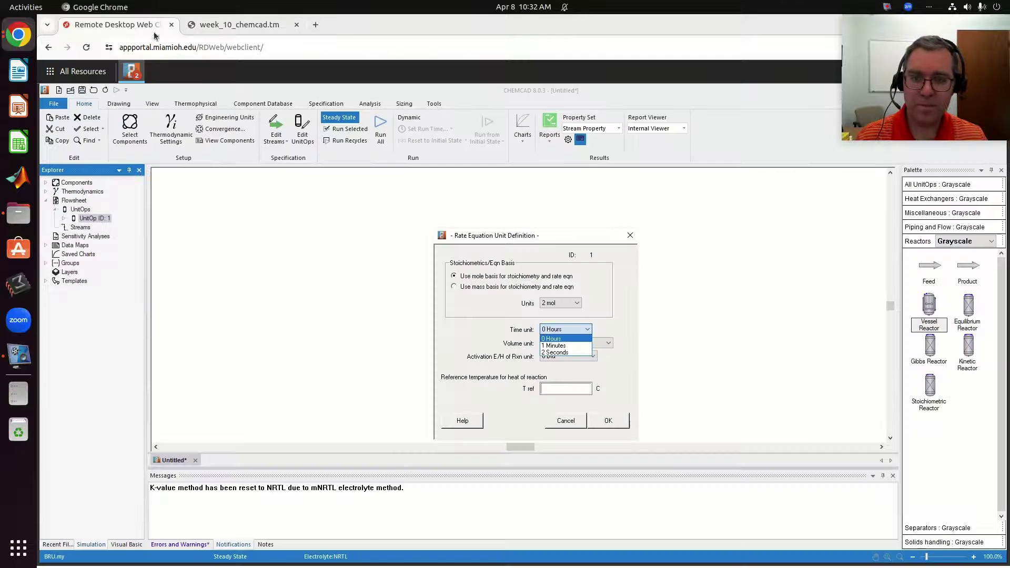
left_click(555, 346)
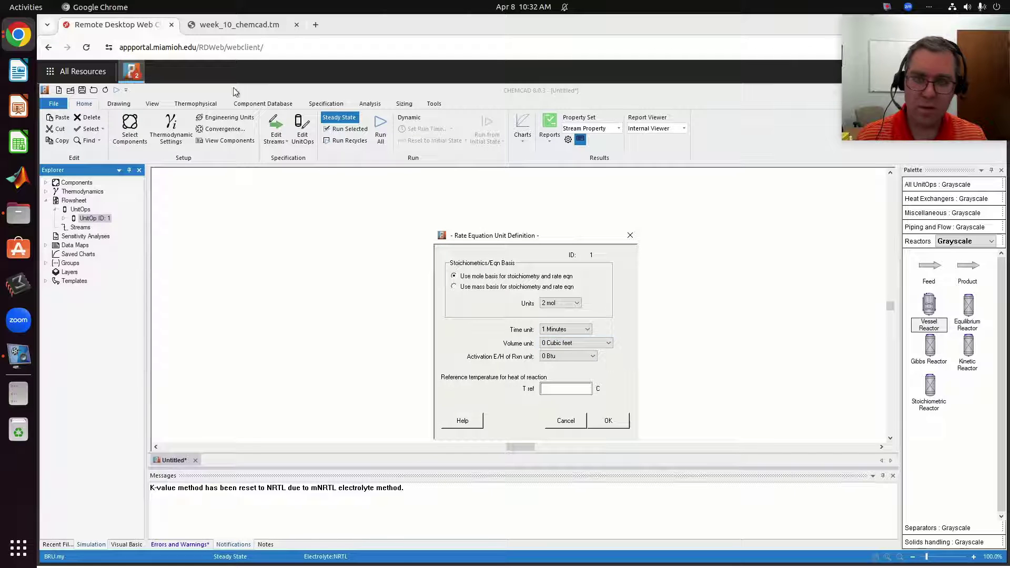
Set the rate equation units to seconds for time, liters for volume, and k Joules for activation energy and heat of reaction.
left_click(226, 24)
left_click(103, 26)
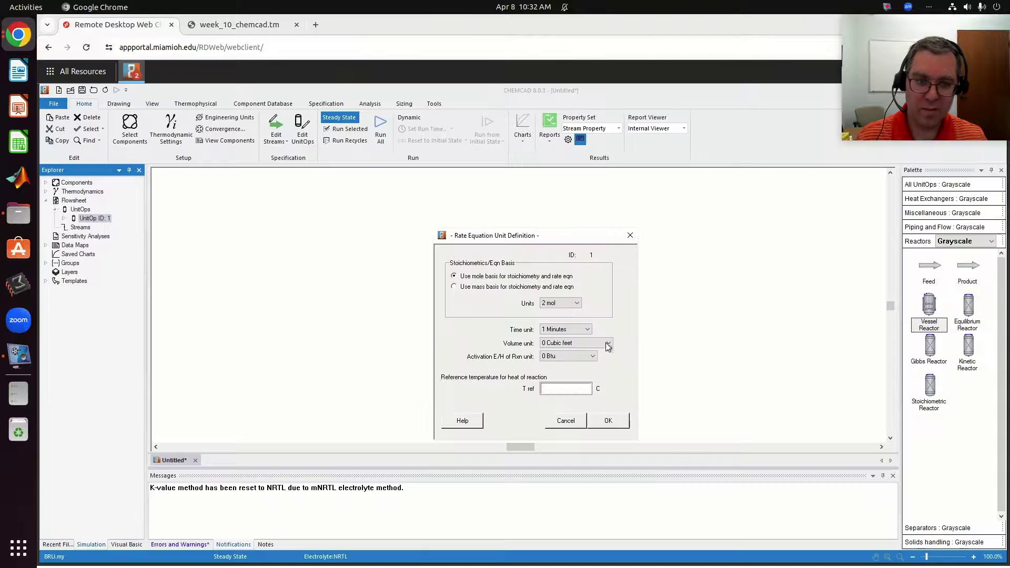
left_click(568, 330)
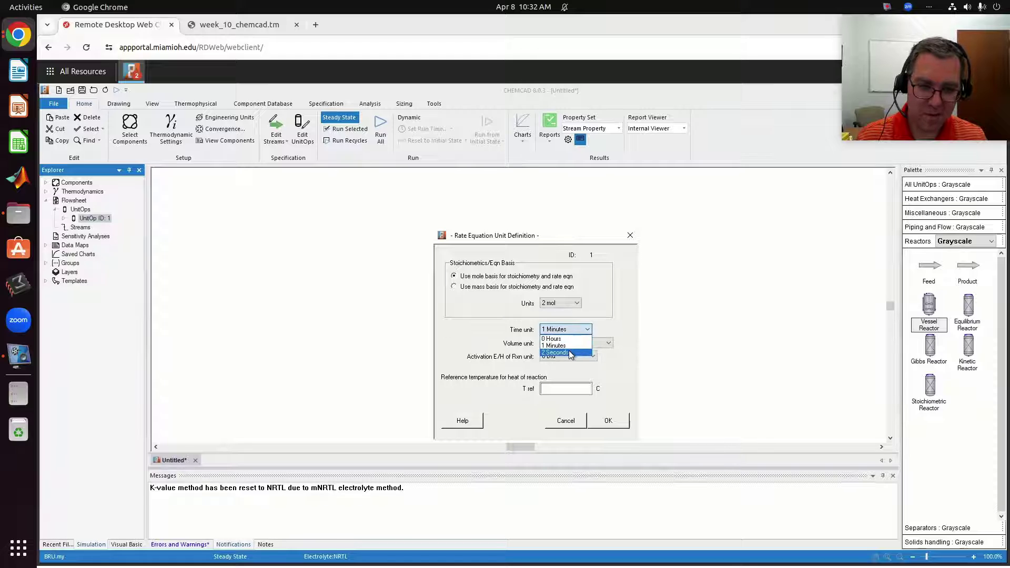
left_click(570, 352)
left_click(550, 344)
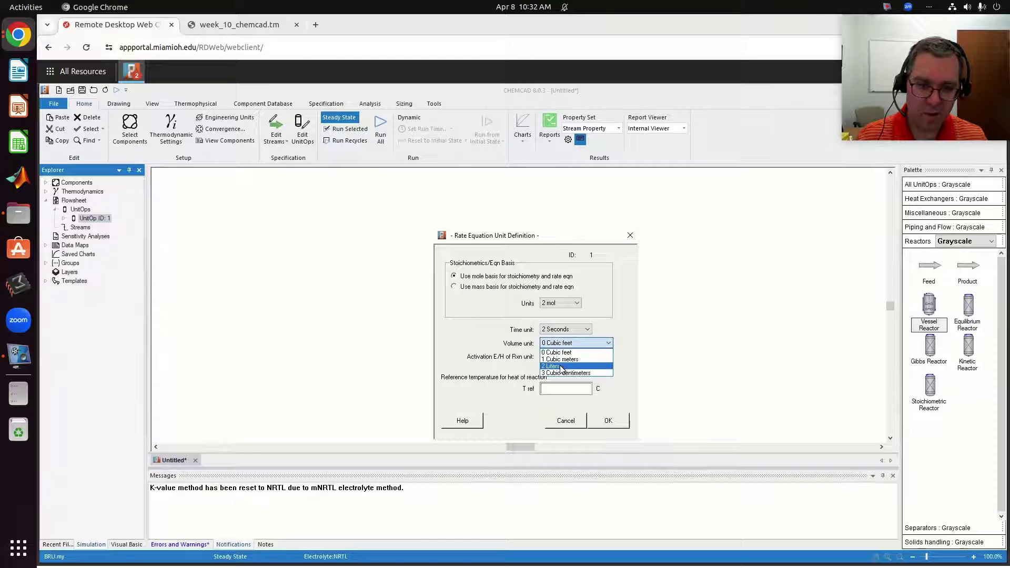
left_click(552, 366)
left_click(553, 359)
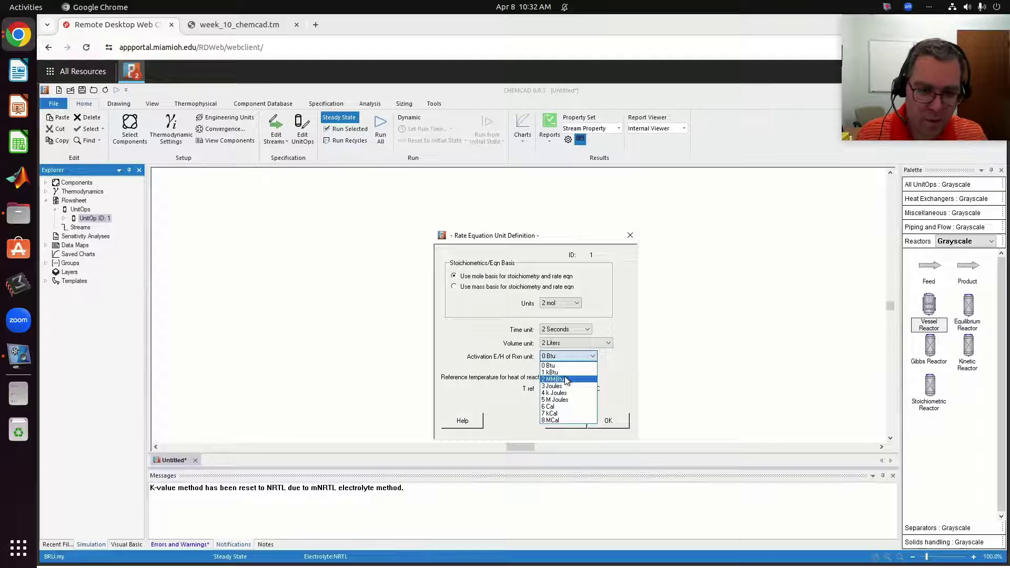
left_click(570, 393)
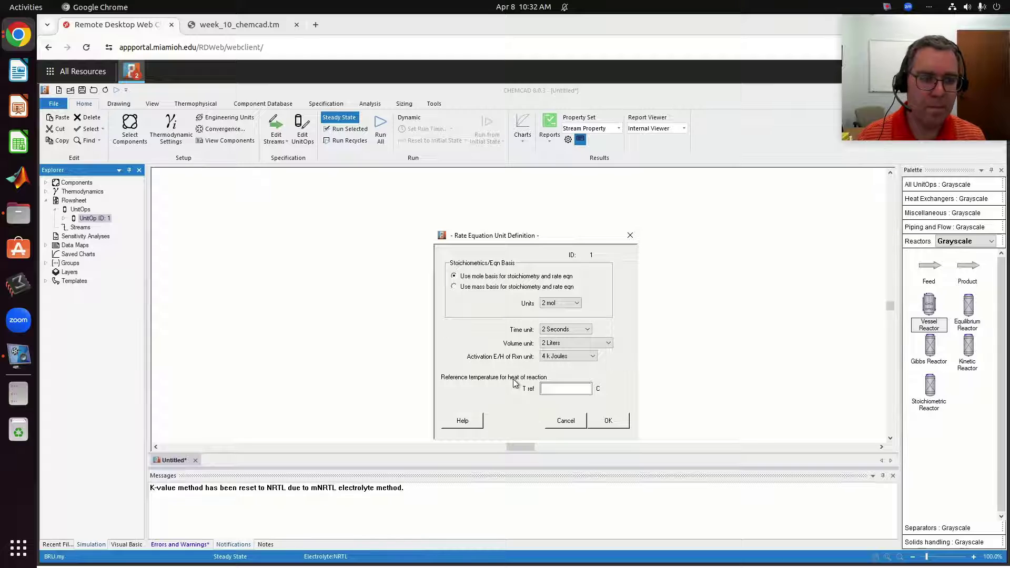
Set the reference temperature for heat of reaction to 25 °C and accept the rate equation units.
left_click(545, 389)
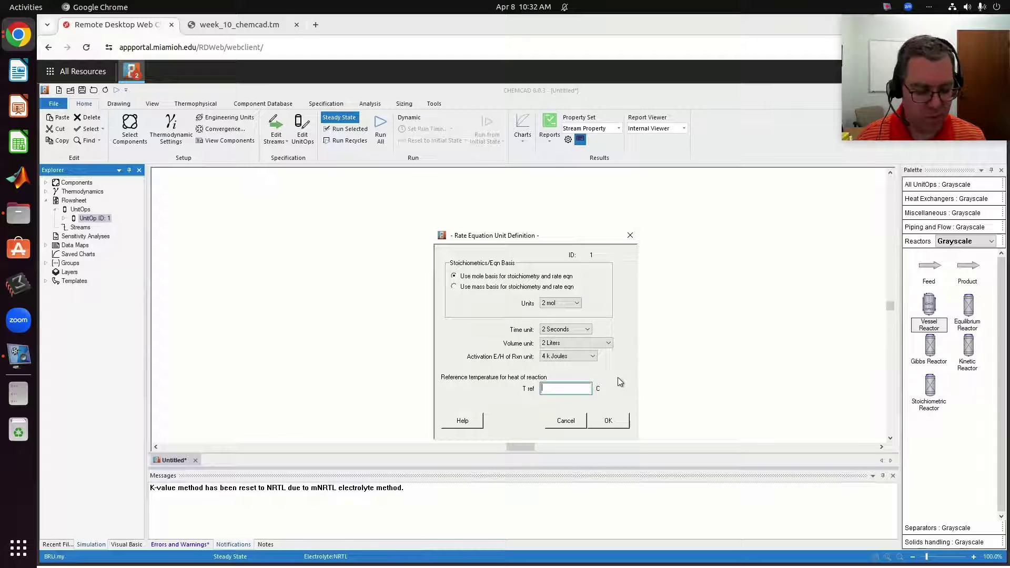
type("25")
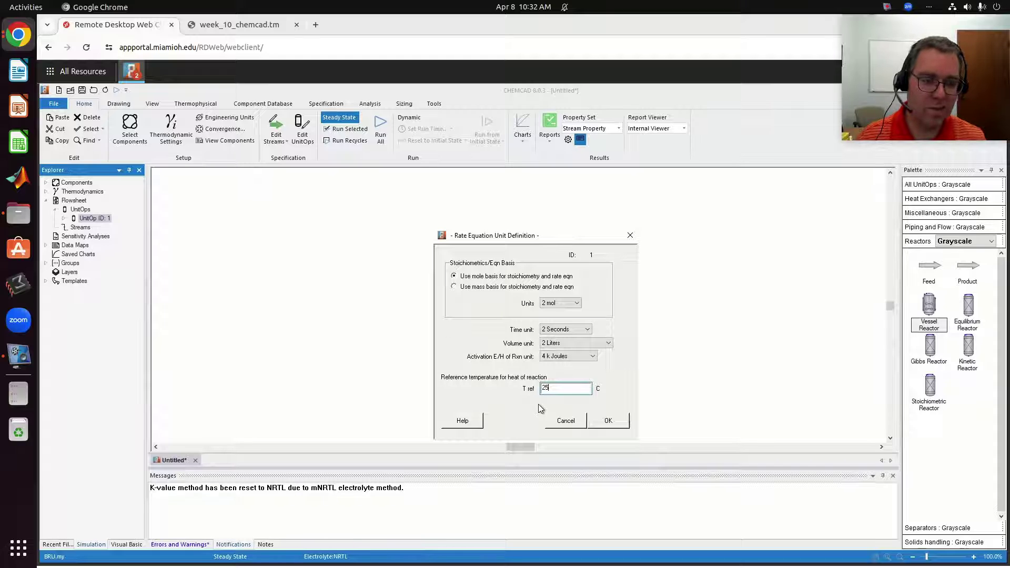
left_click(621, 426)
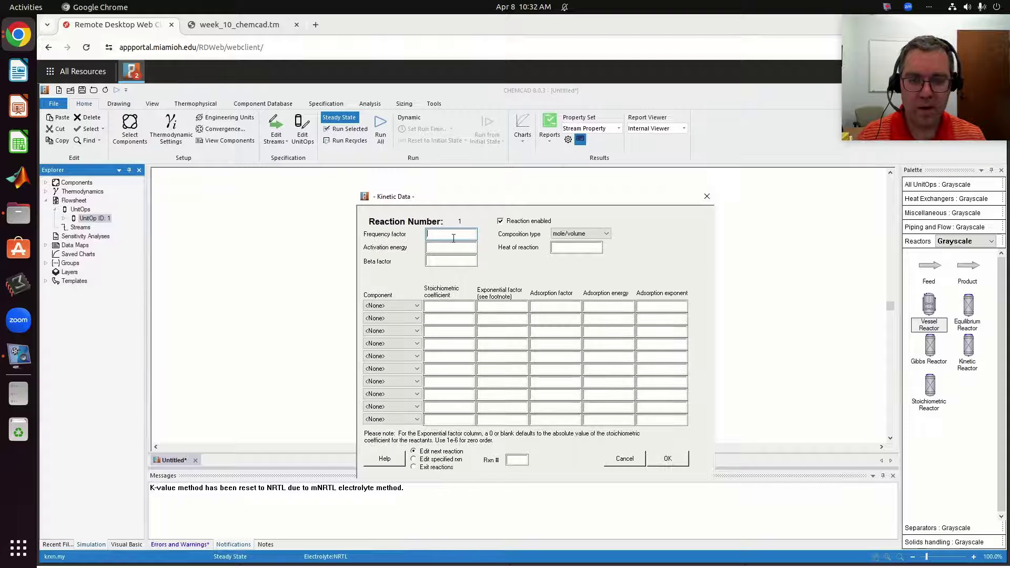
Look up the rate constant in the exercise PDF and set reaction 1's frequency factor to 0.104.
left_click(252, 27)
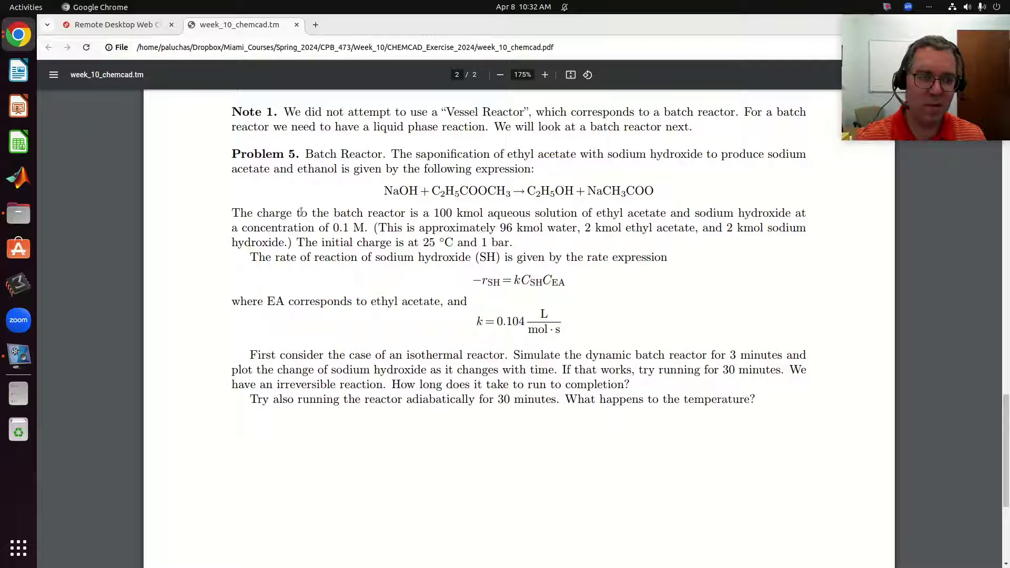
left_click(122, 26)
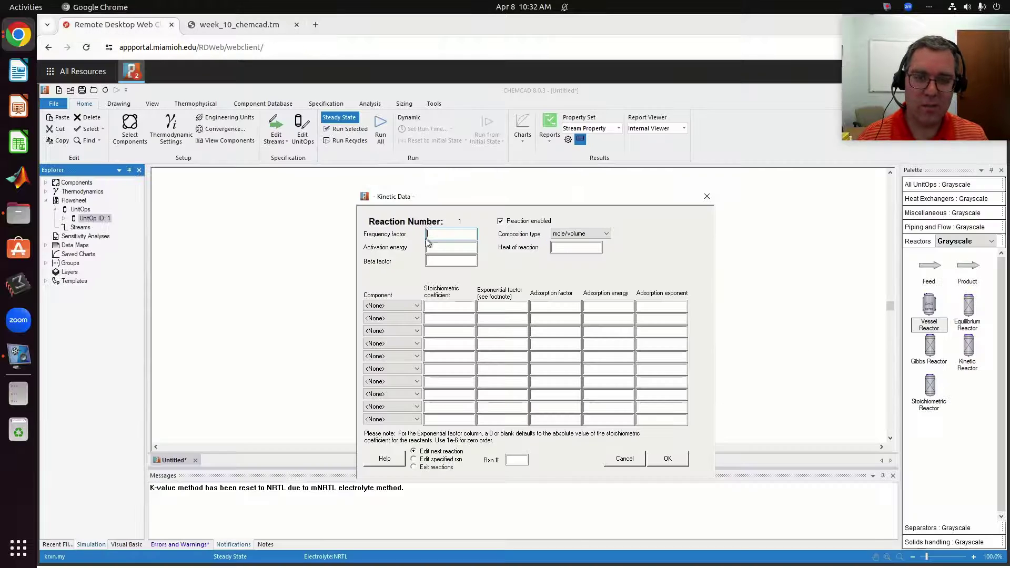
type("0.104")
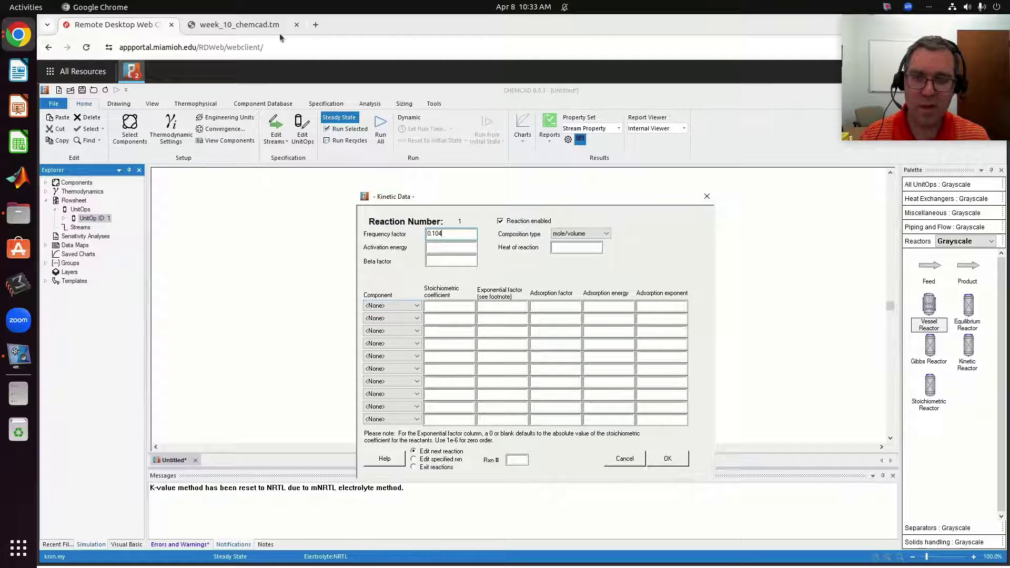
Check the reactants in the exercise PDF and add Sodium Hydroxide and Ethyl Acetate to reaction 1, each with stoichiometric coefficient -1.
left_click(222, 24)
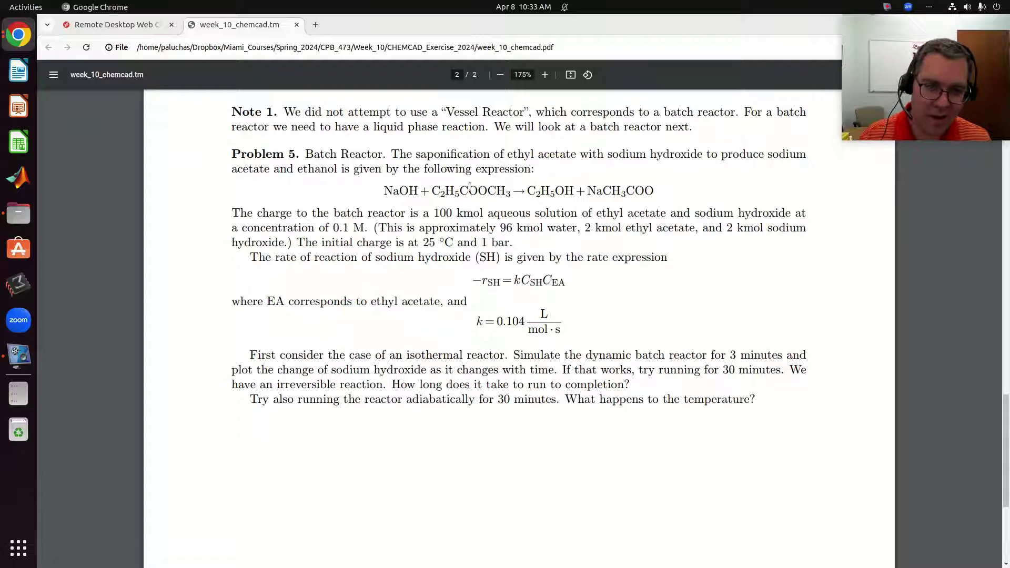
left_click(90, 26)
left_click(417, 305)
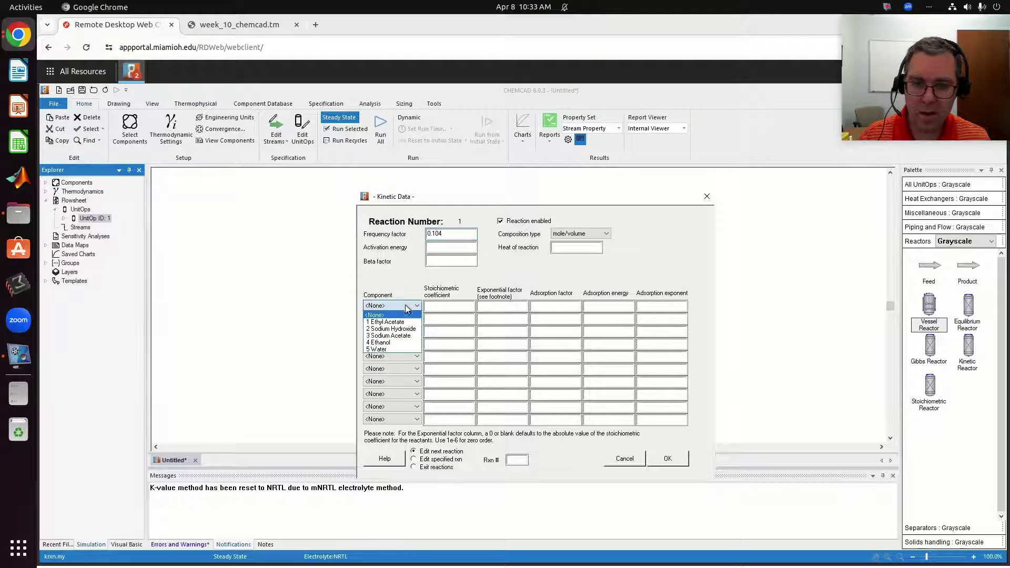
left_click(401, 330)
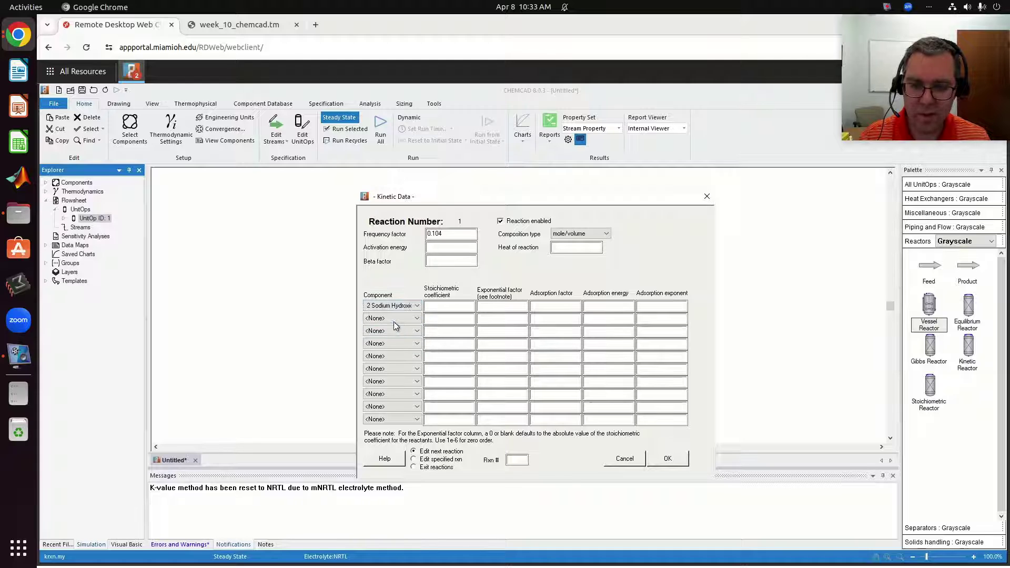
left_click(394, 319)
left_click(398, 337)
left_click(447, 305)
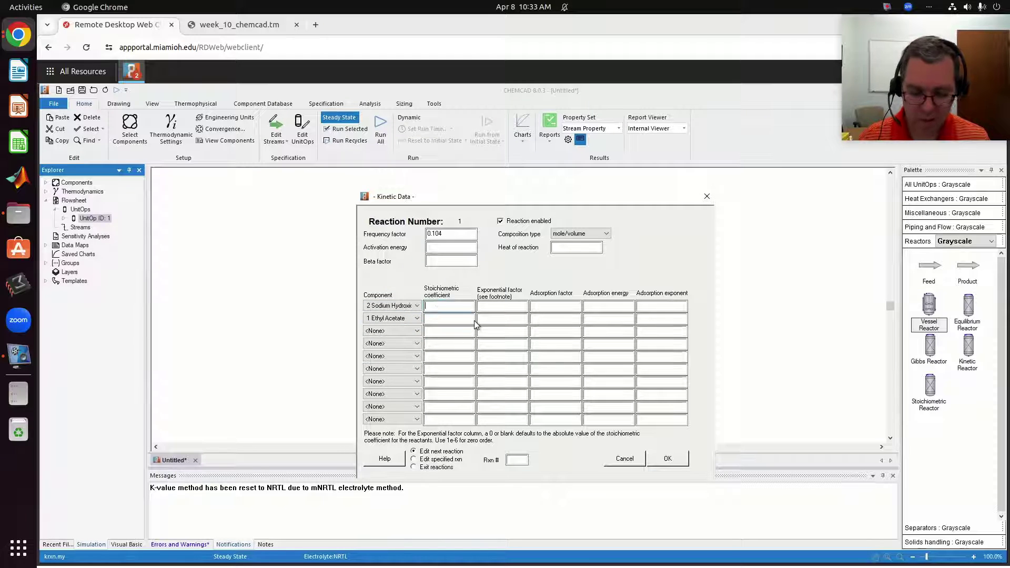
type("-1")
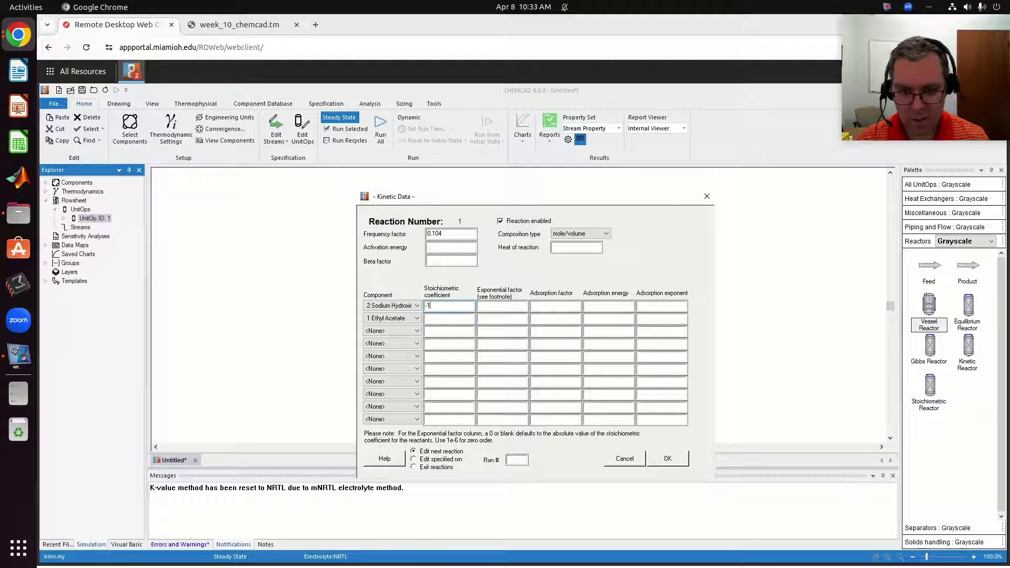
left_click(450, 318)
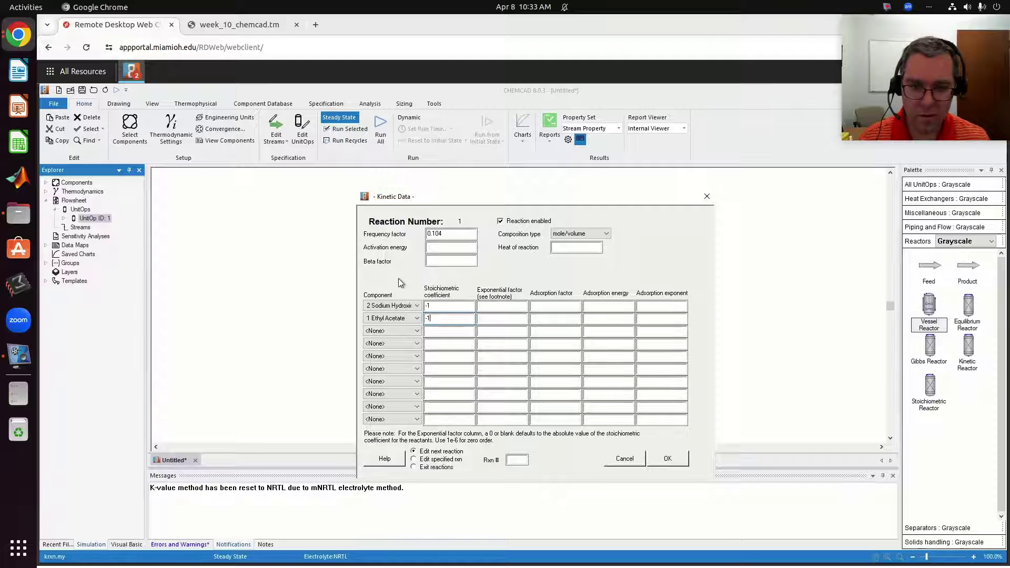
Check the reaction products in the exercise PDF and add Ethanol and Sodium Acetate as the third and fourth components of reaction 1.
left_click(264, 28)
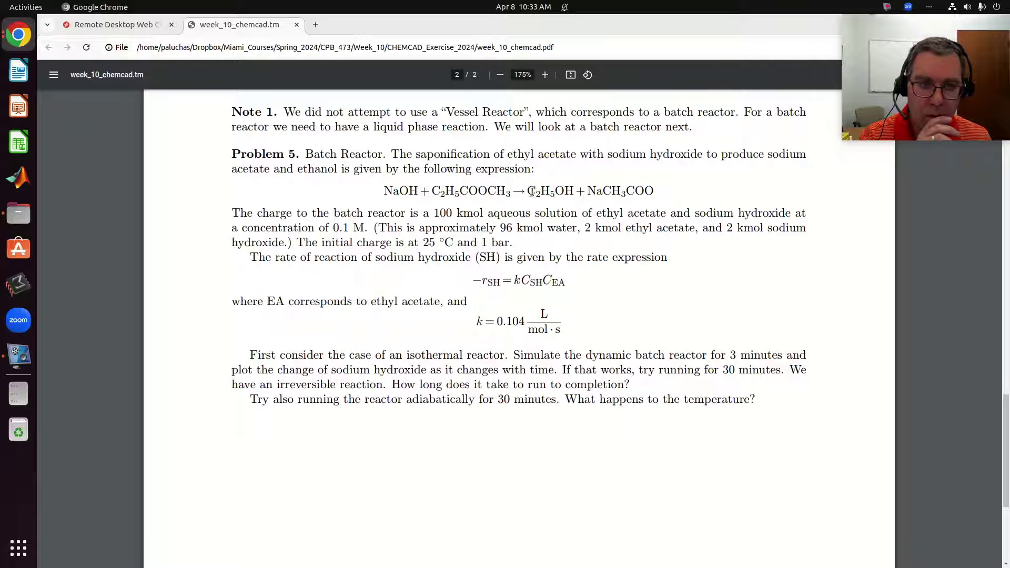
left_click_drag(532, 192, 566, 194)
left_click(591, 190)
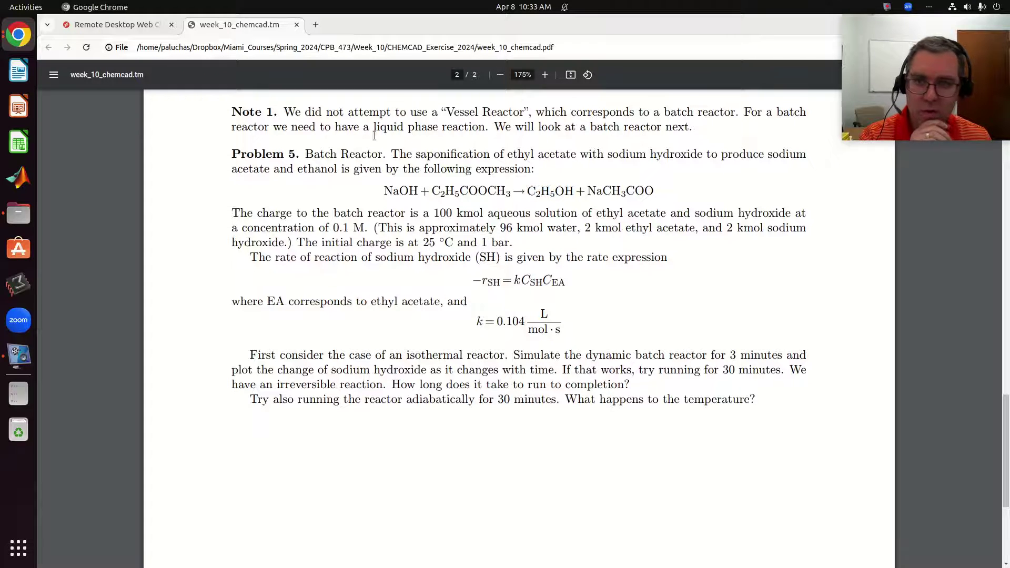
left_click(140, 27)
left_click(414, 332)
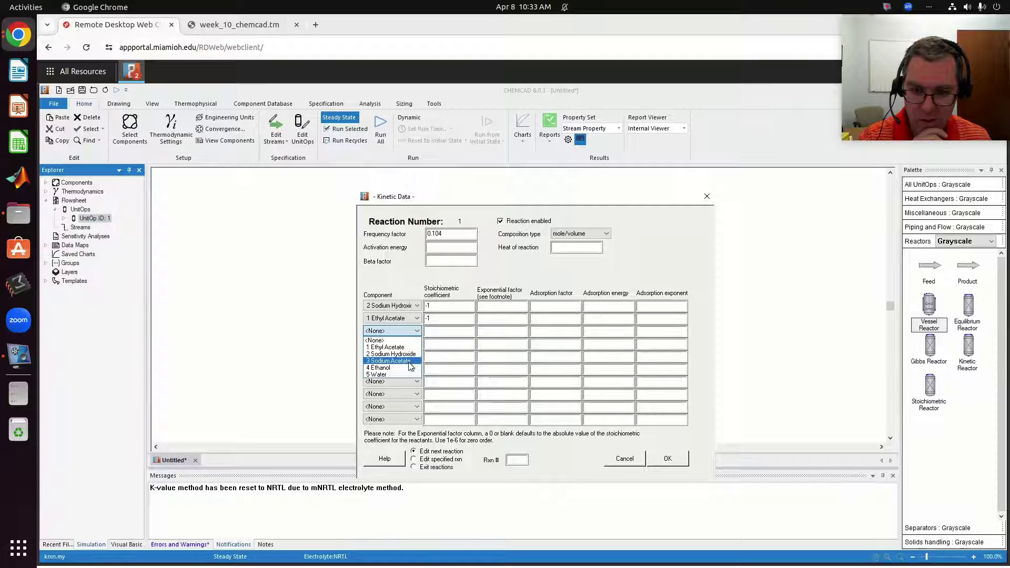
left_click(409, 364)
left_click(405, 330)
left_click(392, 368)
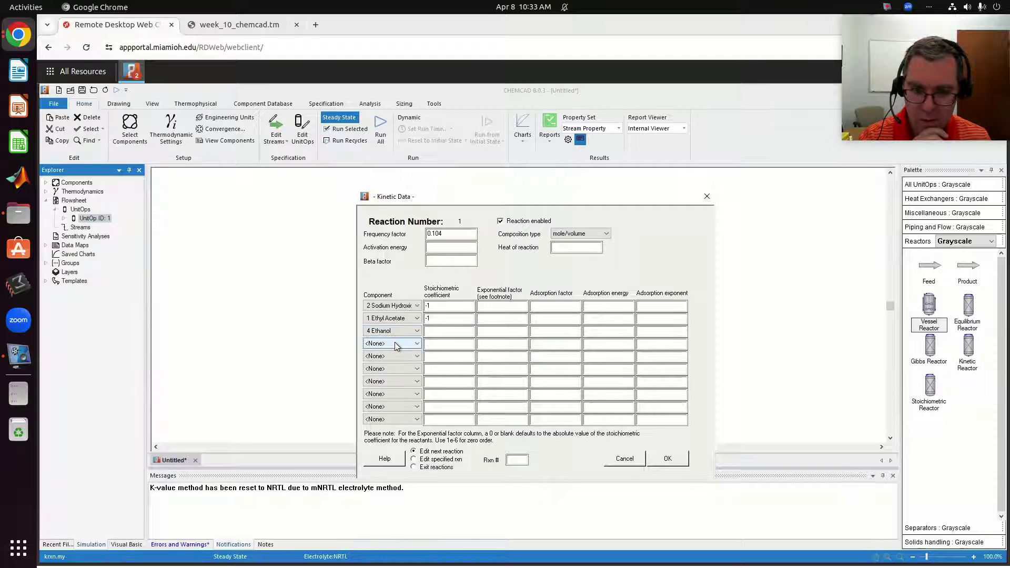
left_click(395, 345)
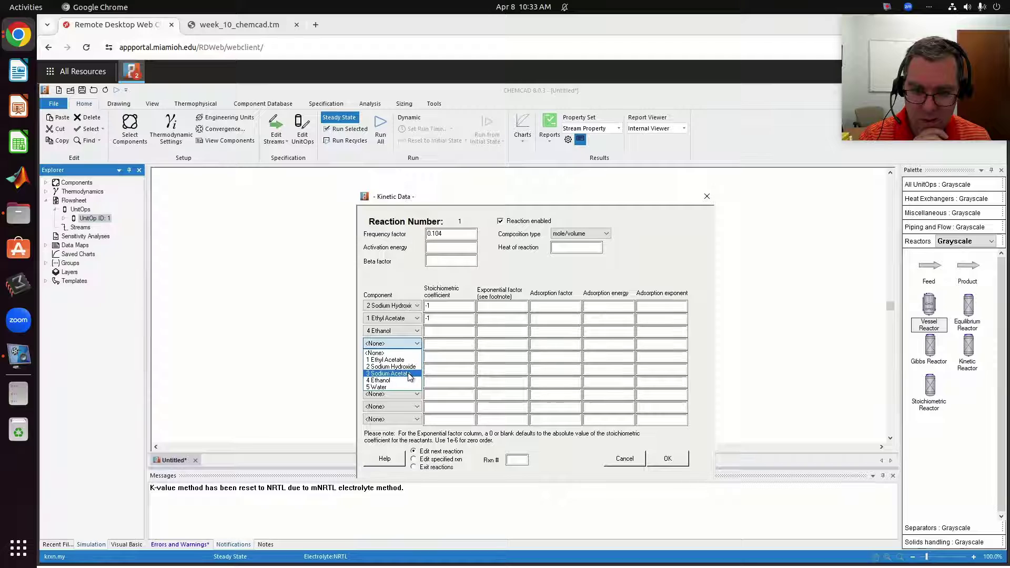
left_click(409, 374)
Give Ethanol and Sodium Acetate a stoichiometric coefficient of 1 each and accept the kinetic data.
left_click(439, 332)
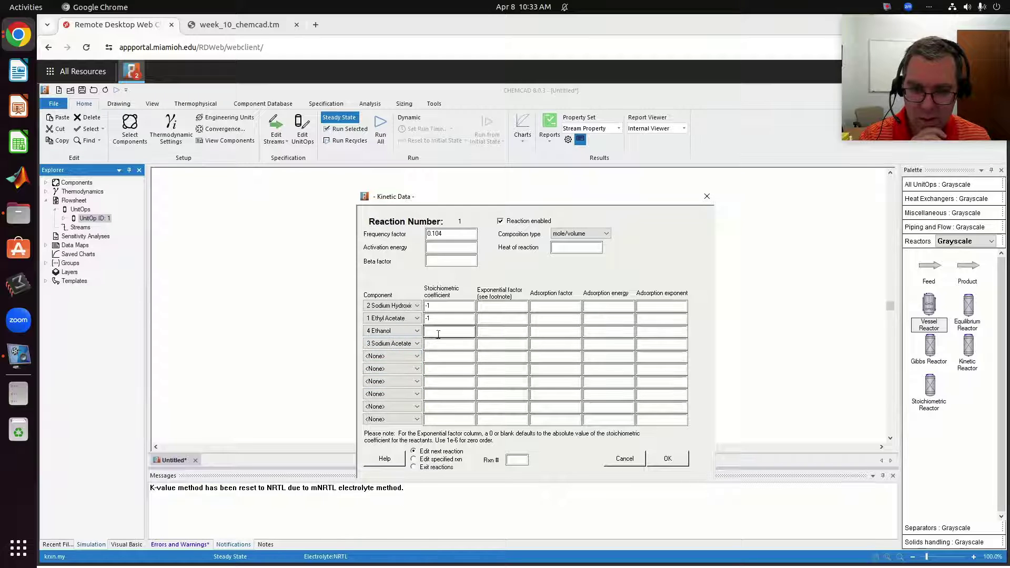
type("1")
left_click(440, 345)
type("1")
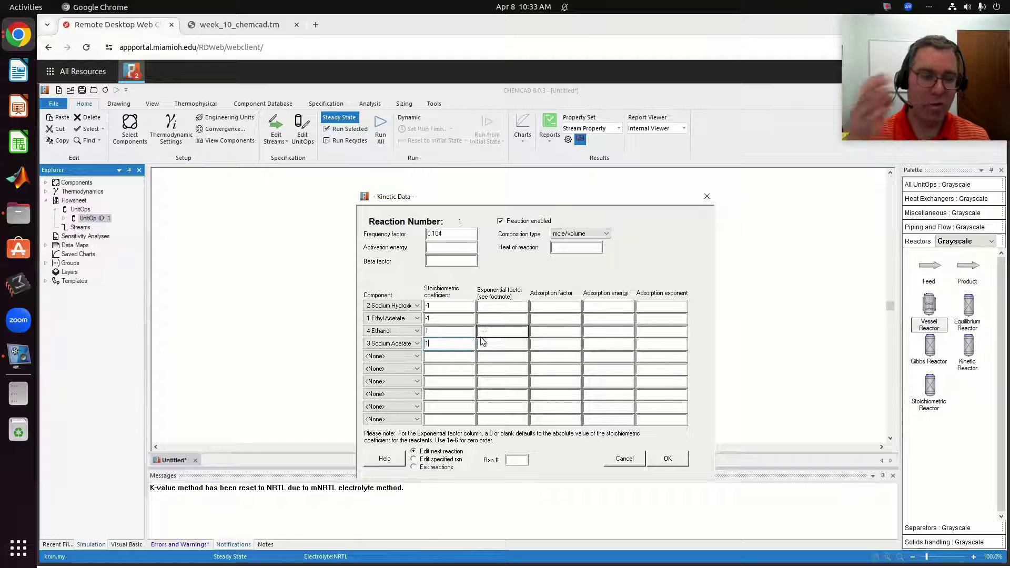
left_click(667, 460)
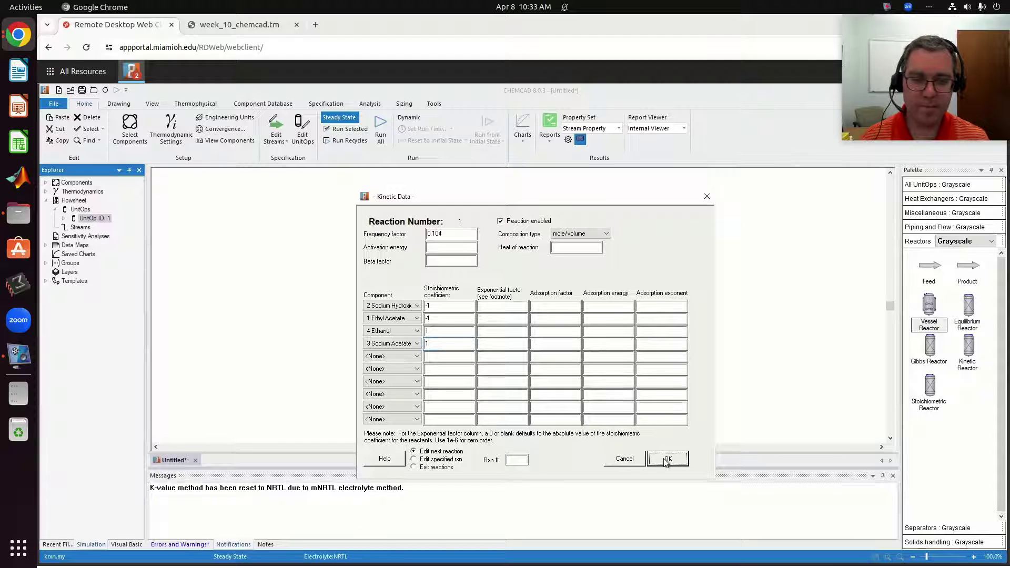
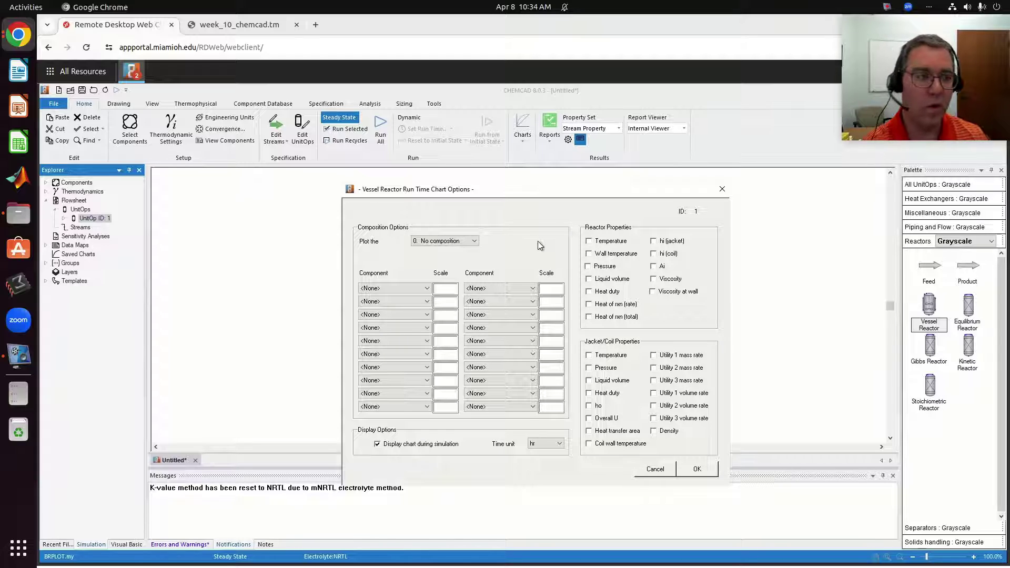
Configure the vessel reactor's run time chart to plot the moles of Ethyl Acetate and Sodium Acetate.
left_click(455, 242)
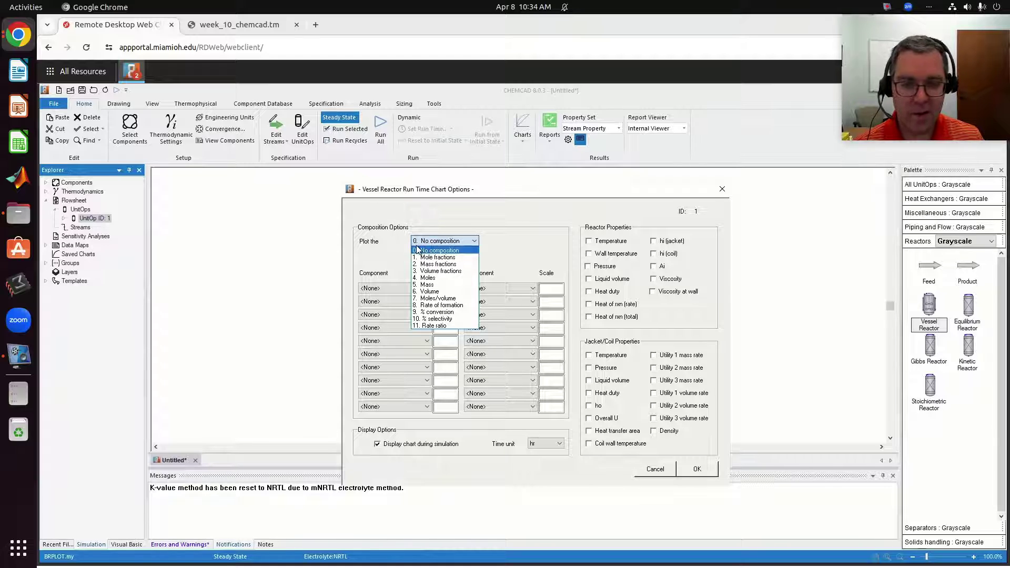
left_click(437, 278)
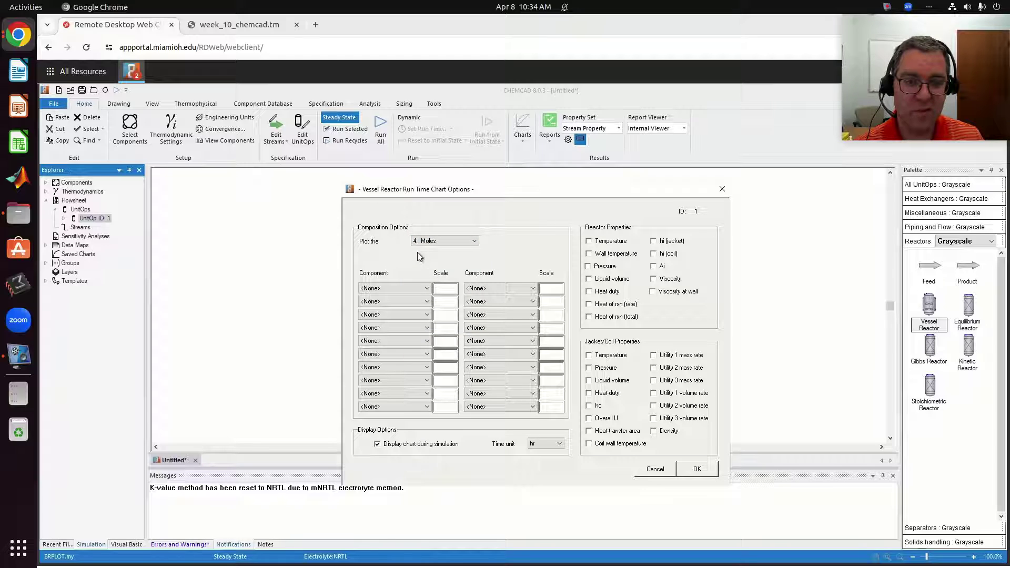
left_click(419, 288)
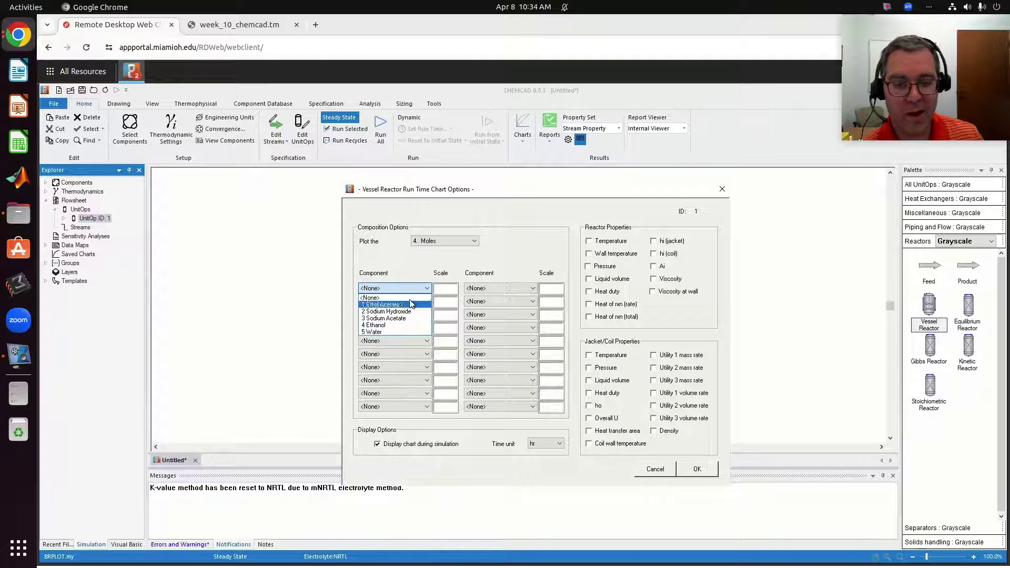
left_click(407, 304)
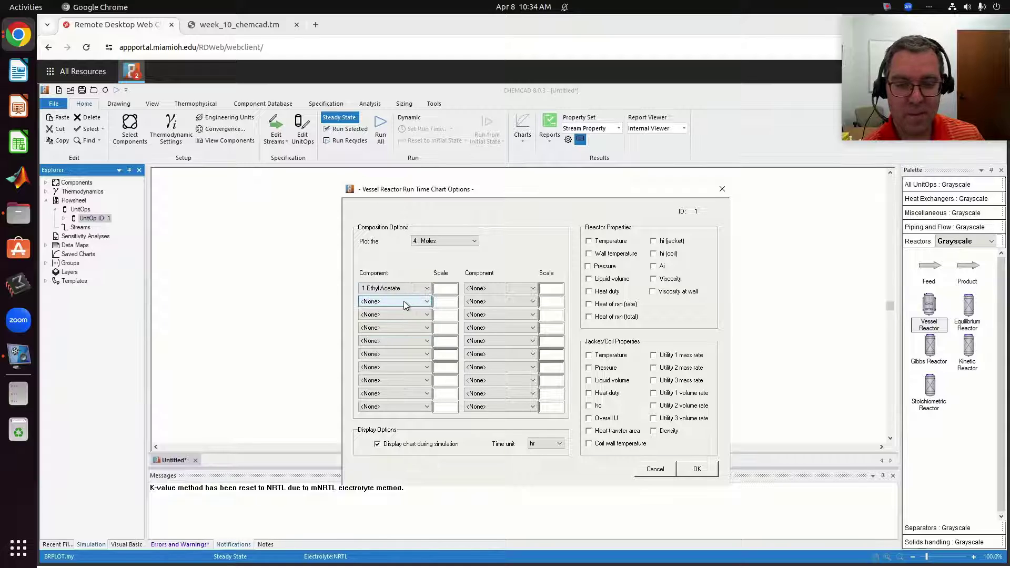
left_click(404, 301)
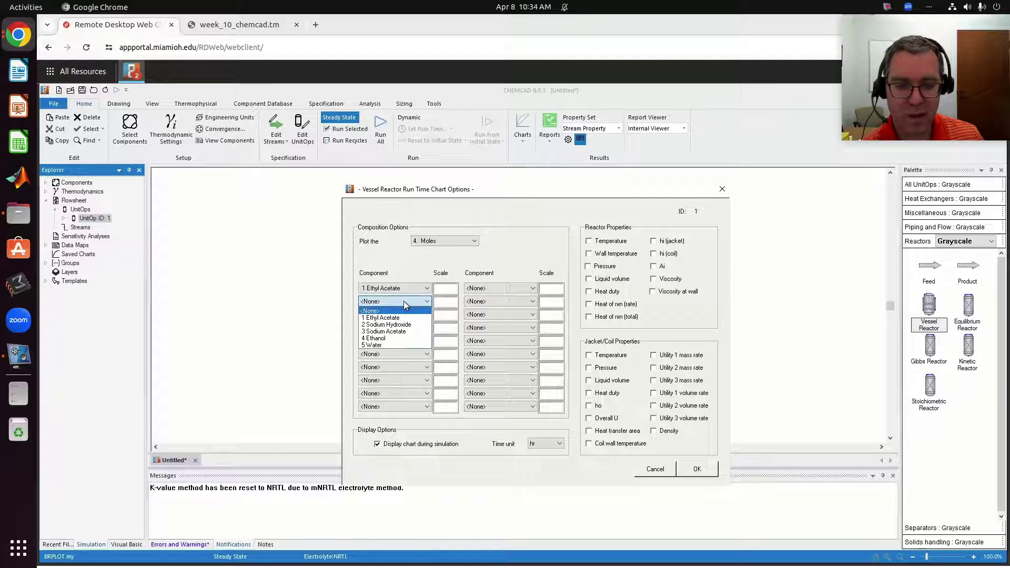
left_click(409, 332)
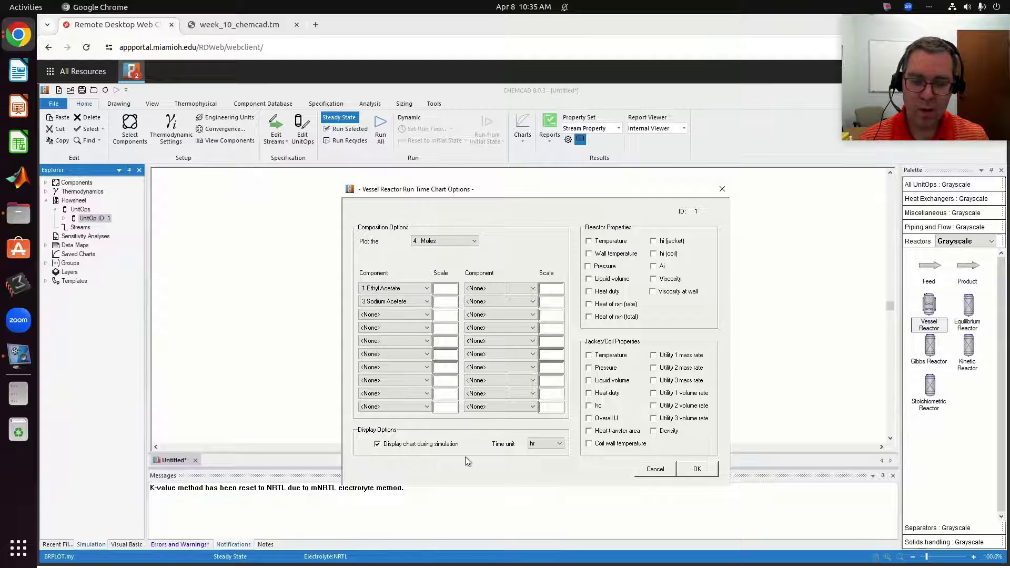
Set the run time chart's time unit to min.
left_click(539, 446)
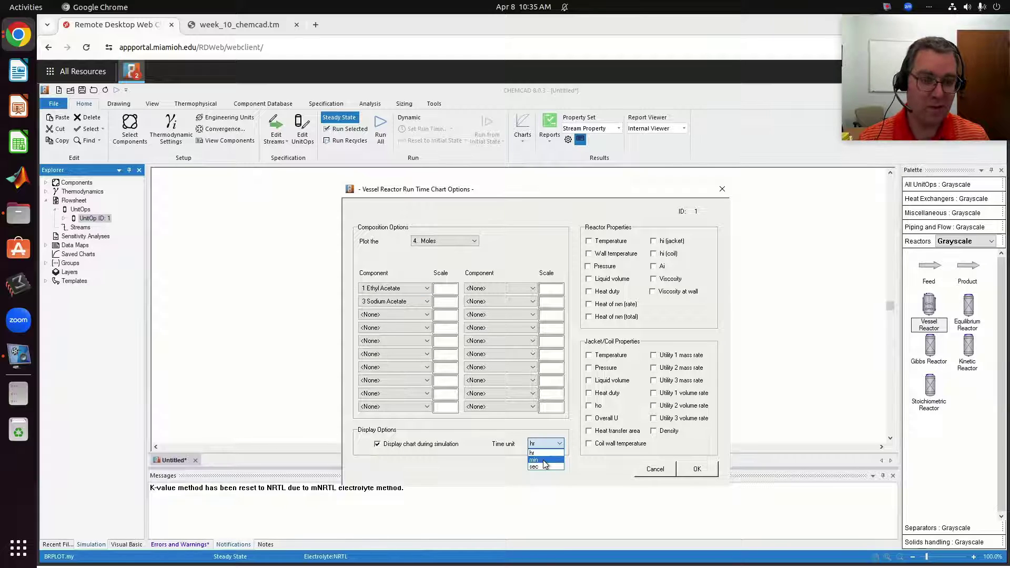
left_click(545, 461)
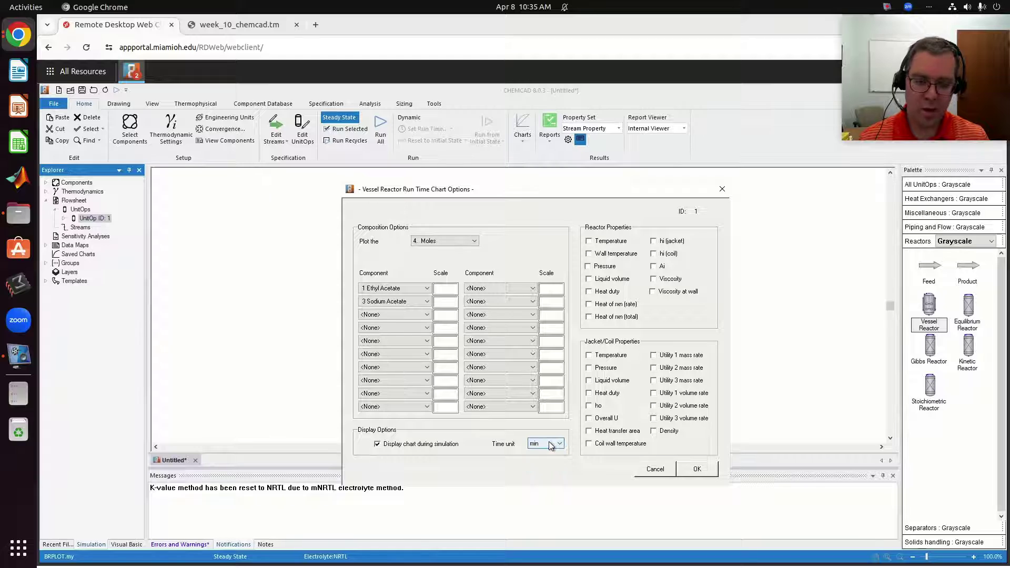
left_click(550, 445)
left_click(555, 461)
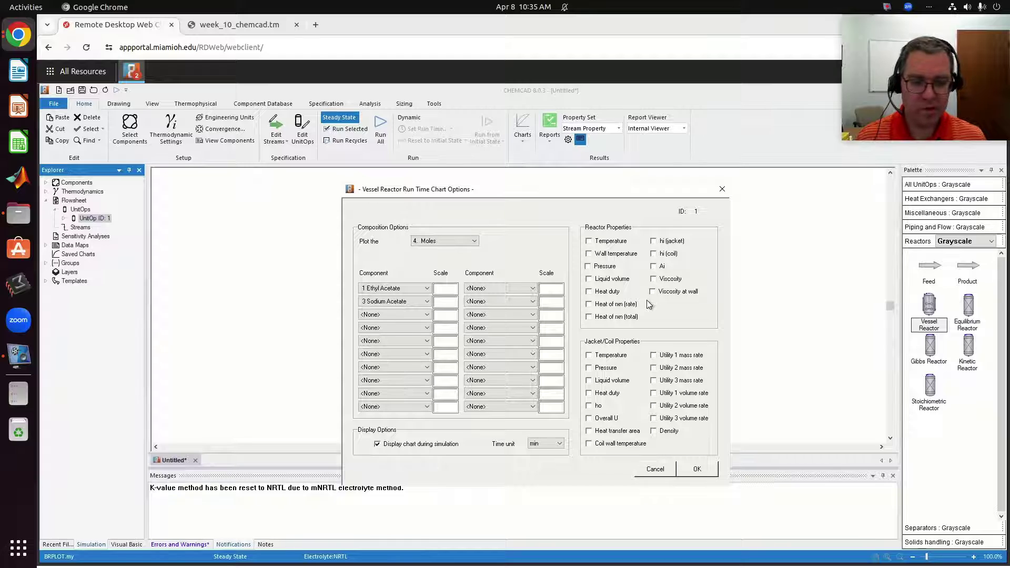
Accept the run time chart options and exit the vessel reactor settings, continuing past the electrolyte model warning.
left_click(713, 470)
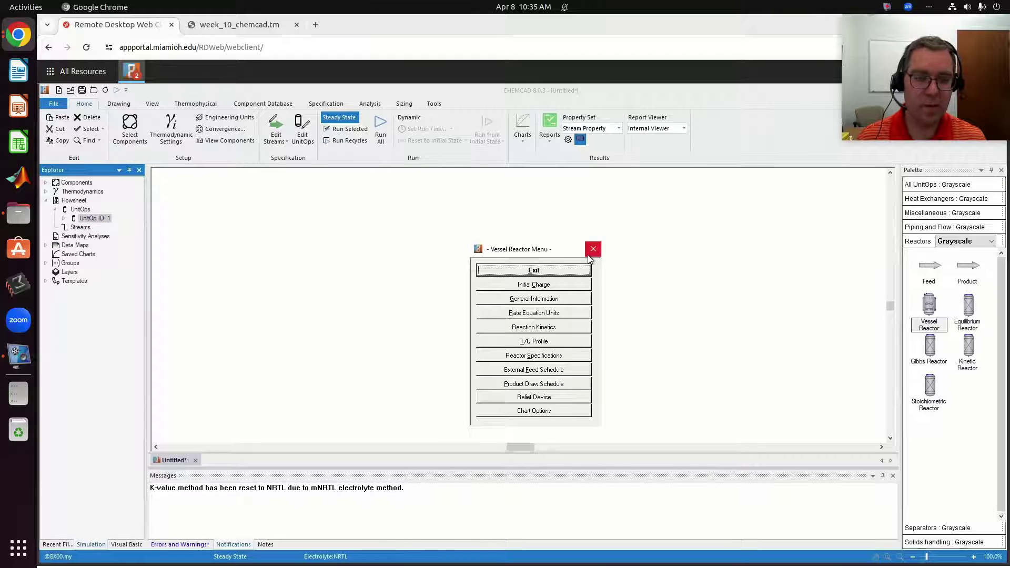
left_click(571, 269)
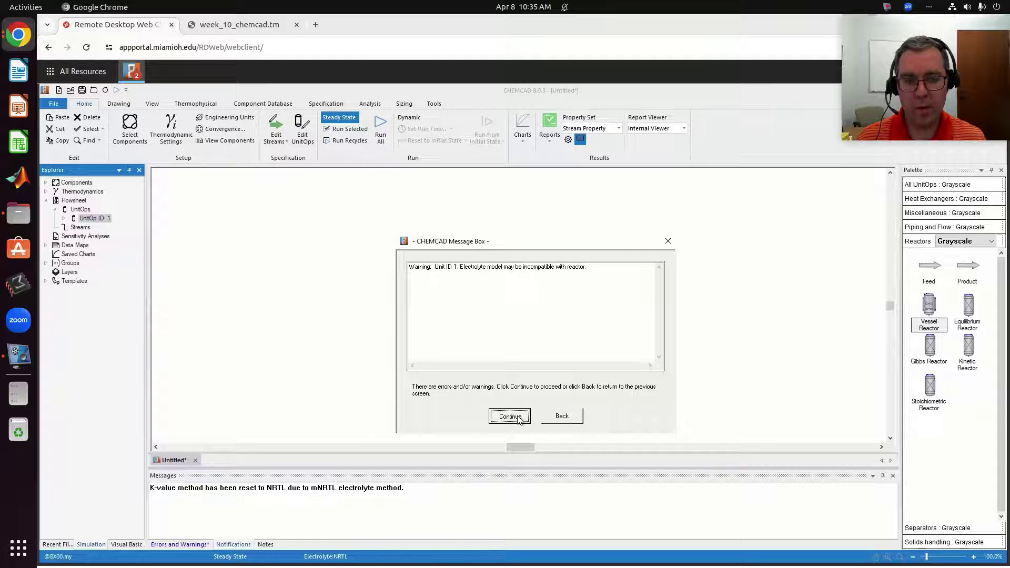
left_click(518, 417)
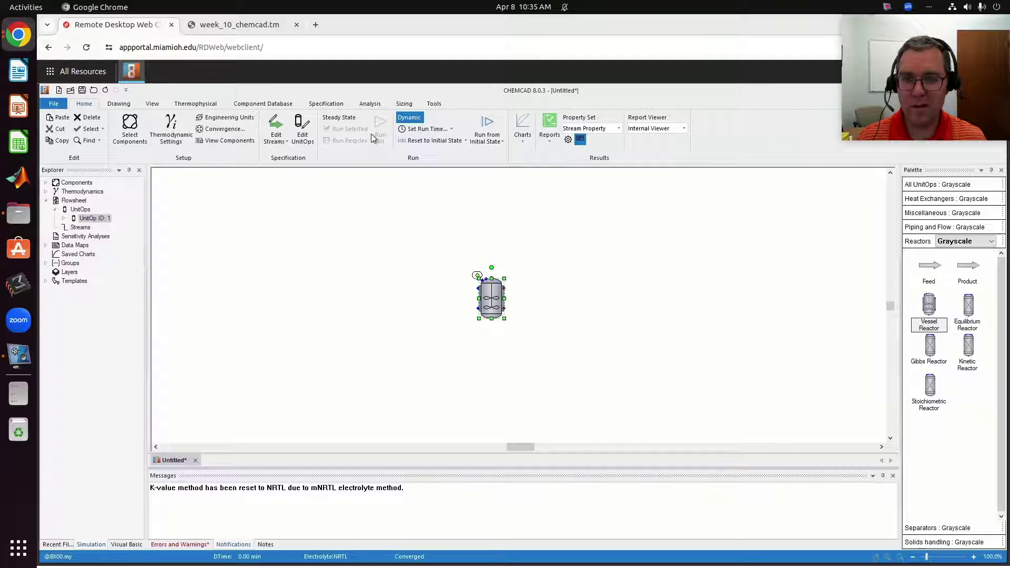
Open the dynamic run time schedule and check the required isothermal simulation time for Problem 5 in the exercise PDF.
left_click(418, 123)
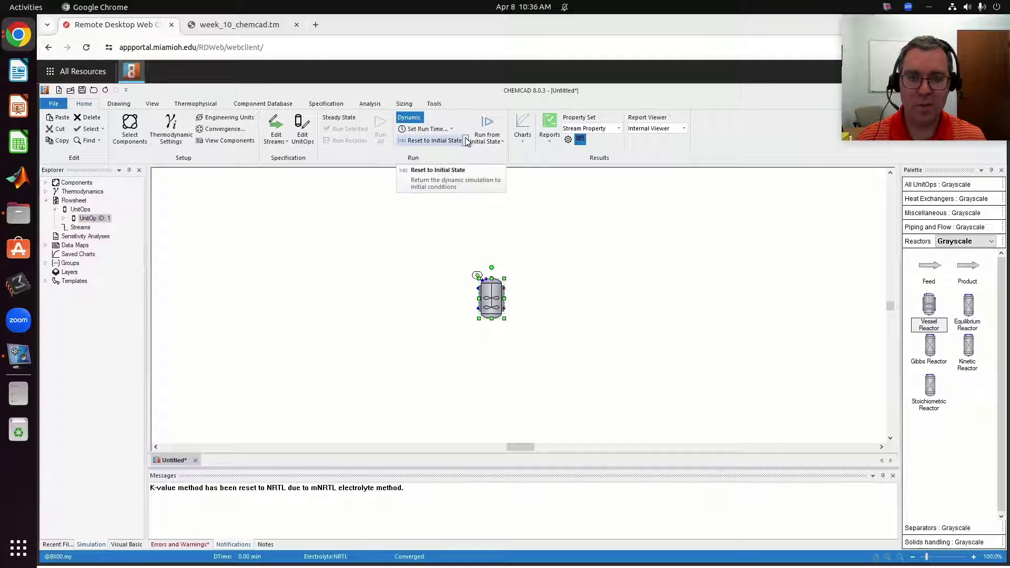
left_click(434, 129)
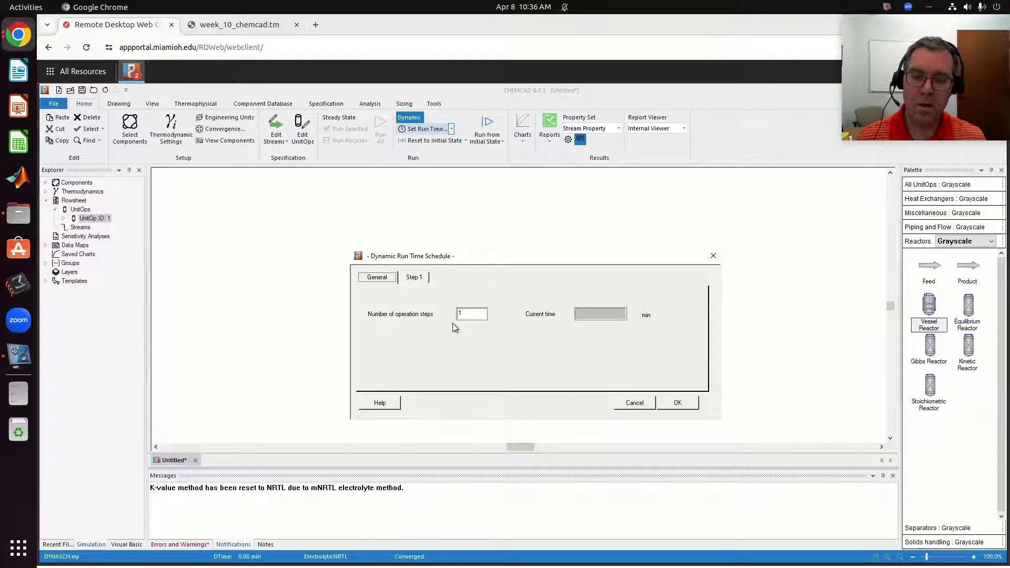
left_click(481, 311)
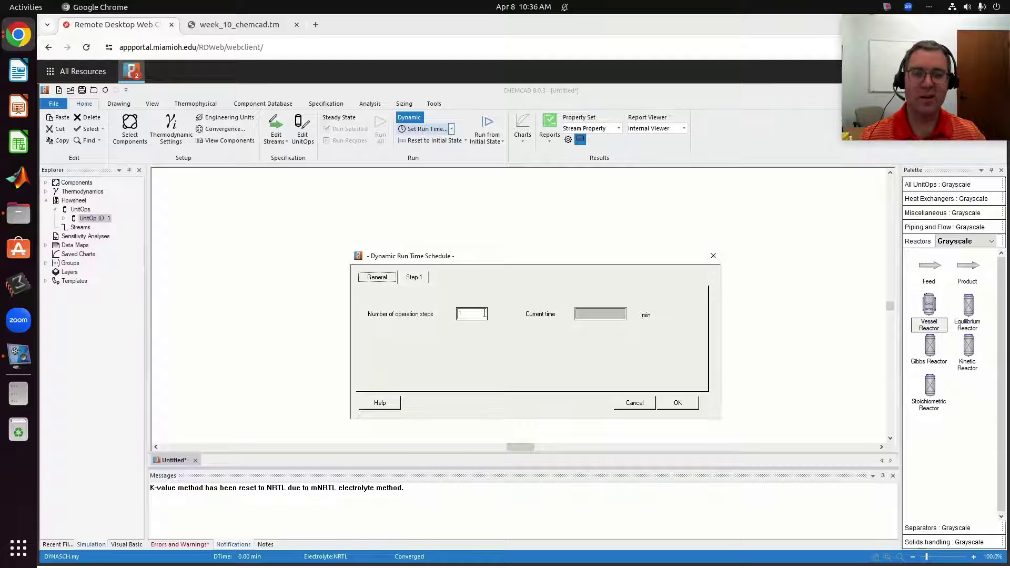
left_click(273, 27)
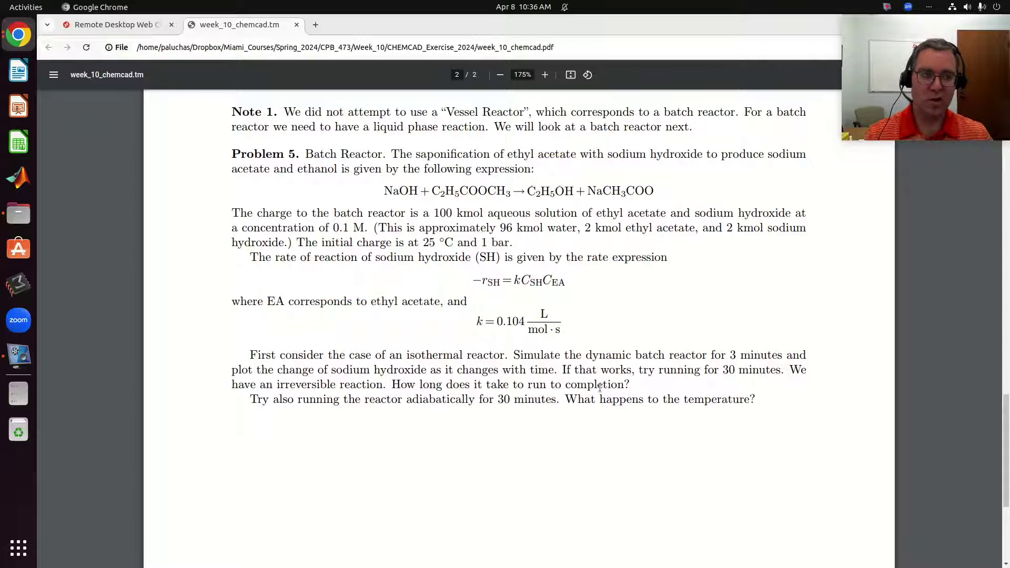
left_click(147, 32)
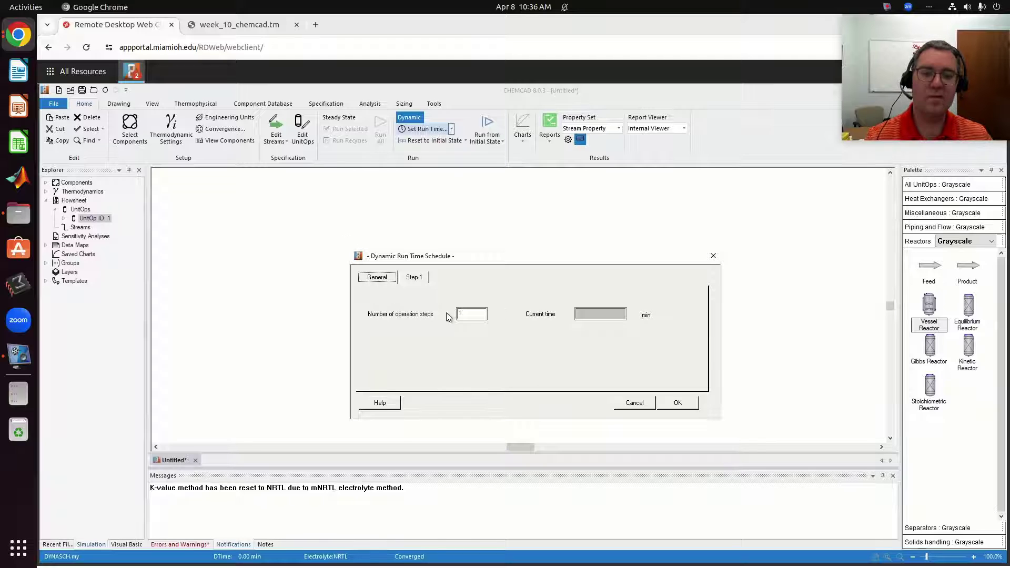
Set operation step 1 to a run time of 3 min with a step size of 0.01 min and accept the schedule.
left_click(414, 279)
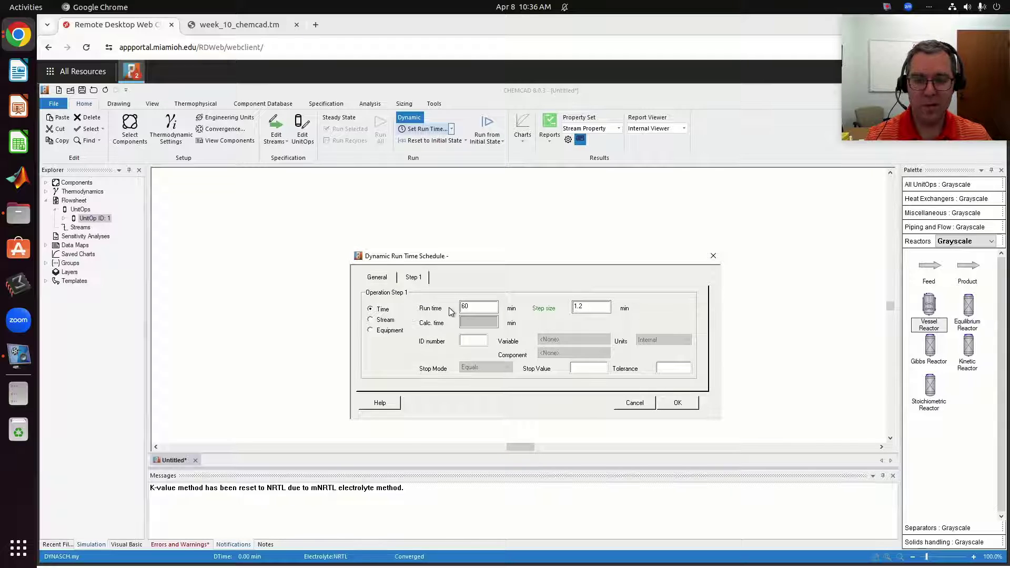
left_click_drag(472, 307, 455, 305)
type("3")
left_click_drag(605, 307, 556, 312)
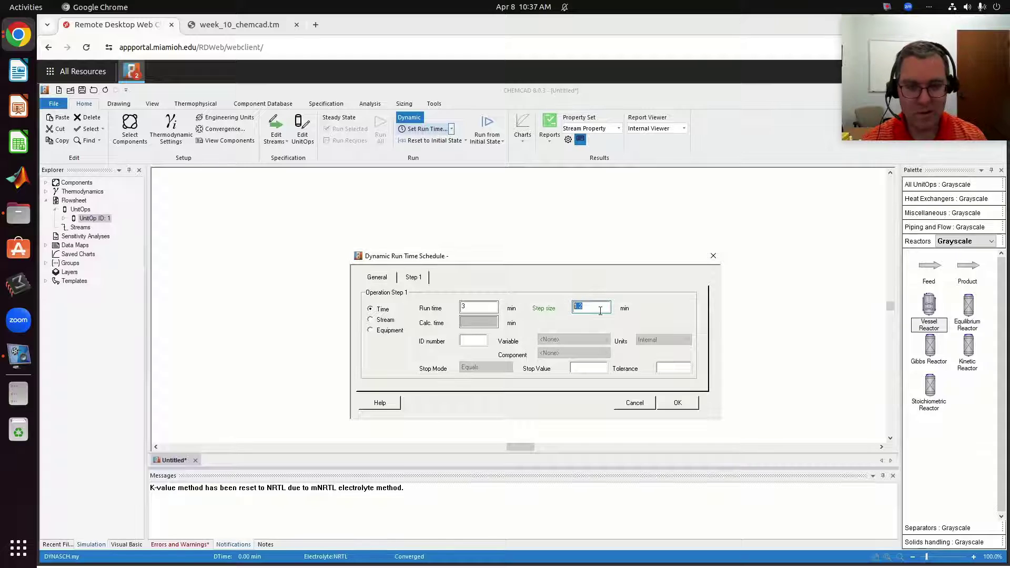
type("0.01")
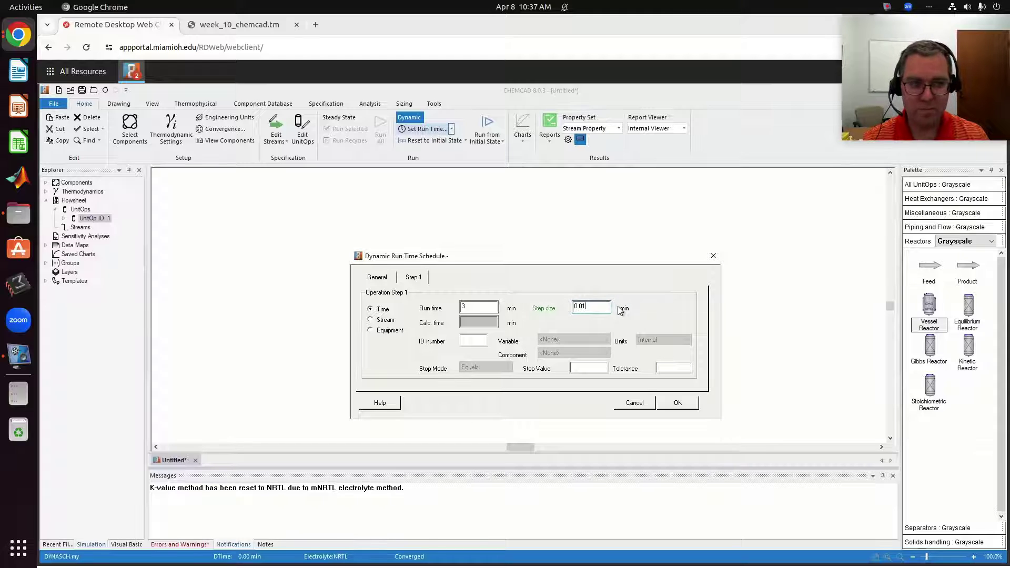
left_click(692, 403)
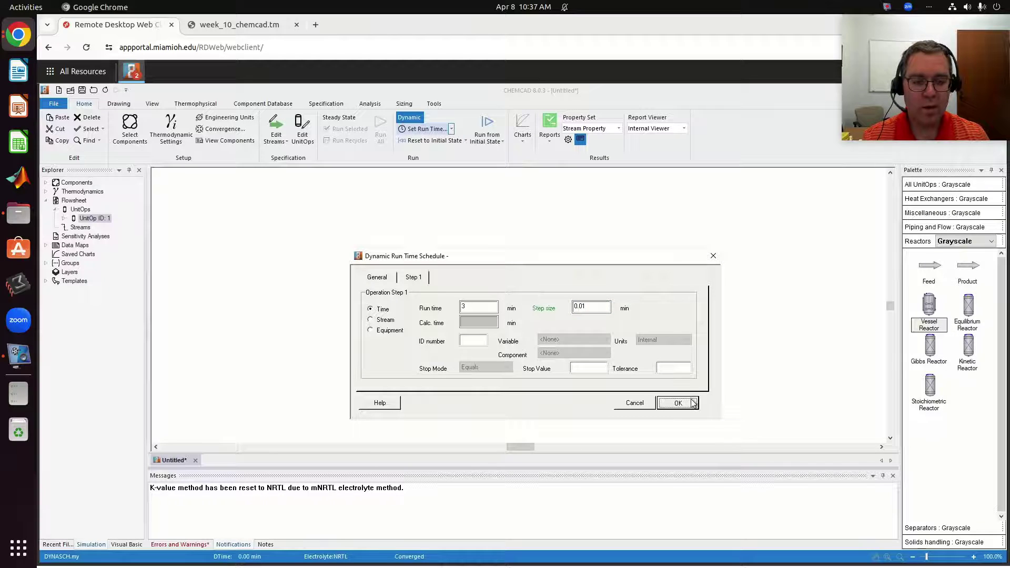
Run the dynamic simulation from the initial state and view the composition chart from time zero.
left_click(489, 128)
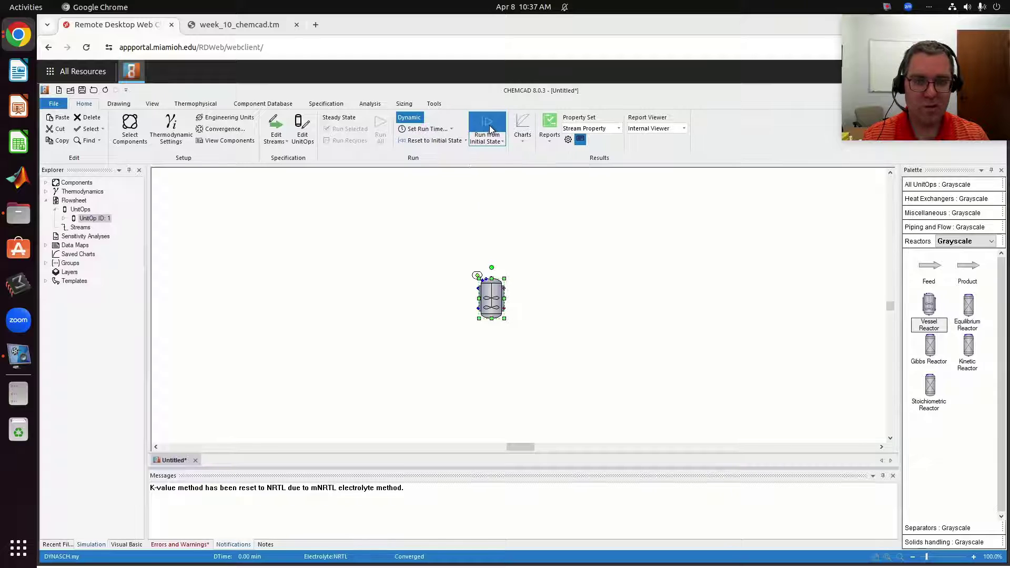
left_click(518, 417)
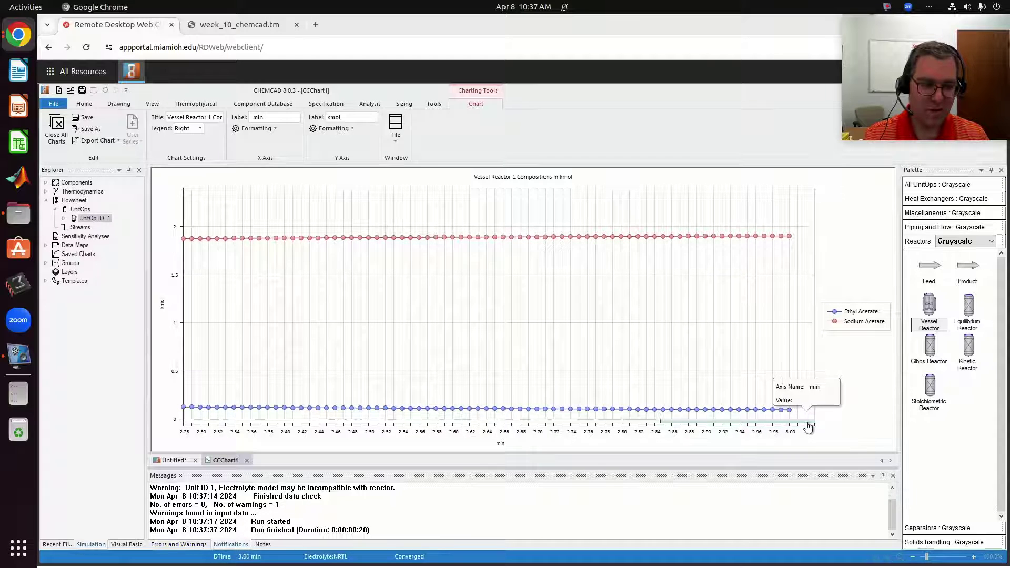
left_click_drag(753, 425, 194, 410)
Return to the flowsheet and reset the dynamic simulation to its initial state.
left_click(173, 460)
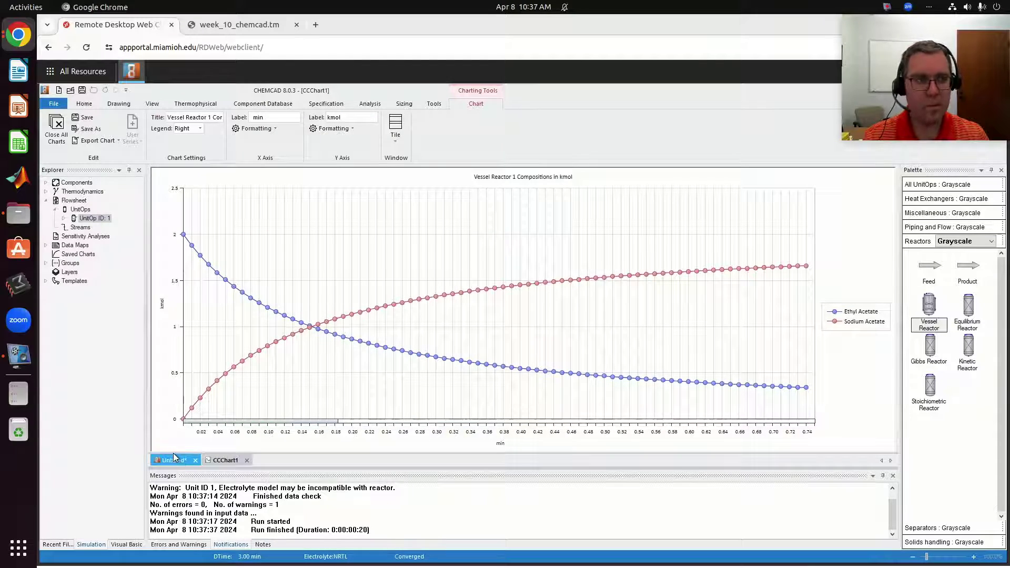
left_click(339, 236)
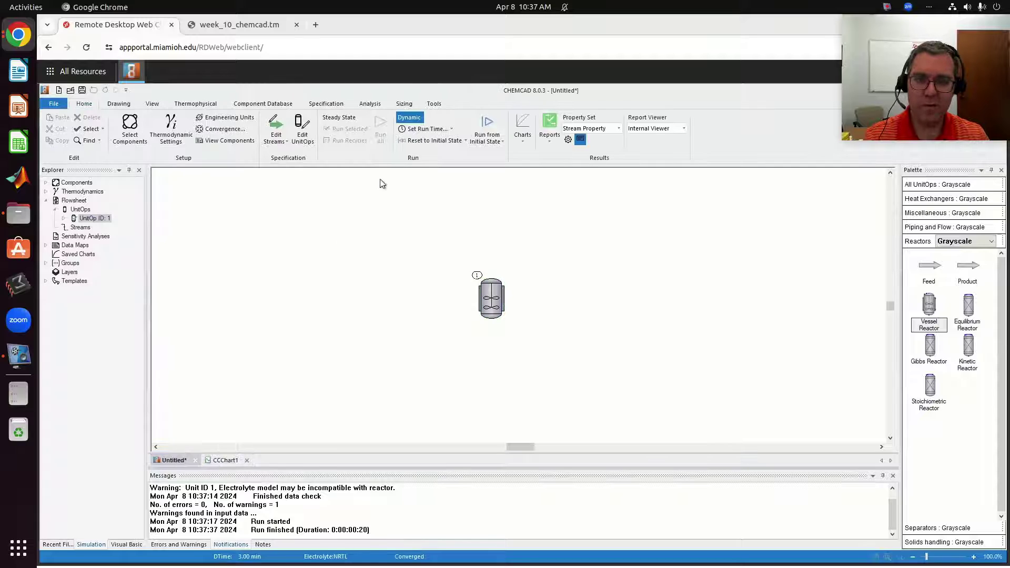
left_click(429, 141)
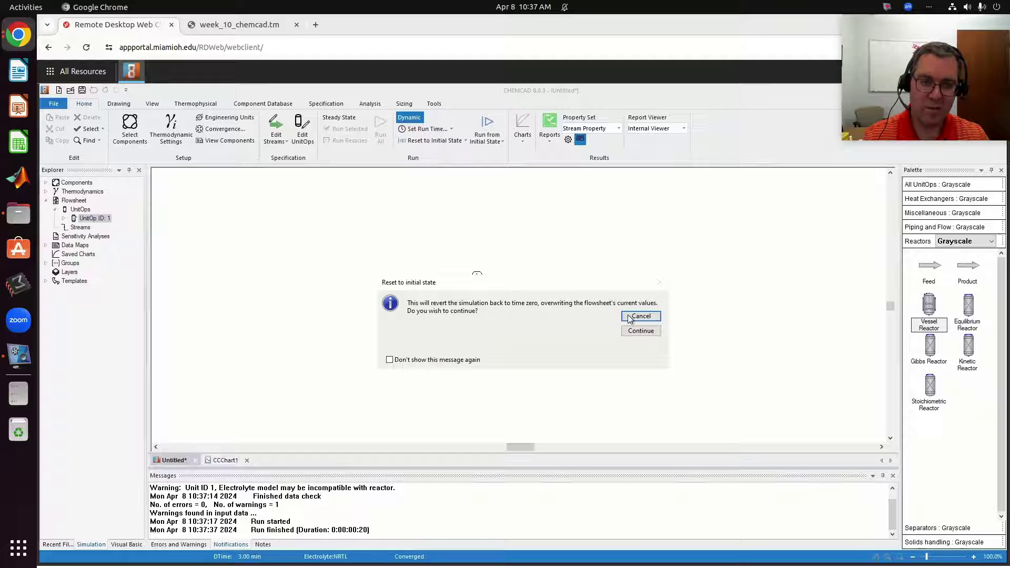
left_click(640, 331)
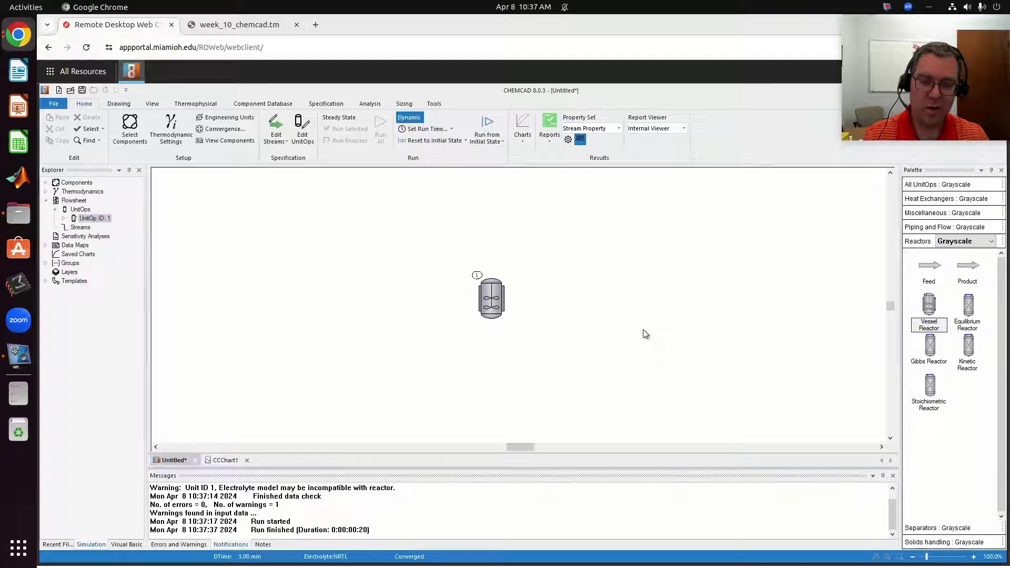
Set operation step 1 to a run time of 30 min with a step size of 1 min and accept the schedule.
left_click(412, 130)
left_click(414, 279)
left_click(480, 307)
type("0")
key("Tab")
type("1")
left_click(679, 404)
Run the dynamic simulation for the 30 min schedule, look over the composition charts and return to the flowsheet.
left_click(488, 124)
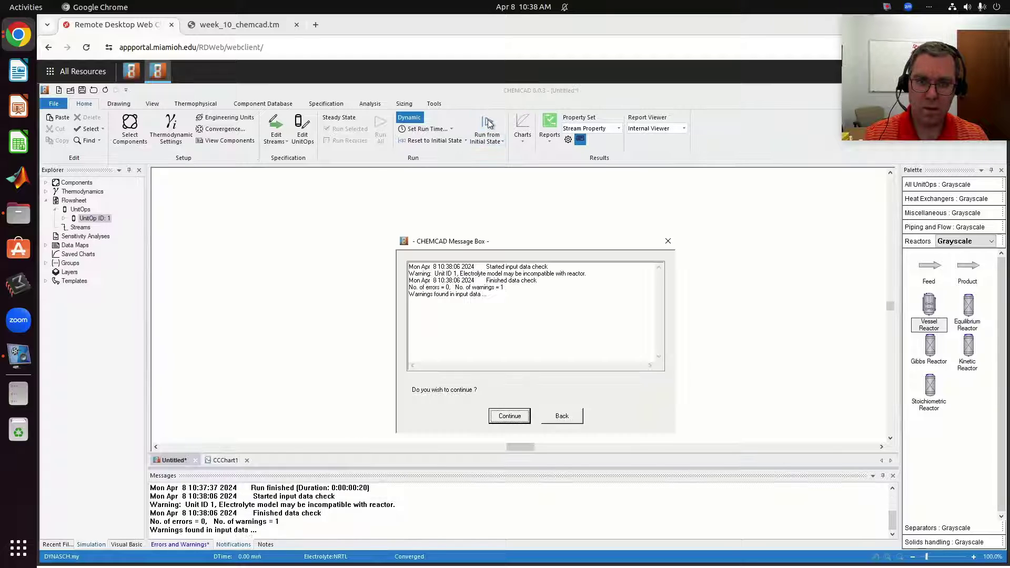
left_click(518, 417)
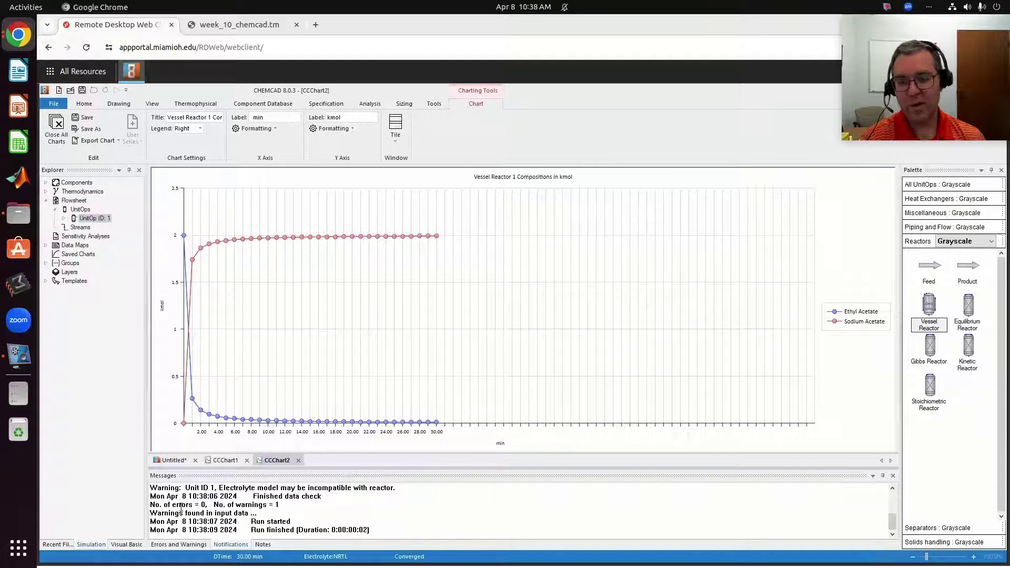
left_click(177, 461)
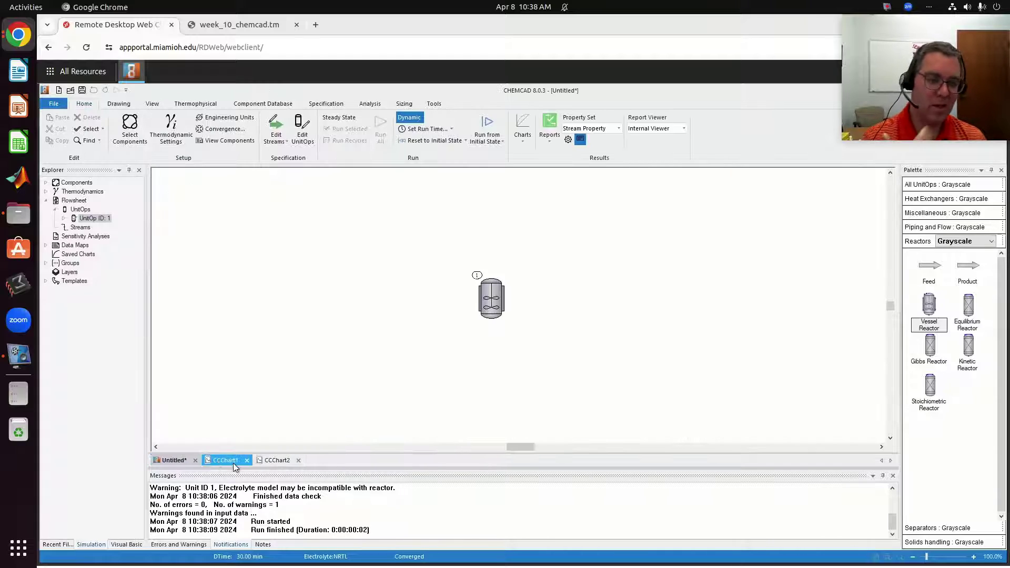
left_click(228, 461)
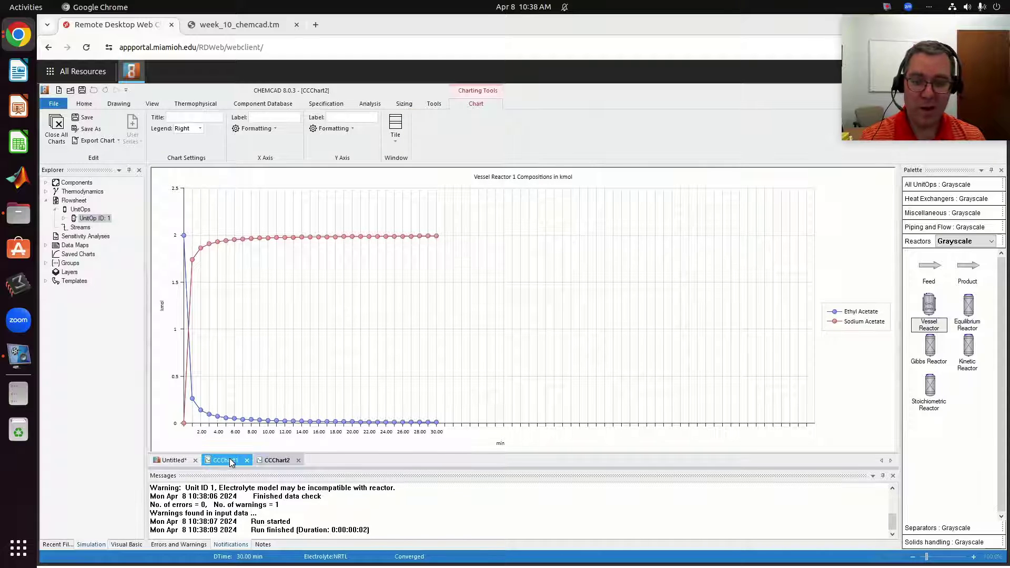
left_click(177, 461)
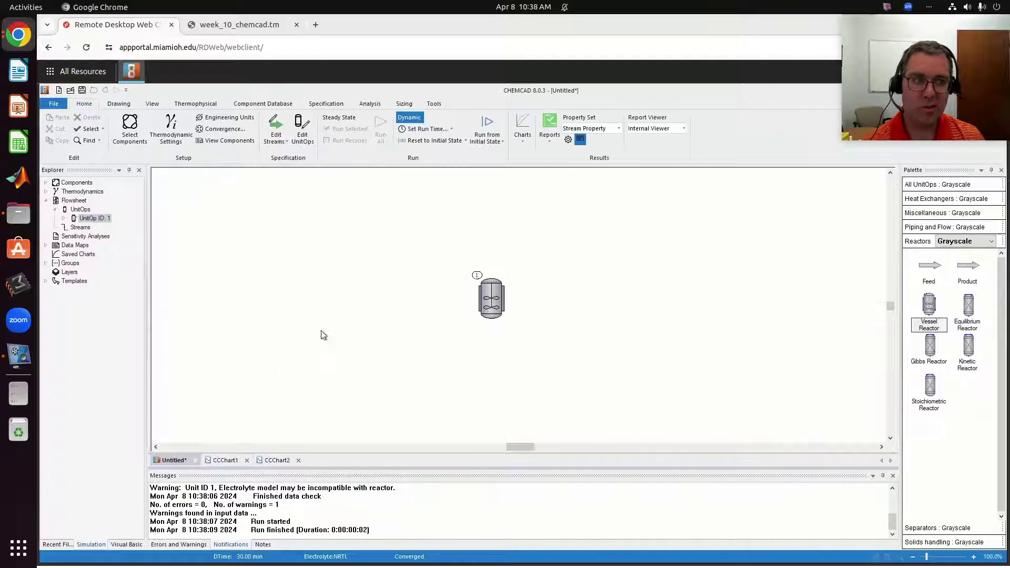
Examine the vessel reactor's rate equation unit definition, cancel it and exit the reactor settings.
double_click(491, 298)
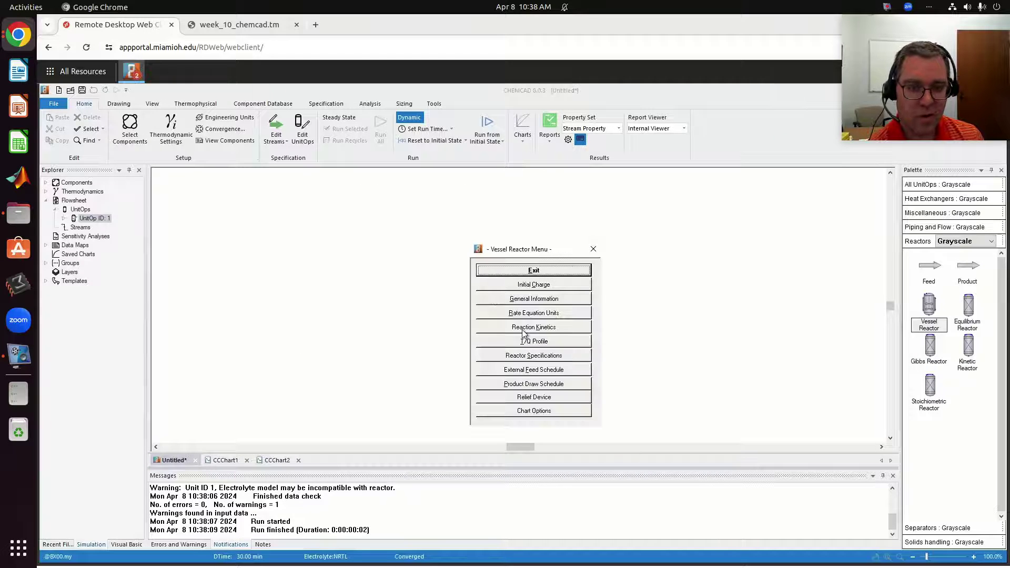
left_click(549, 314)
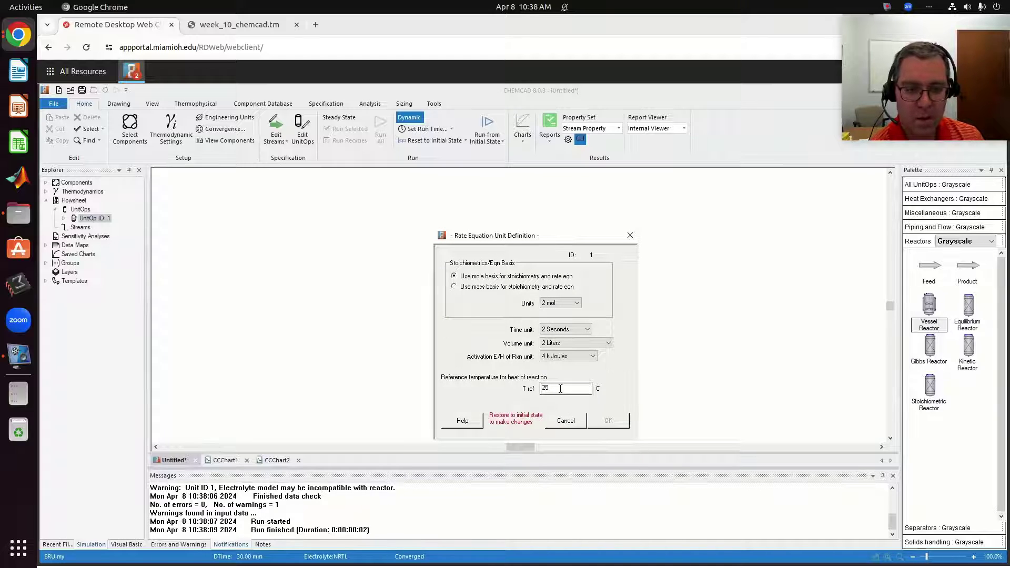
left_click(565, 421)
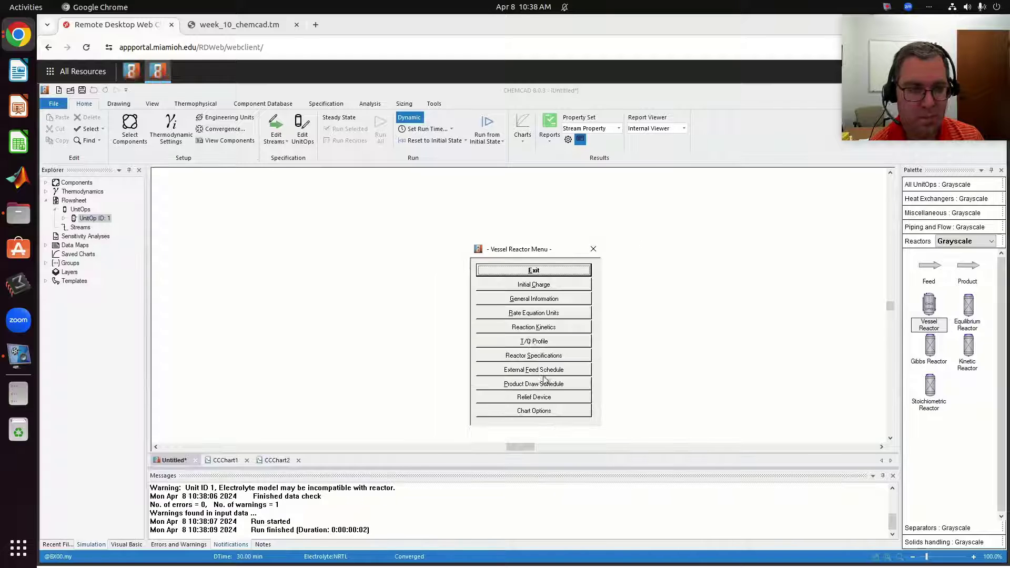
left_click(562, 270)
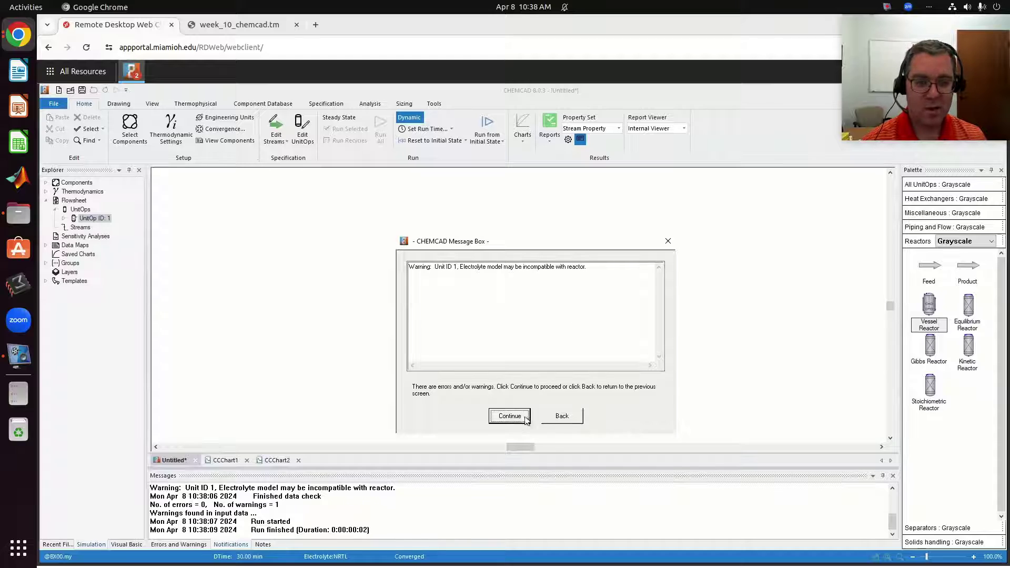